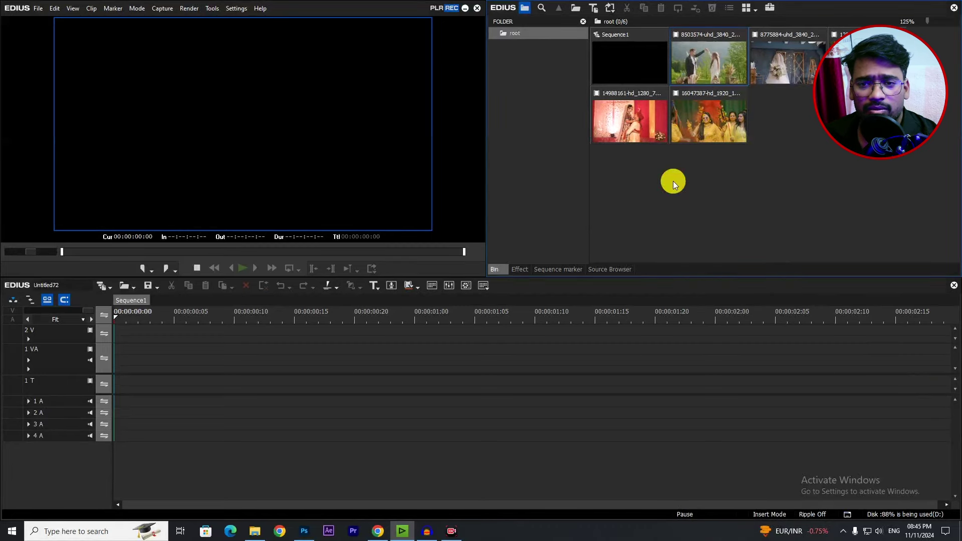
- Place the 16047387-hd_1920_1080_25fps clip at the start of the 1 VA track
click(800, 187)
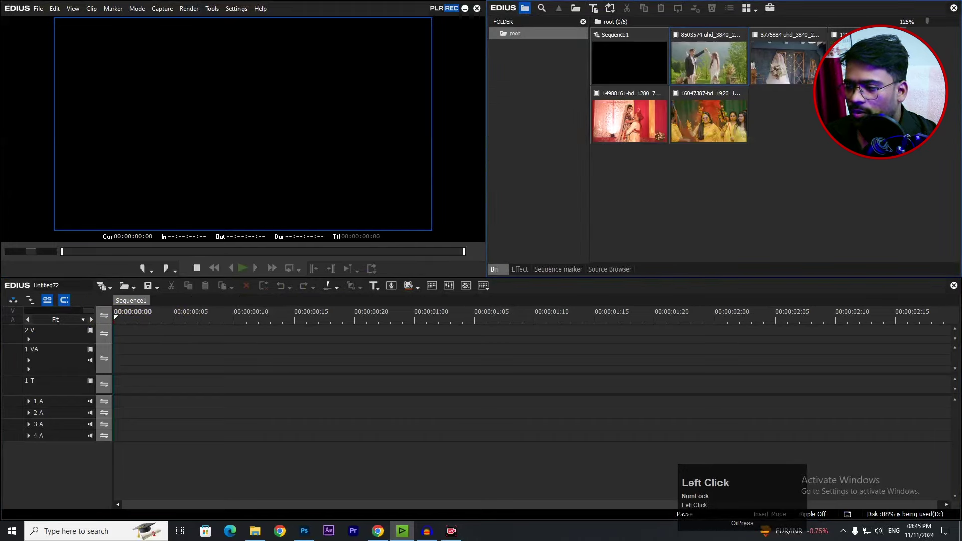
click(787, 60)
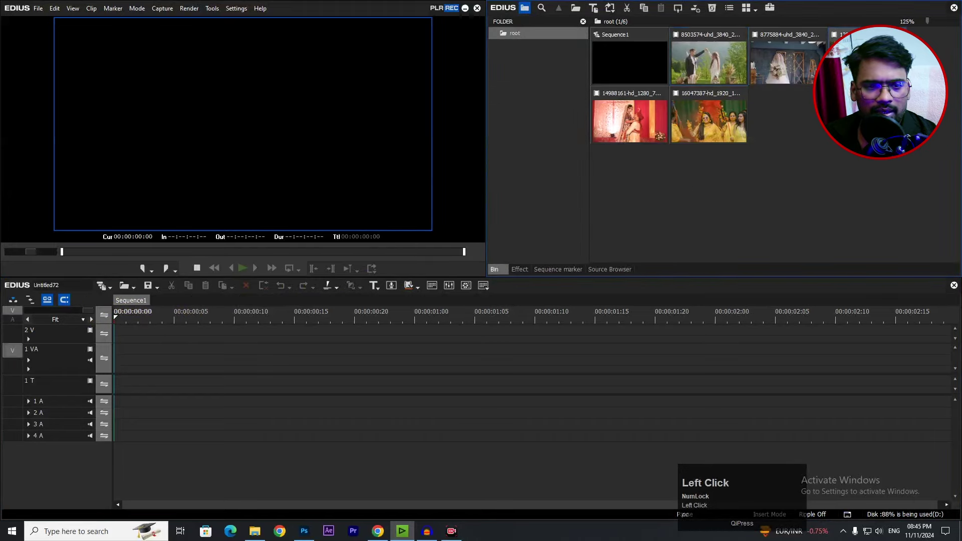
drag(787, 60, 880, 172)
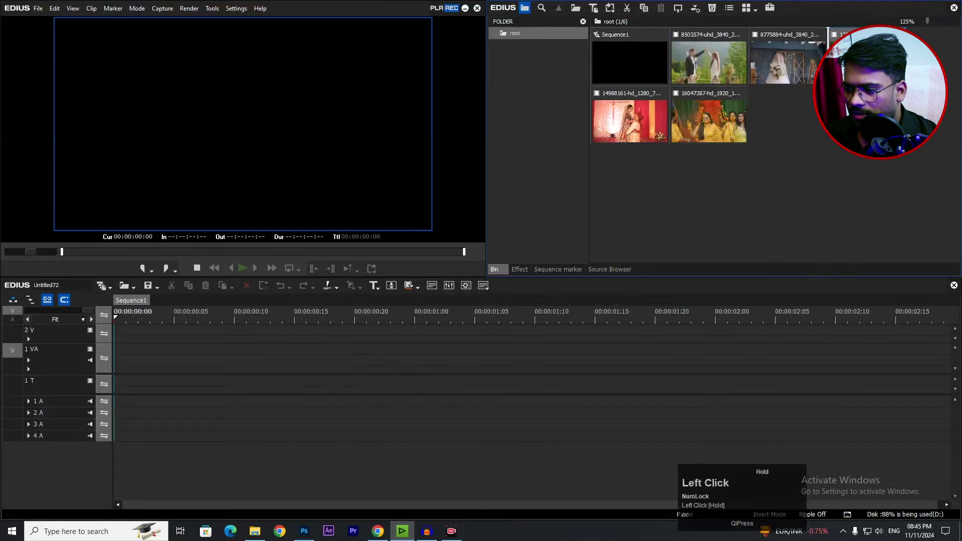
drag(696, 115, 116, 351)
- Cut off the clip's beginning at 00:00:05:19 and shift the remaining part to the start of the 1 VA track
drag(154, 314, 156, 317)
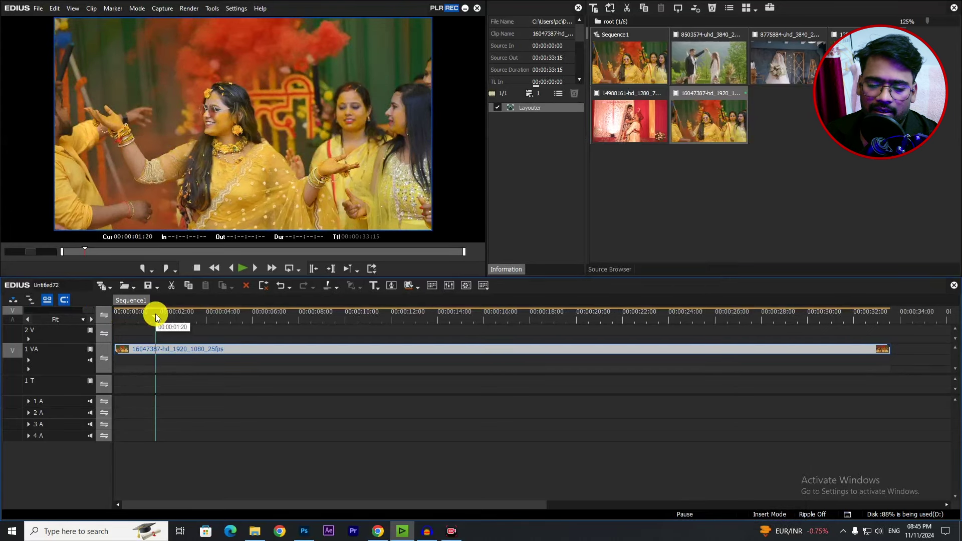
drag(156, 317, 254, 317)
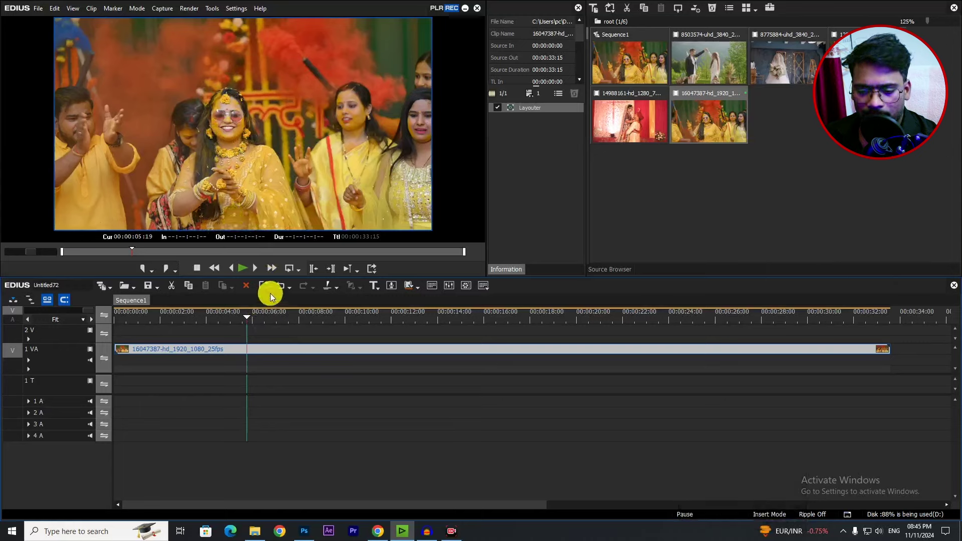
click(323, 287)
click(210, 372)
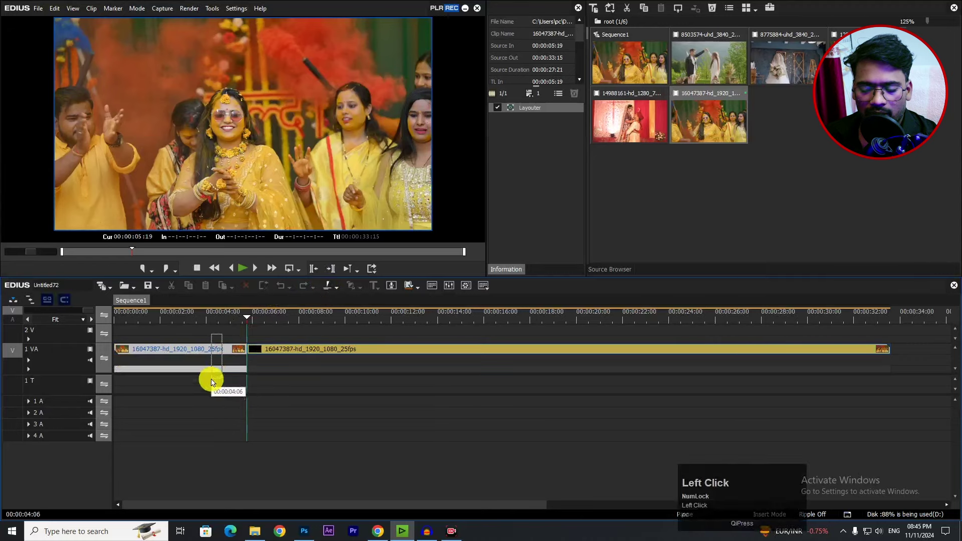
click(245, 287)
drag(275, 349, 130, 350)
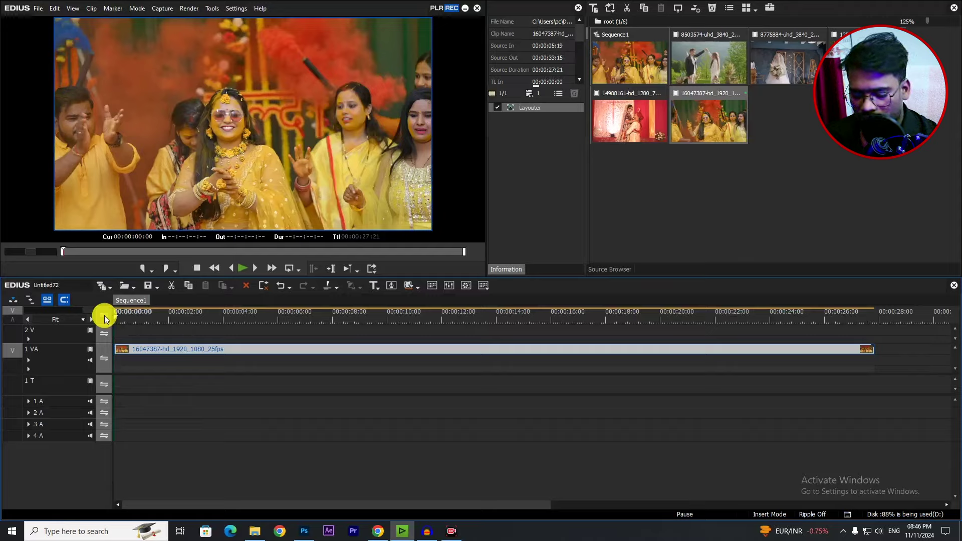
- Export the sequence's first frame as a still image into the bin
key(ctrl+t)
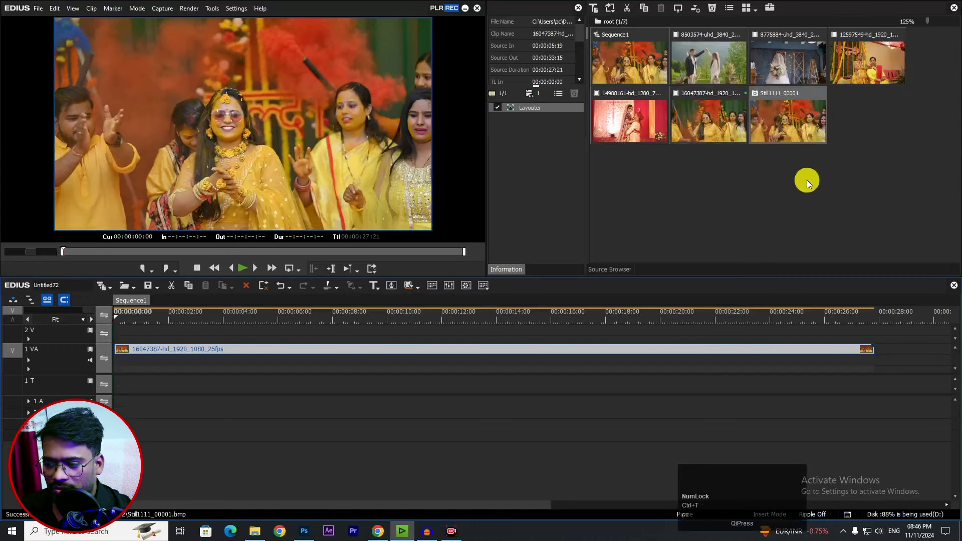
click(794, 123)
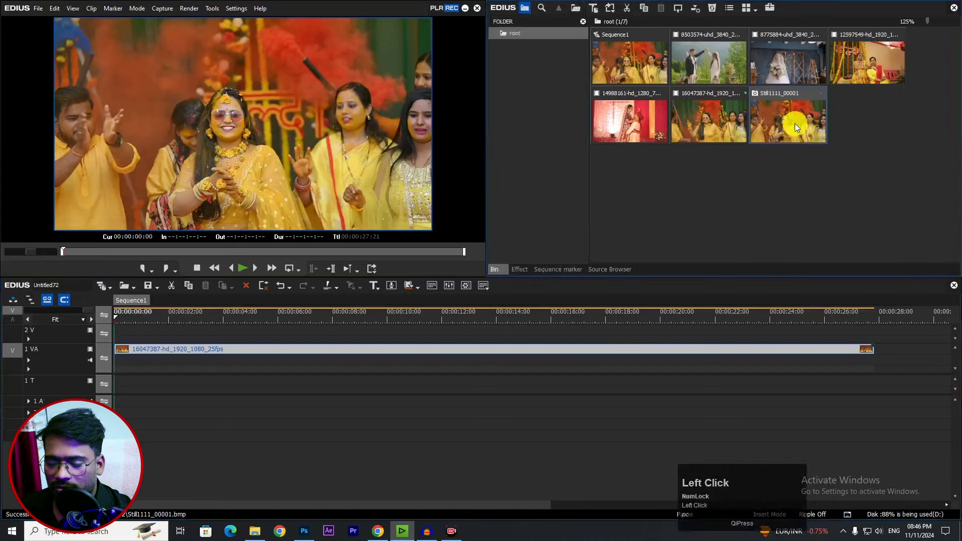
- Save the project as Untitled72.ezp in the Documents > Edius > Demo folder, replacing the existing file, and export the first frame as a still again
click(34, 12)
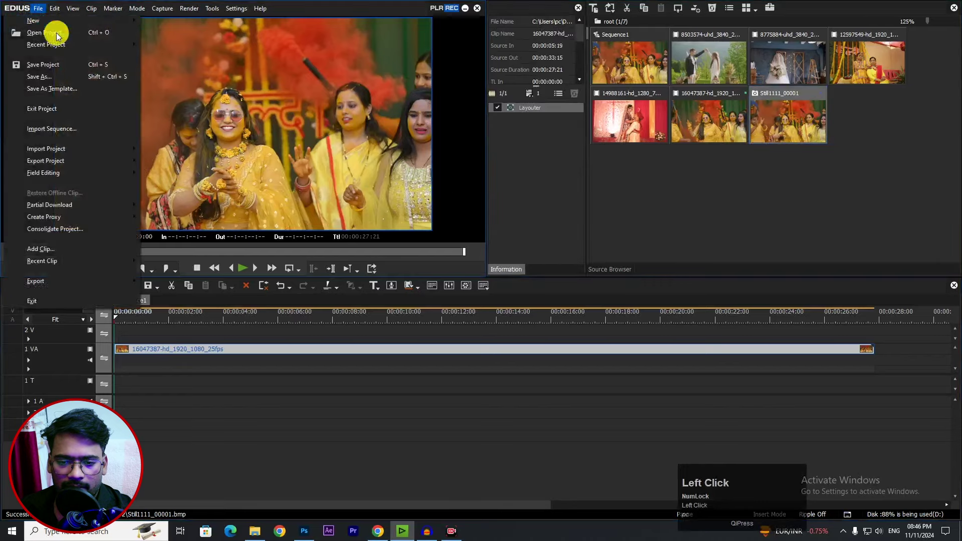
click(50, 74)
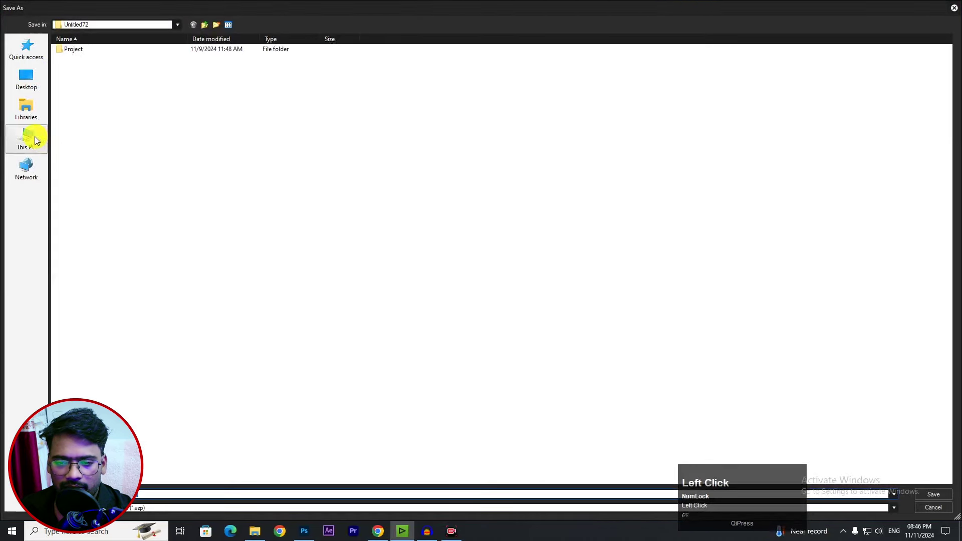
click(27, 136)
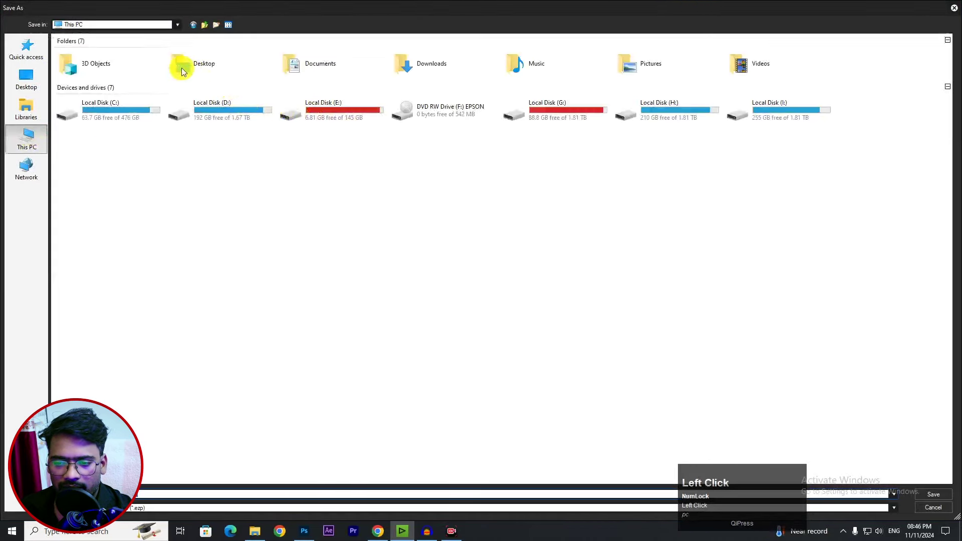
double_click(182, 68)
double_click(86, 49)
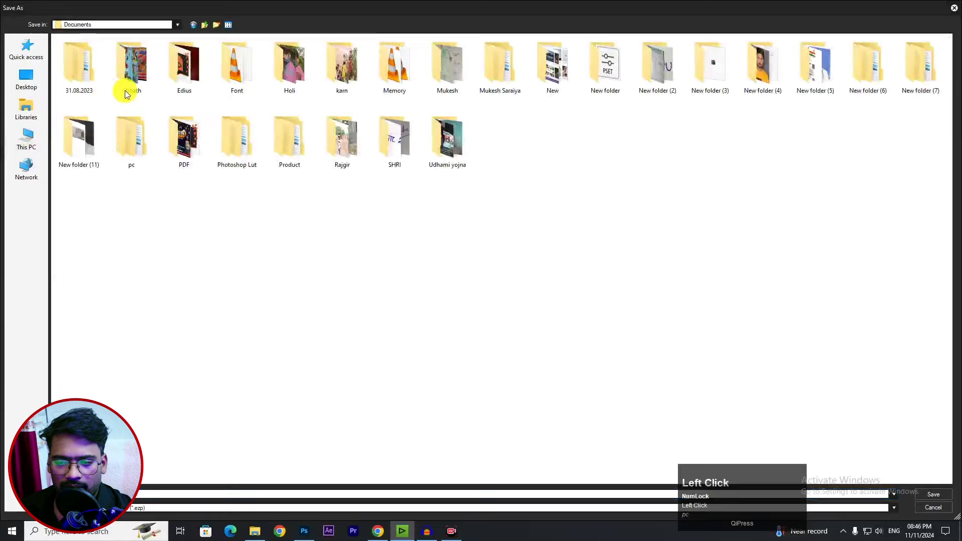
double_click(185, 75)
double_click(93, 83)
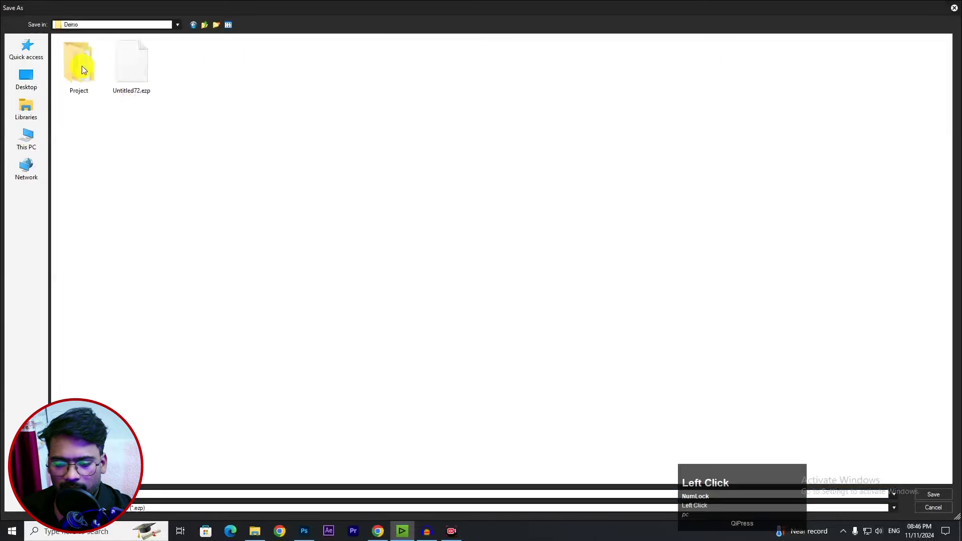
click(936, 494)
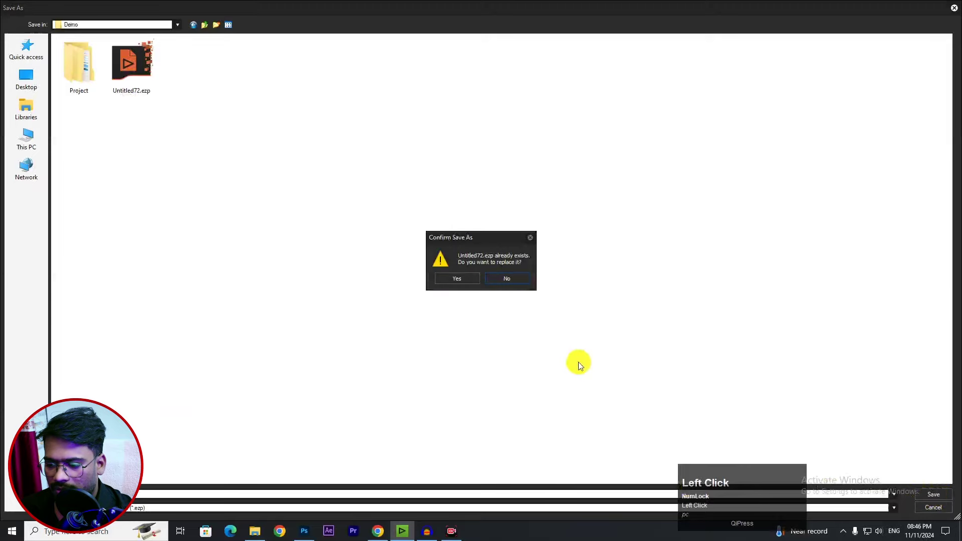
click(459, 282)
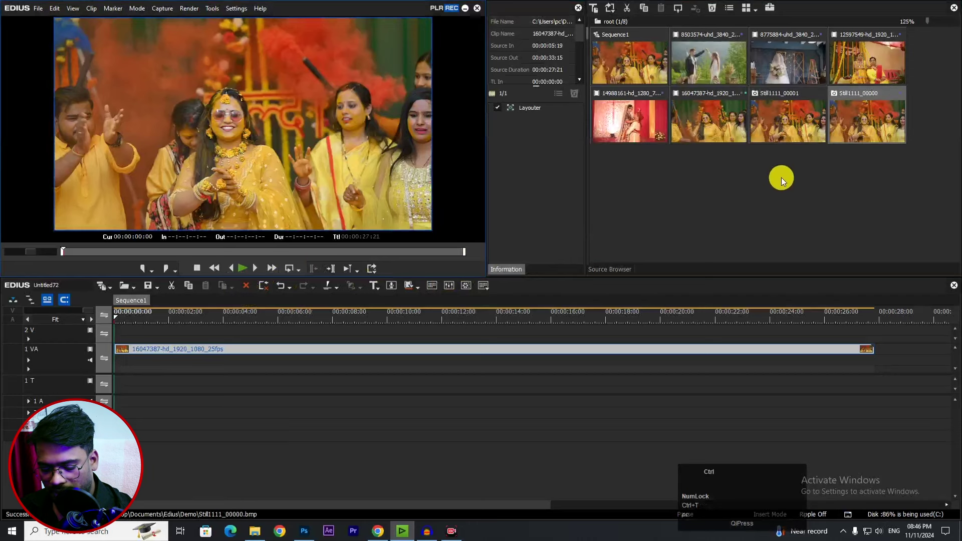
key(1)
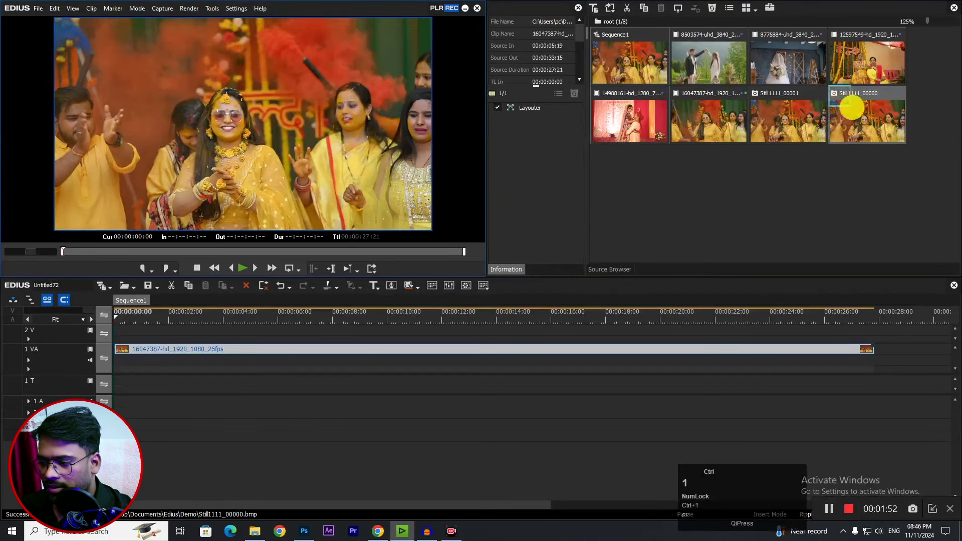
click(910, 143)
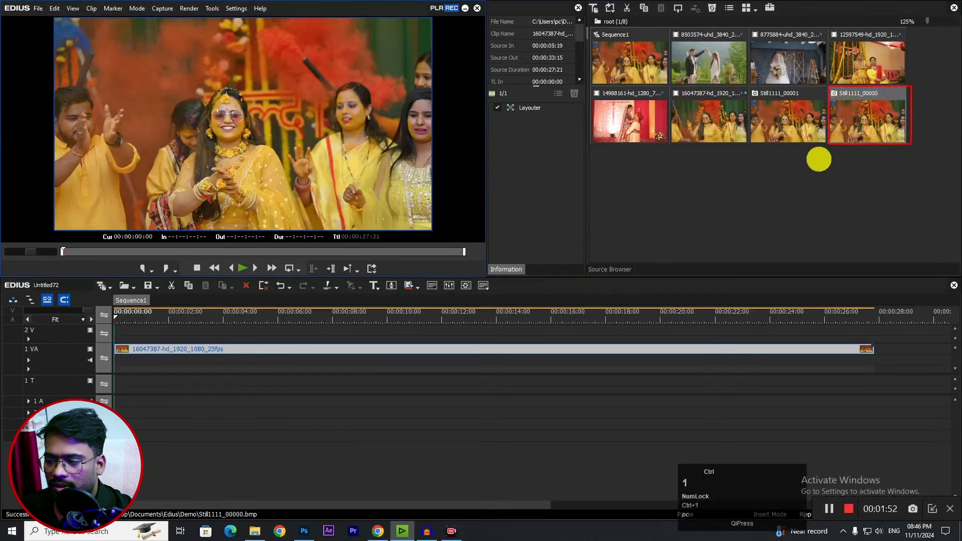
right_click(833, 129)
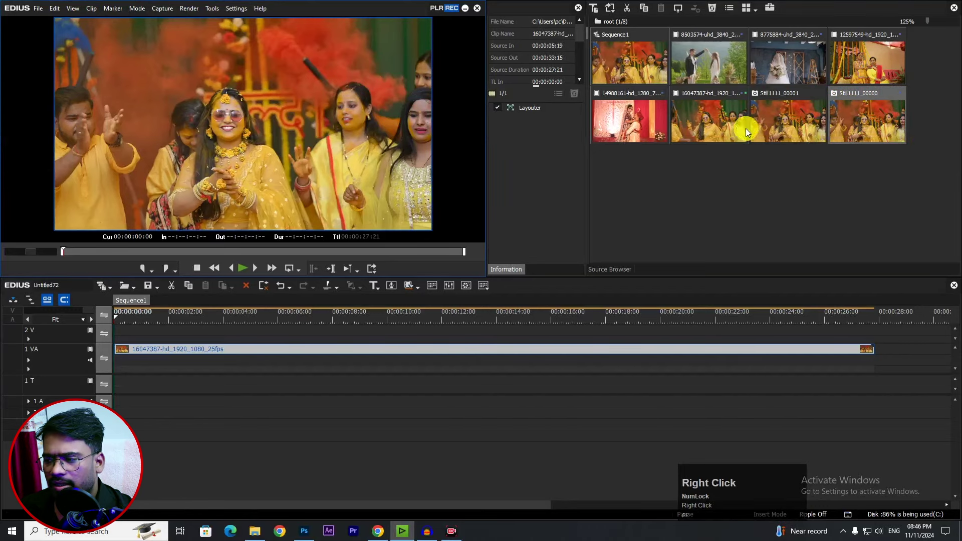
- Switch to Photoshop and close both open still images, Still1111_00001.bmp and Still1111_00000.bmp
click(305, 532)
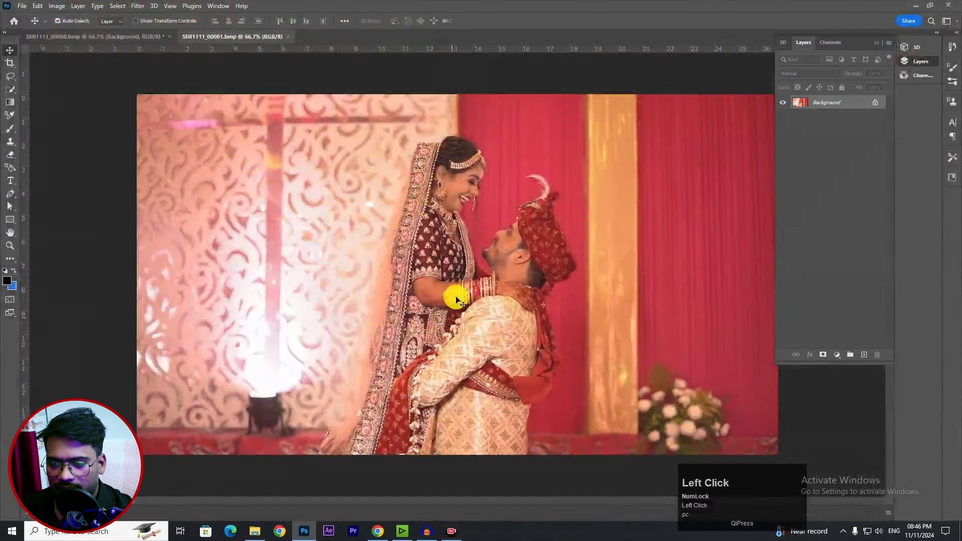
click(289, 35)
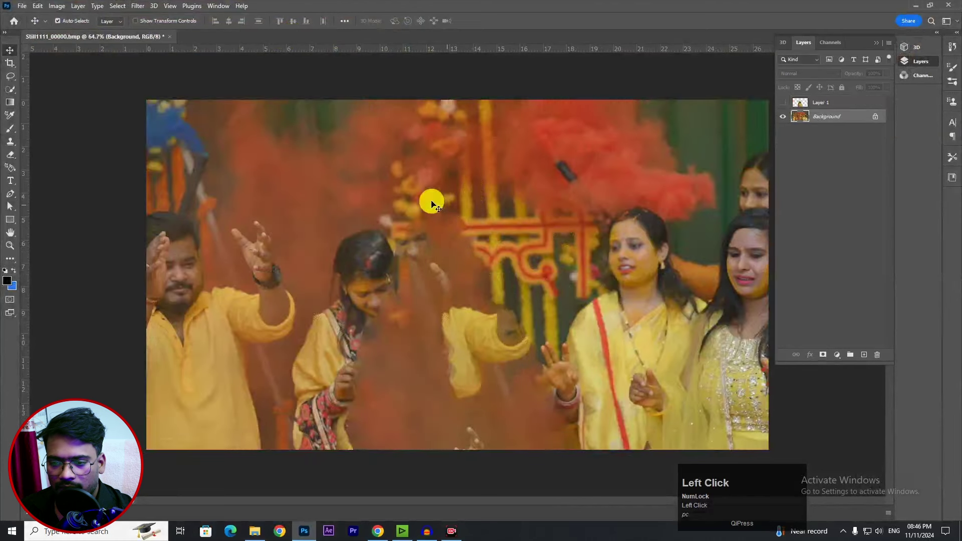
click(170, 38)
click(467, 197)
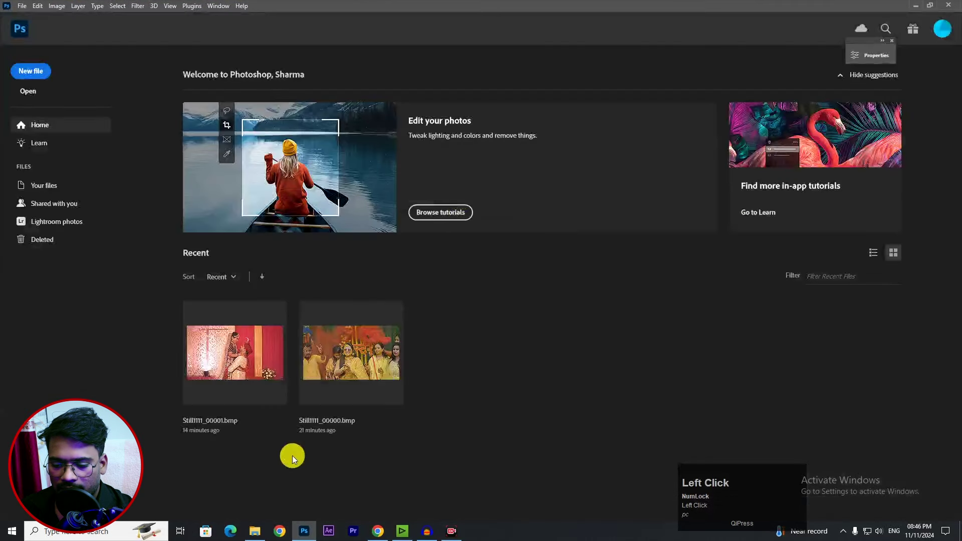
- Open Still1111_00000.bmp from the Demo folder in Photoshop and hide the grid overlay
click(264, 531)
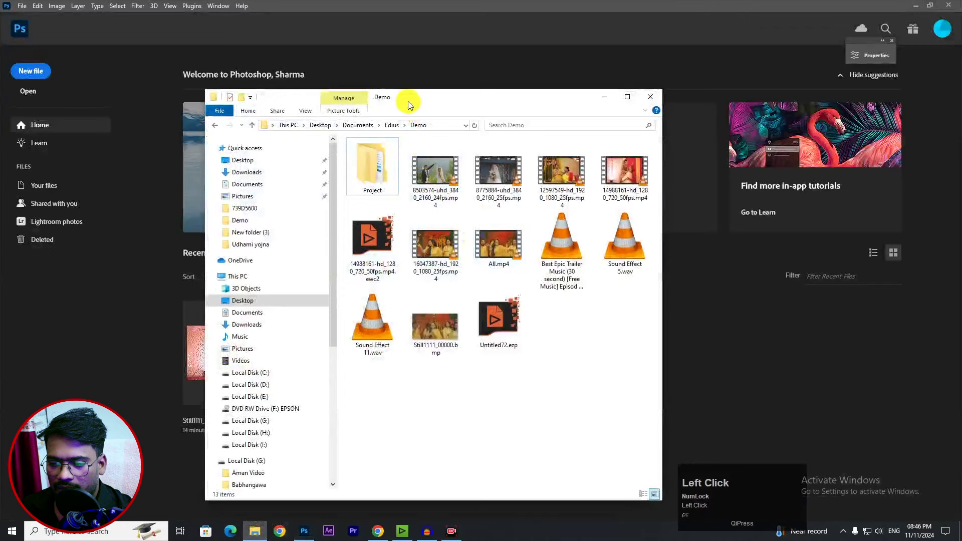
drag(408, 101, 307, 106)
drag(330, 329, 674, 269)
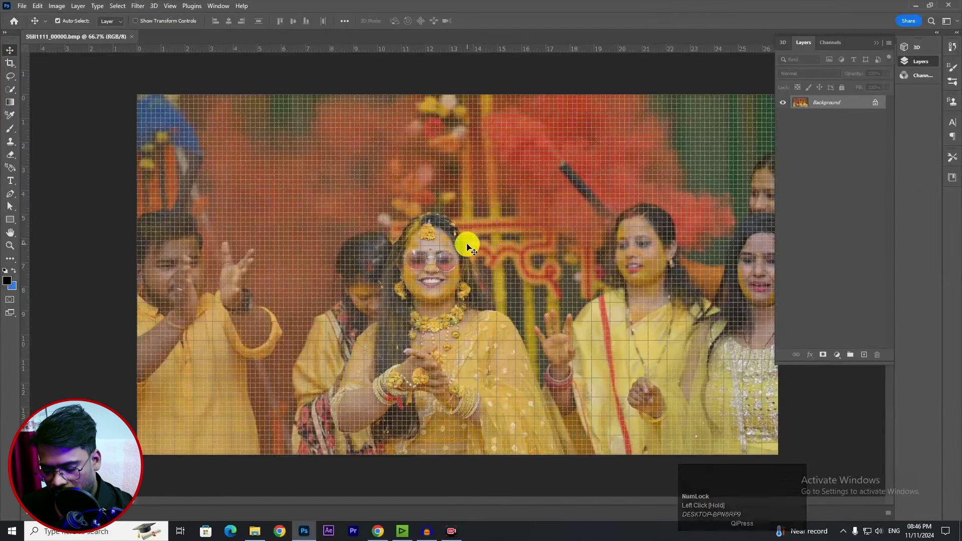
key(ctrl+h)
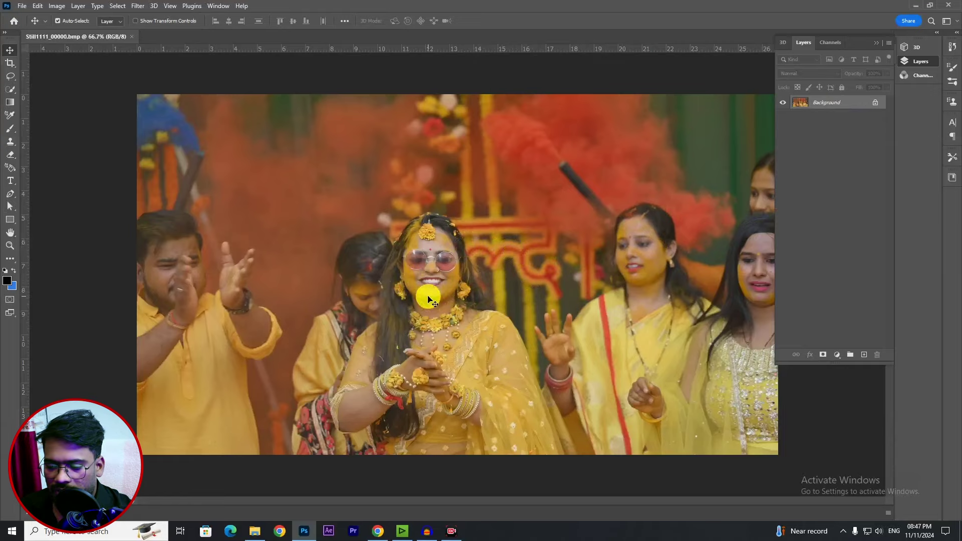
- Examine the woman with sunglasses in the centre of the image up close
scroll(411, 269, up, 1)
scroll(411, 270, up, 2)
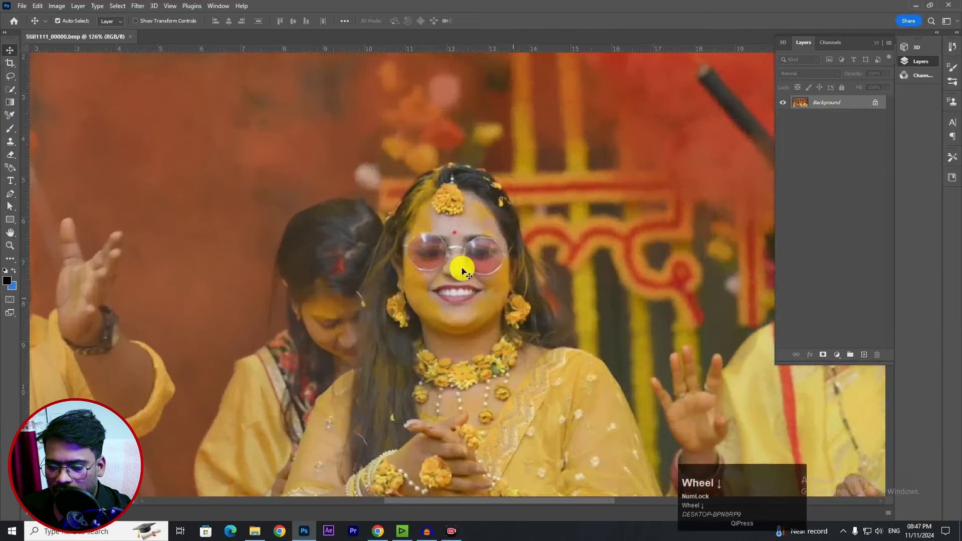
scroll(462, 271, down, 2)
click(430, 215)
key(space)
click(419, 309)
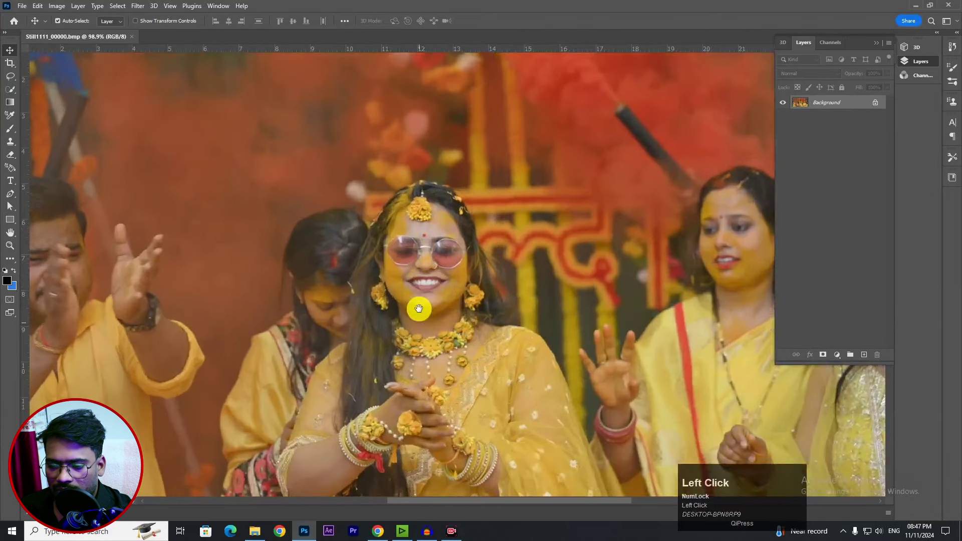
drag(419, 308, 419, 204)
scroll(421, 214, down, 2)
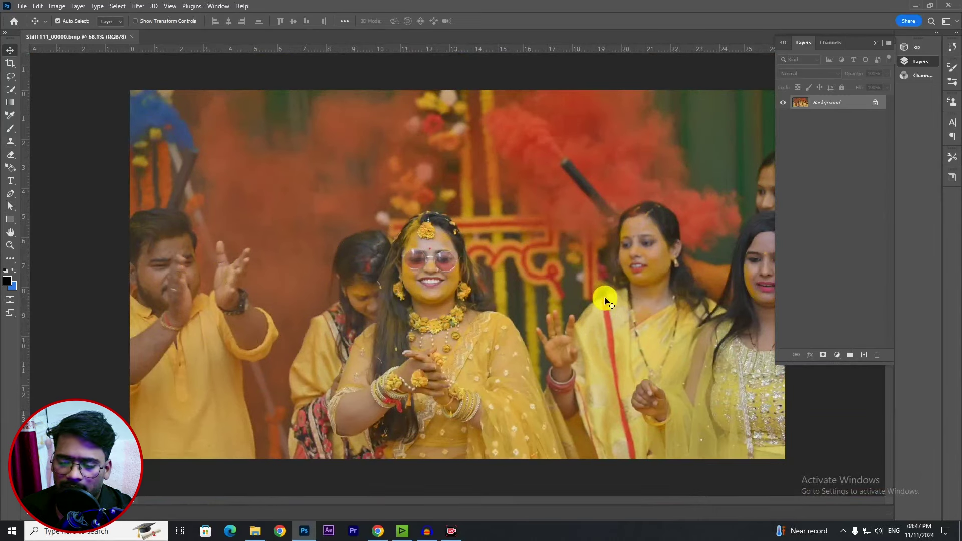
key(ctrl)
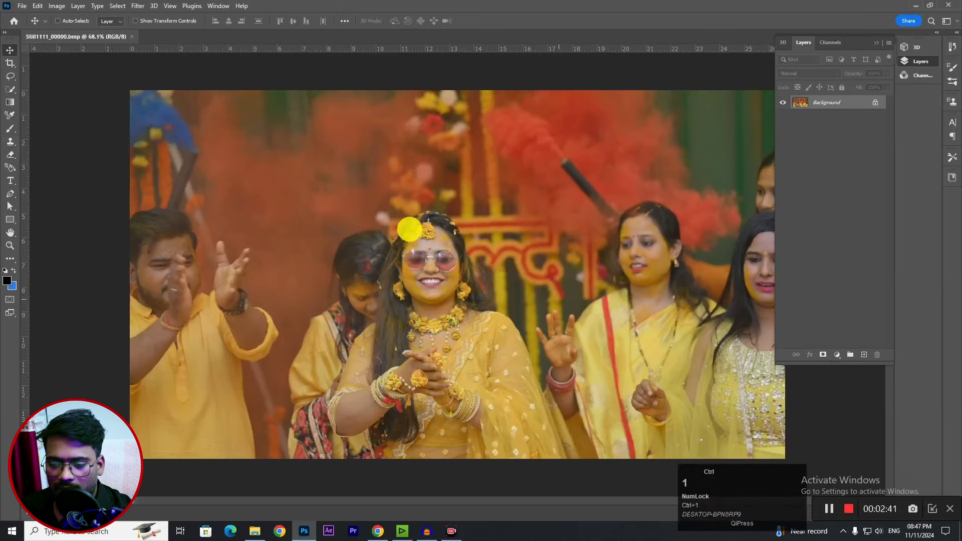
drag(317, 206, 511, 332)
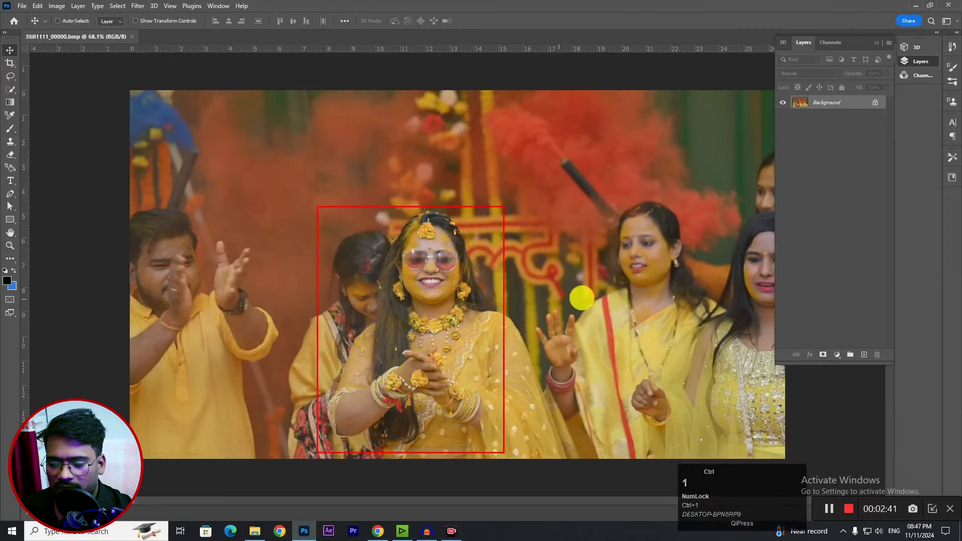
right_click(579, 298)
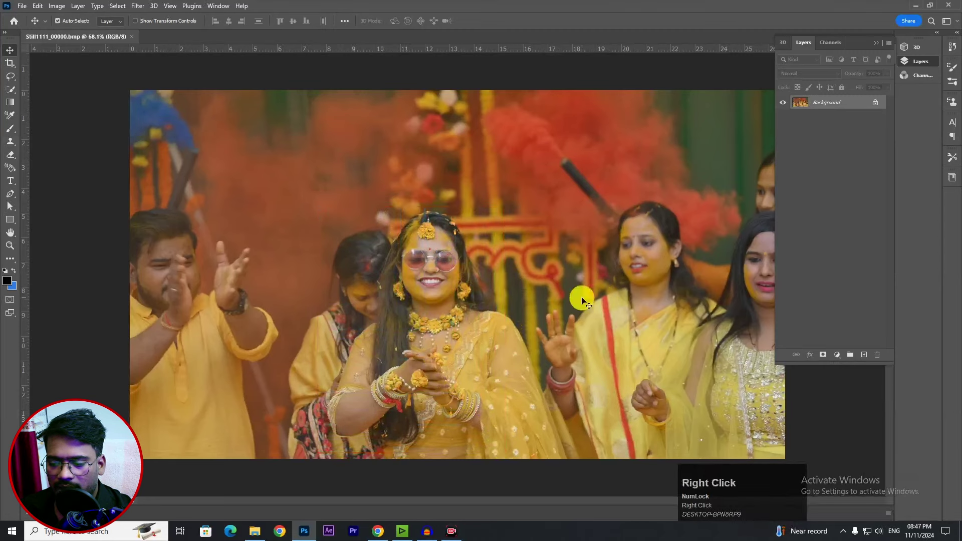
- Select the people in the image automatically using the Quick Selection tool's Select Subject command
click(11, 89)
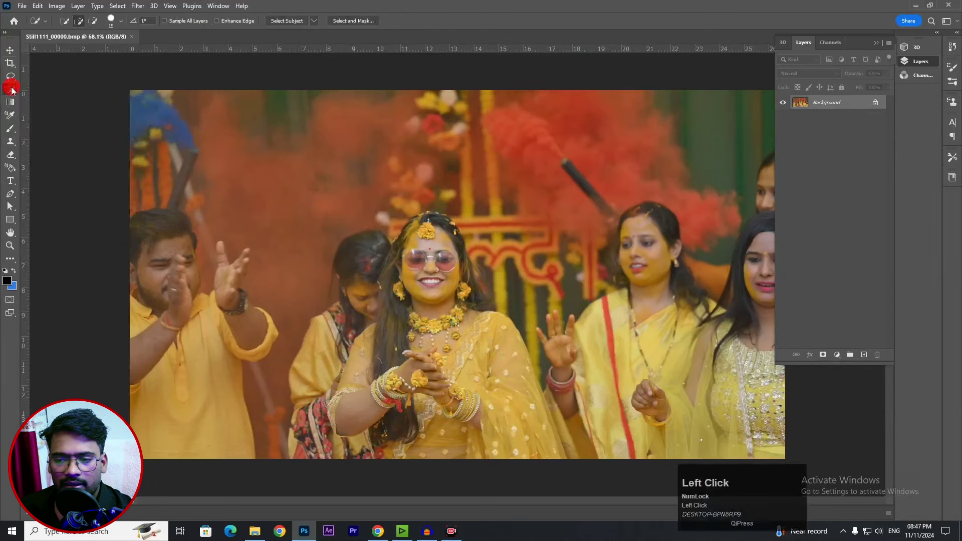
click(284, 22)
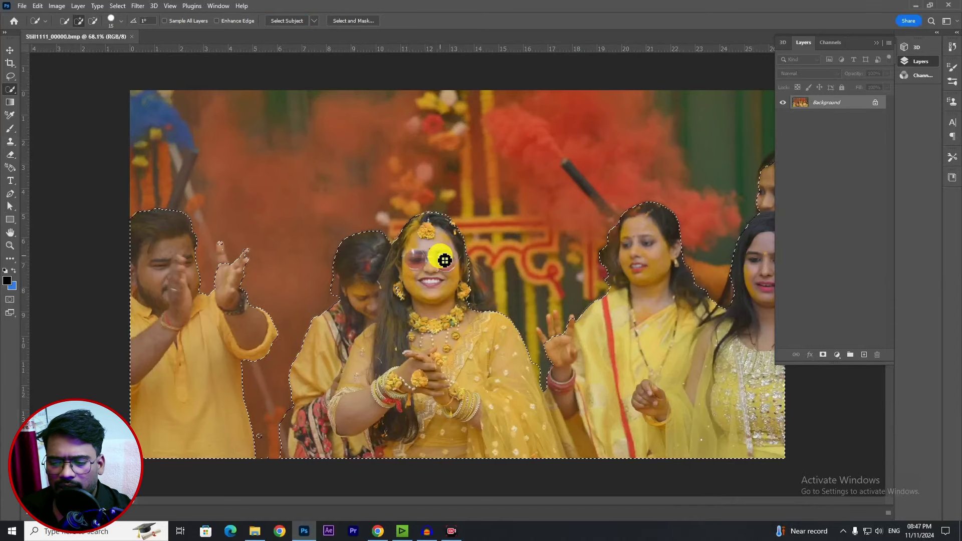
- Remove the clapping man from the selection using a Quick Selection brush enlarged to 40 px
scroll(618, 263, down, 1)
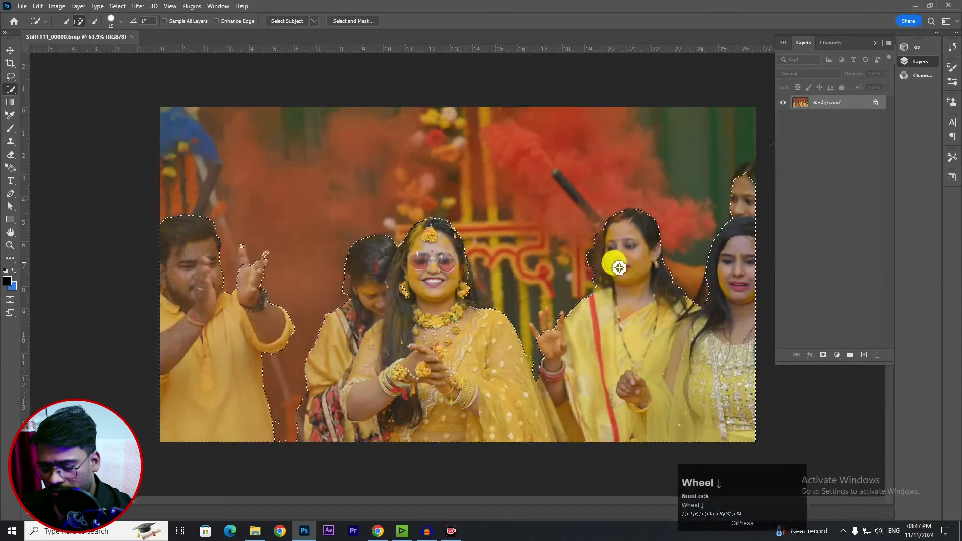
key(bracketright)
key(bracketright)
key(bracketright)
key(bracketright)
key(bracketright)
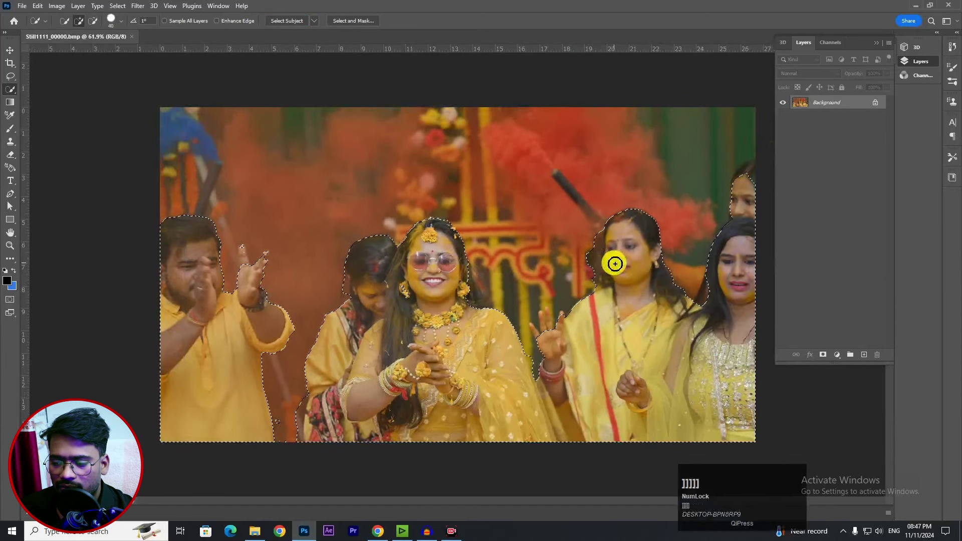
key(alt)
alt+click(231, 268)
mouse_move(213, 292)
mouse_down()
mouse_move(221, 254)
mouse_move(242, 281)
mouse_move(258, 265)
mouse_move(263, 296)
mouse_move(266, 266)
mouse_up()
mouse_move(184, 216)
mouse_down()
mouse_move(175, 257)
mouse_move(224, 249)
mouse_up()
- Subtract the girl behind the central woman and the women beside her from the selection
drag(336, 285, 358, 269)
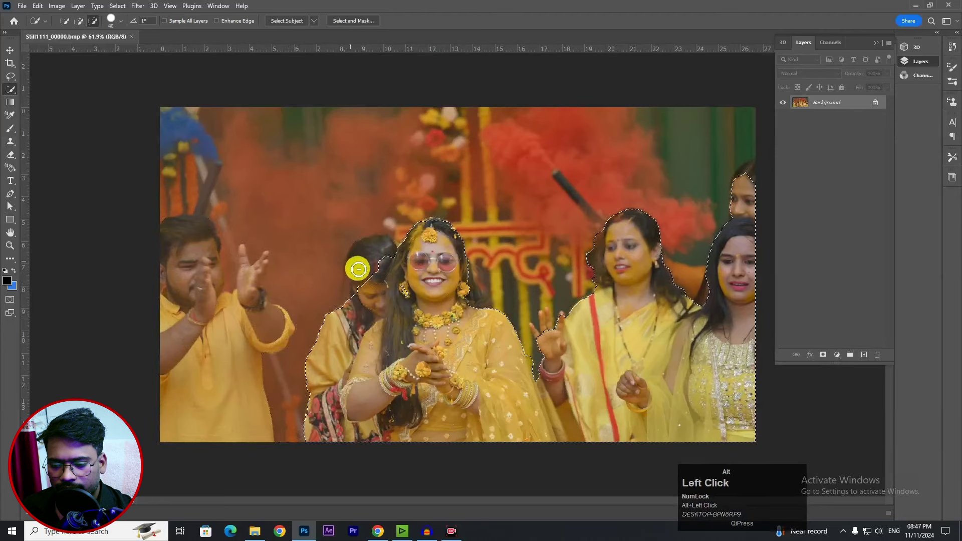
drag(335, 317, 315, 367)
mouse_move(400, 419)
mouse_down()
mouse_move(569, 309)
mouse_move(606, 415)
mouse_move(616, 264)
mouse_move(720, 365)
mouse_move(680, 253)
mouse_move(646, 216)
mouse_move(638, 267)
mouse_move(615, 224)
mouse_move(591, 272)
mouse_move(655, 216)
mouse_move(612, 335)
mouse_up()
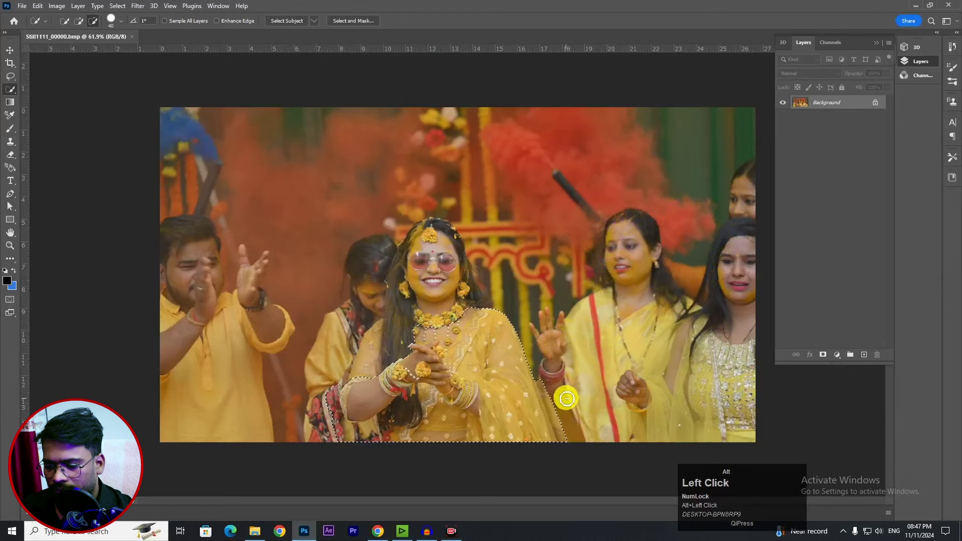
- Refine the selection edge around the central woman's arm and body with a 25 px Quick Selection brush
scroll(273, 411, up, 2)
mouse_move(292, 438)
mouse_down()
mouse_move(292, 474)
mouse_move(382, 430)
mouse_move(419, 297)
mouse_up()
scroll(382, 429, up, 1)
scroll(419, 294, up, 3)
key(bracketleft)
key(bracketleft)
key(bracketleft)
mouse_move(393, 261)
mouse_down()
mouse_move(347, 282)
mouse_move(334, 306)
mouse_move(333, 343)
mouse_move(326, 328)
mouse_move(378, 255)
mouse_move(382, 282)
mouse_move(399, 215)
mouse_move(395, 279)
mouse_move(352, 368)
mouse_move(356, 398)
mouse_up()
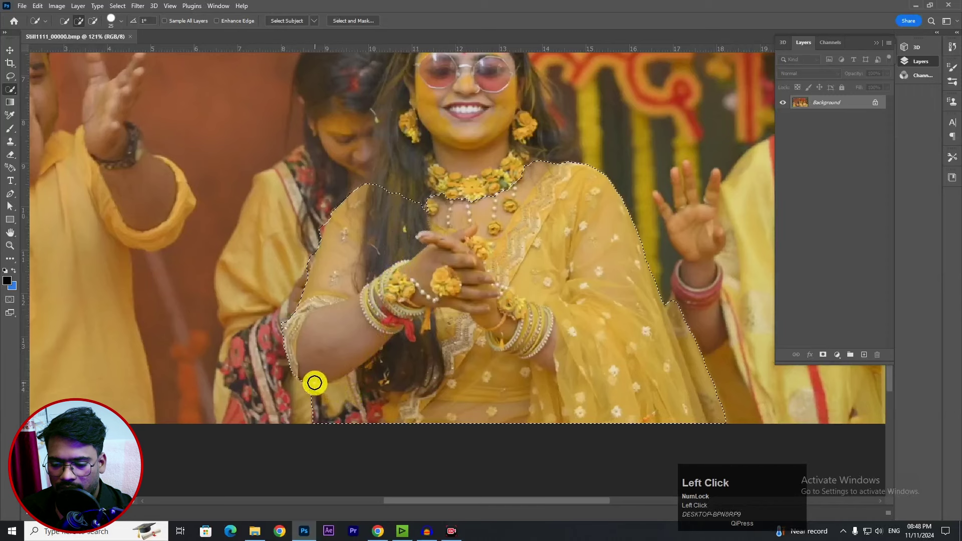
- Add the central woman's head back to the selection and refine the outline of her hair with a 10 px brush
mouse_move(430, 221)
mouse_down()
mouse_move(405, 365)
mouse_move(438, 253)
mouse_move(386, 296)
mouse_move(378, 232)
mouse_move(399, 197)
mouse_move(399, 219)
mouse_move(436, 155)
mouse_move(450, 151)
mouse_move(424, 145)
mouse_move(457, 150)
mouse_move(484, 188)
mouse_move(504, 279)
mouse_move(491, 303)
mouse_move(556, 241)
mouse_up()
scroll(555, 241, up, 2)
key(bracketleft)
key(bracketleft)
key(bracketleft)
mouse_move(518, 204)
mouse_down()
mouse_move(543, 246)
mouse_move(542, 221)
mouse_move(550, 304)
mouse_up()
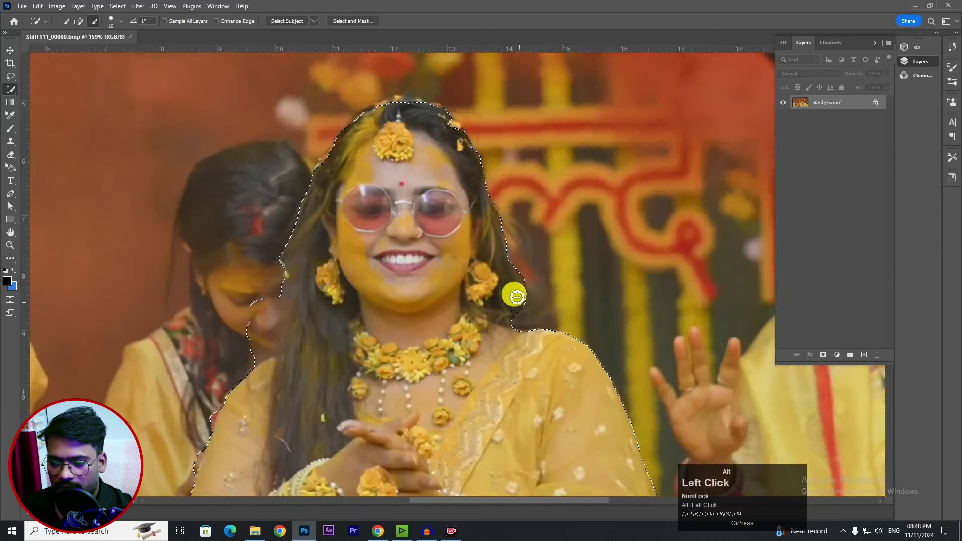
mouse_move(410, 109)
mouse_down()
mouse_move(377, 112)
mouse_move(408, 103)
mouse_up()
mouse_move(294, 293)
mouse_down()
mouse_move(262, 304)
mouse_move(257, 328)
mouse_move(256, 308)
mouse_move(262, 346)
mouse_up()
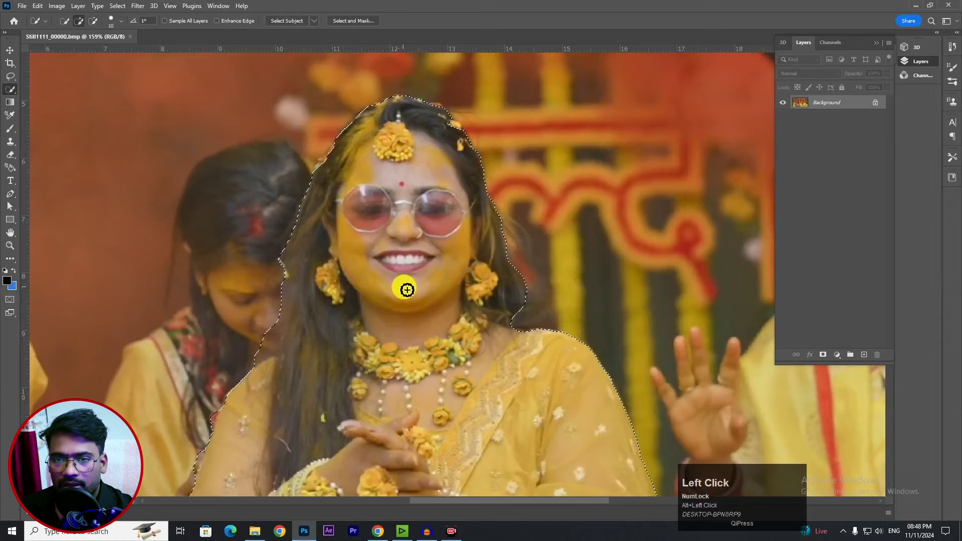
- Copy the selected woman onto a new layer and hide the Background layer
scroll(408, 285, down, 3)
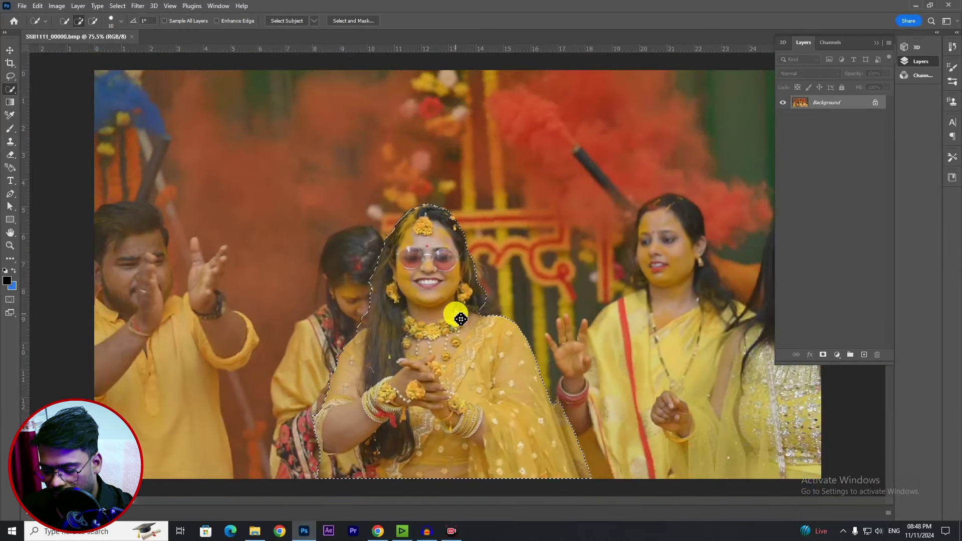
key(ctrl+j)
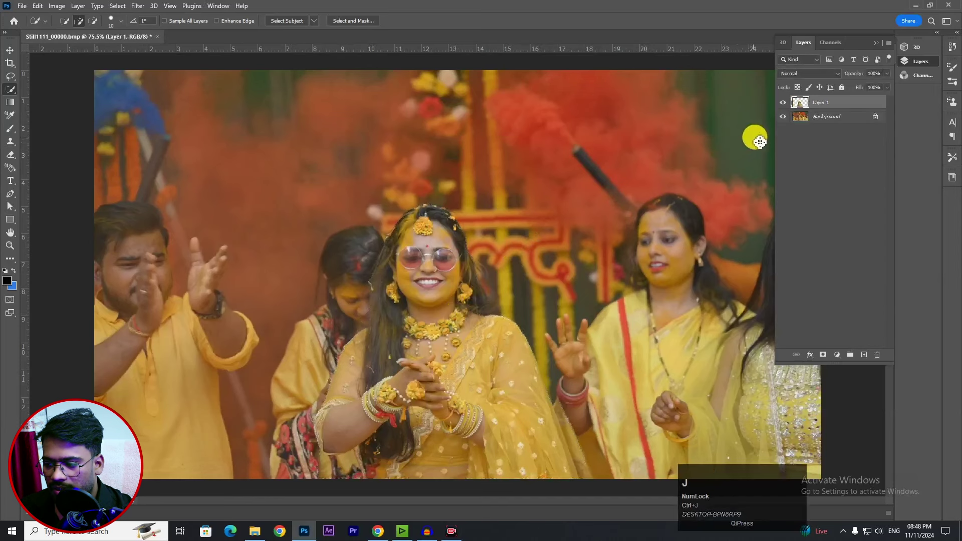
click(783, 116)
key(v)
- Save a copy of the woman's cutout to the Demo folder as PNG with the Large file size (Fastest saving) option
scroll(414, 295, up, 1)
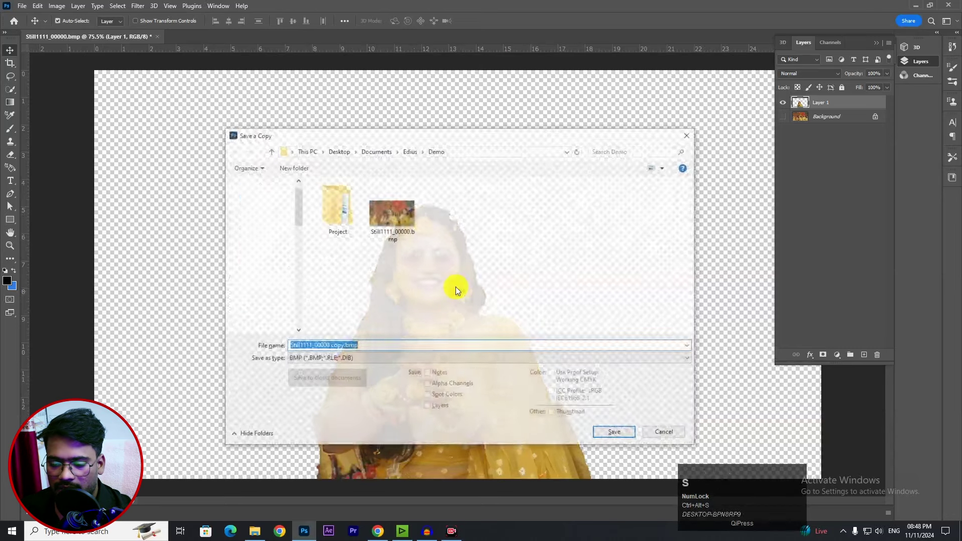
click(322, 359)
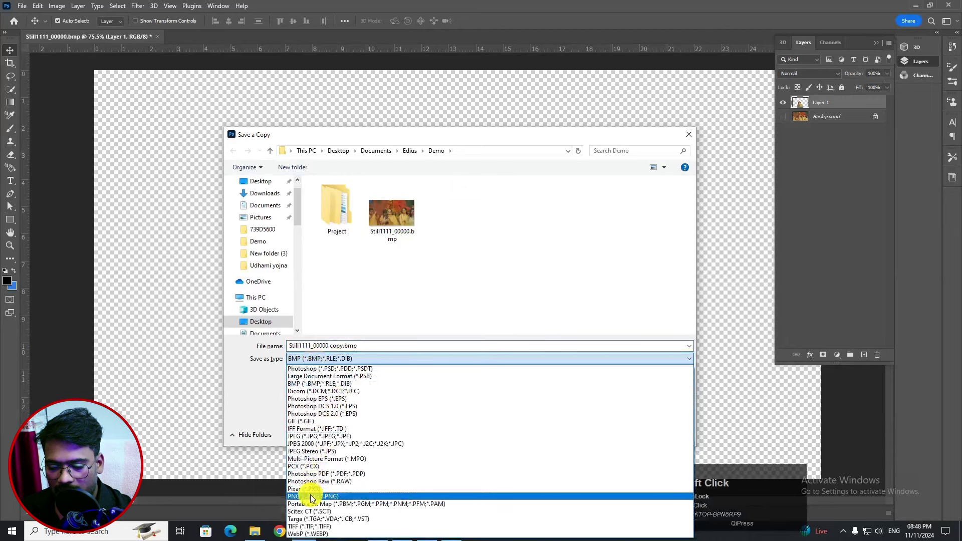
key(ctrl+1)
drag(285, 493, 337, 502)
right_click(334, 496)
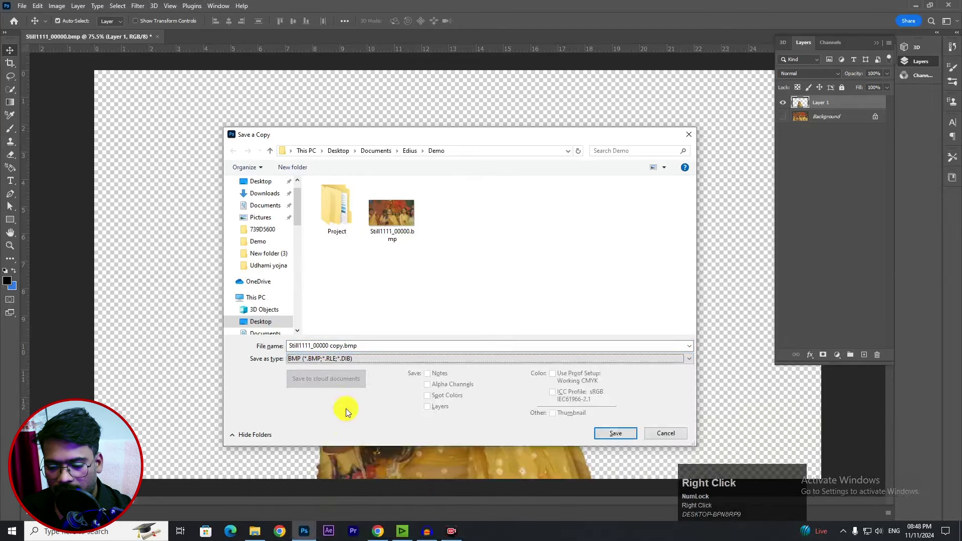
click(323, 359)
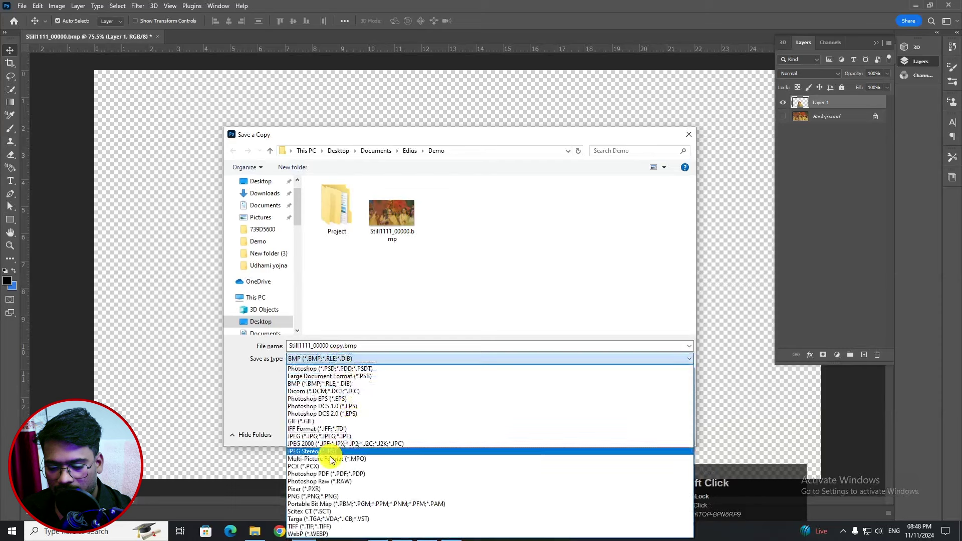
click(317, 497)
click(612, 434)
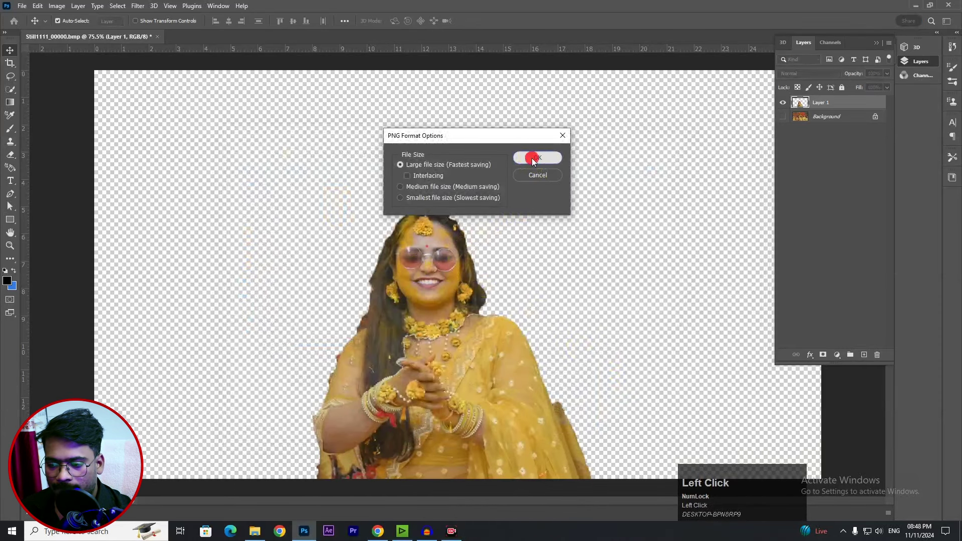
click(531, 158)
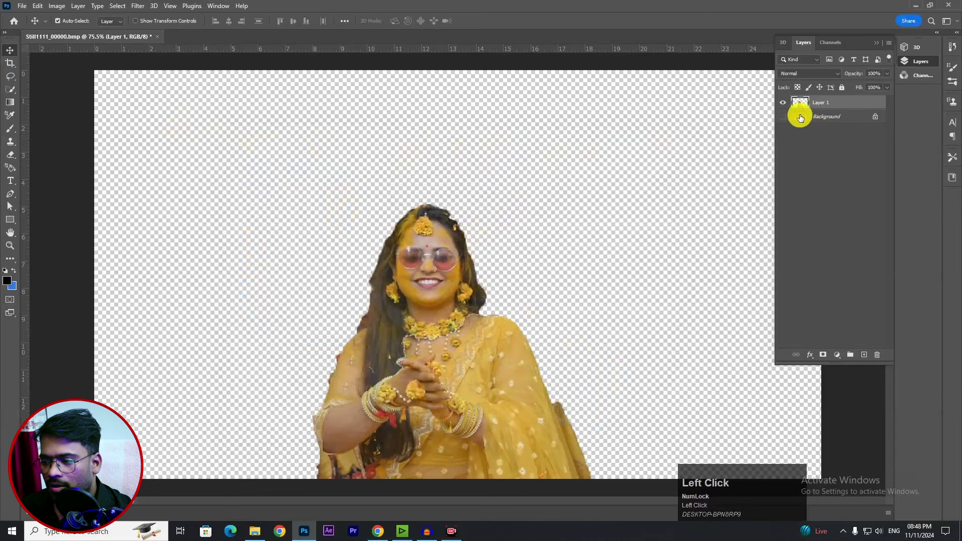
- Hide Layer 1, show the Background layer and load Layer 1's outline as a selection
click(782, 102)
click(783, 115)
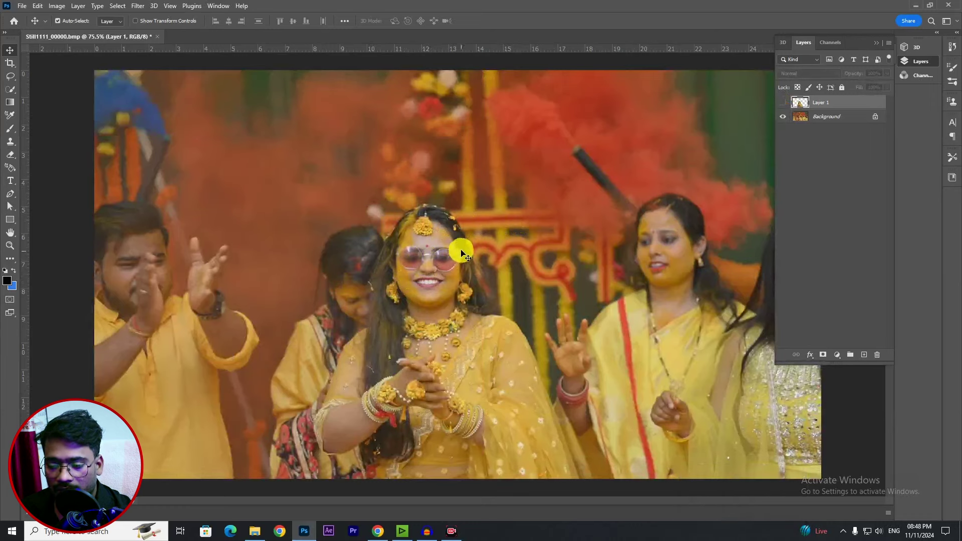
ctrl+click(800, 102)
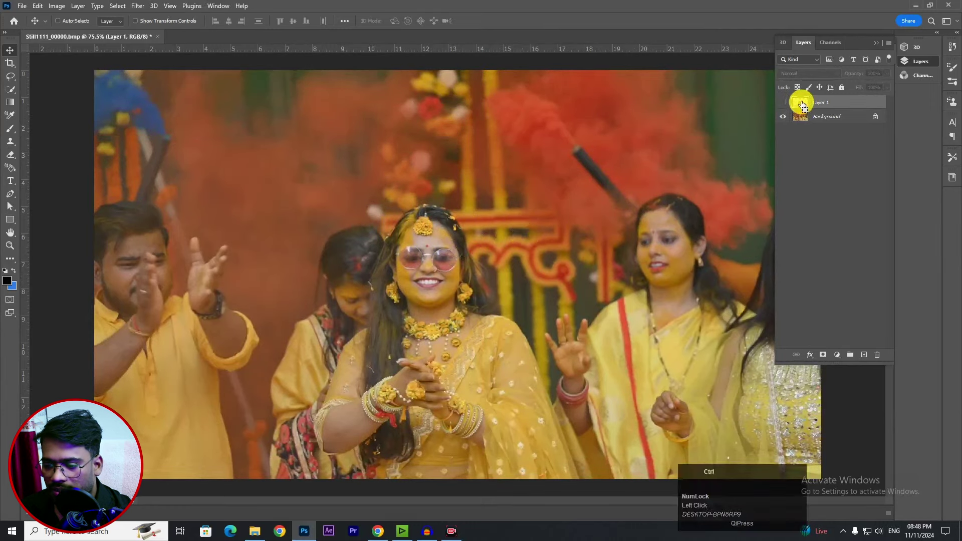
- Make the Background layer active and expand the selection around the woman
click(120, 7)
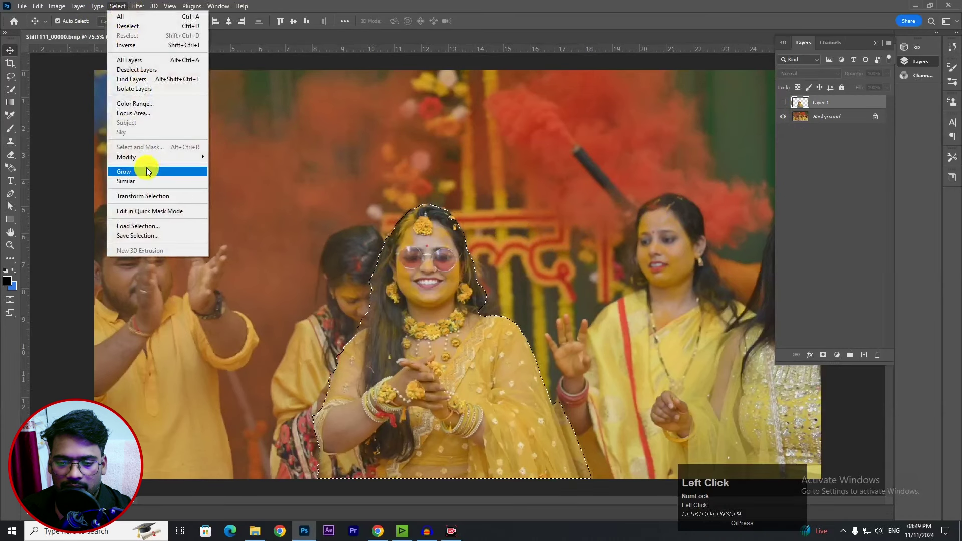
mouse_move(148, 155)
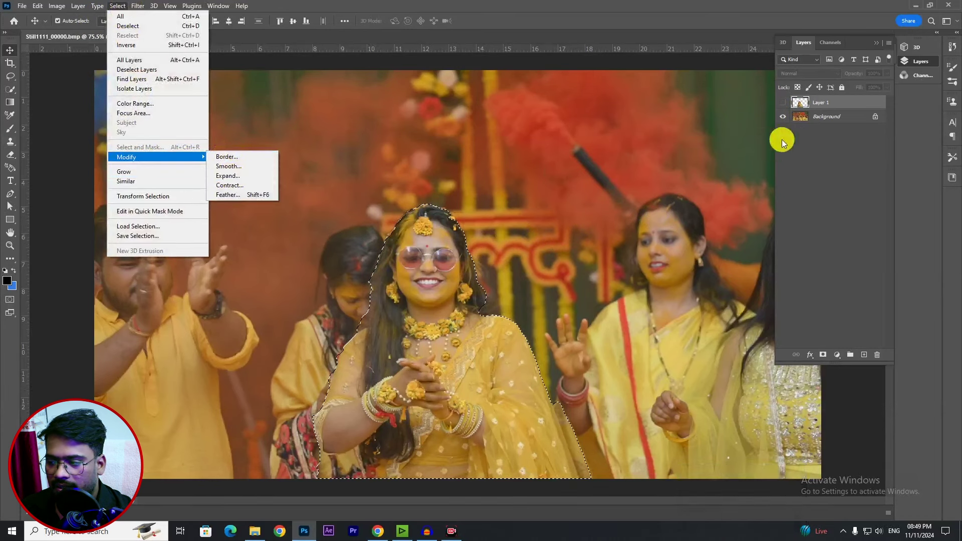
click(831, 114)
click(830, 116)
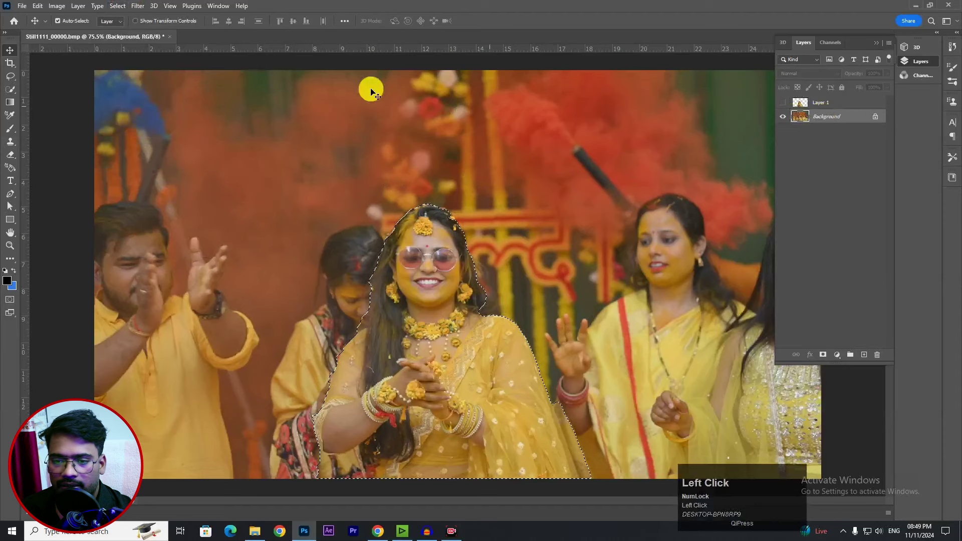
click(137, 6)
mouse_move(114, 5)
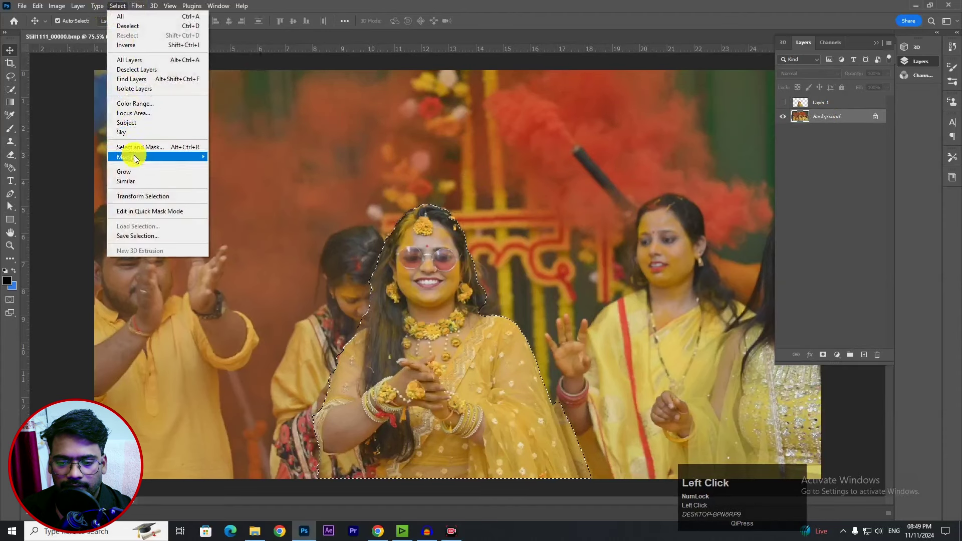
mouse_move(135, 155)
click(234, 176)
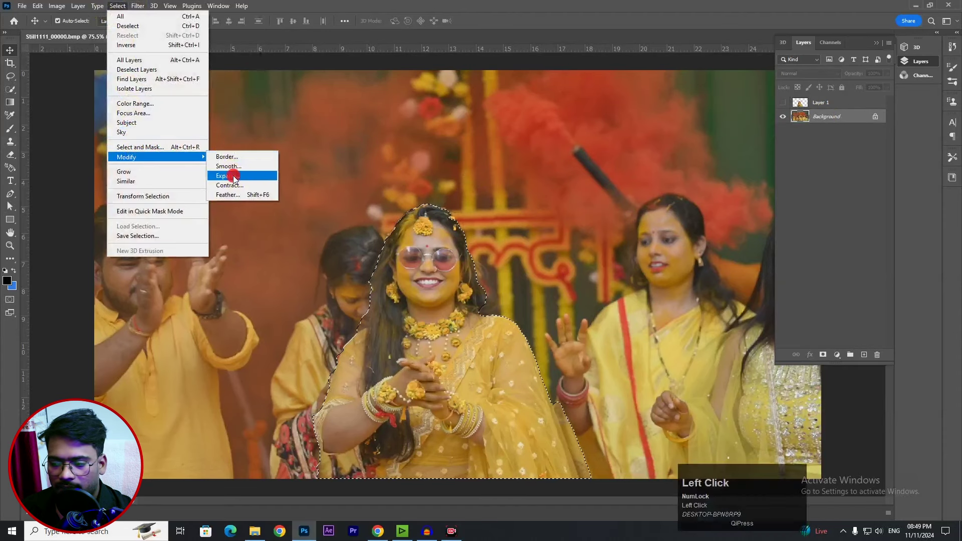
click(752, 155)
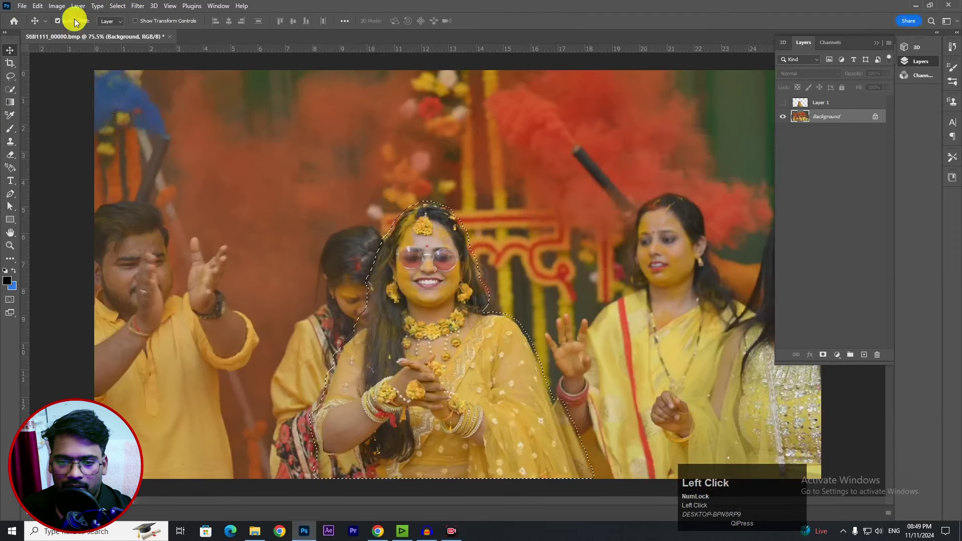
- Remove the woman from the Background layer with Content-Aware Fill output to the current layer, and clear the selection
click(38, 6)
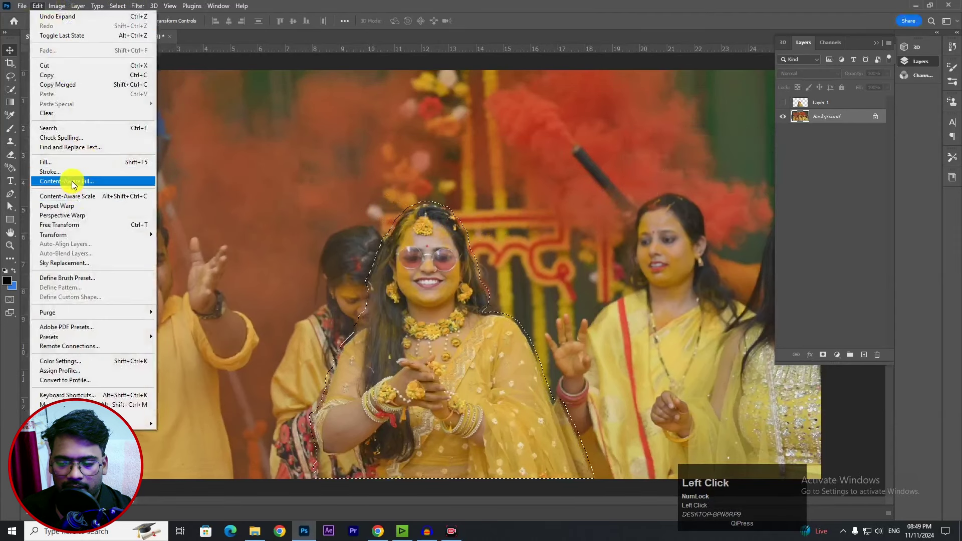
click(71, 182)
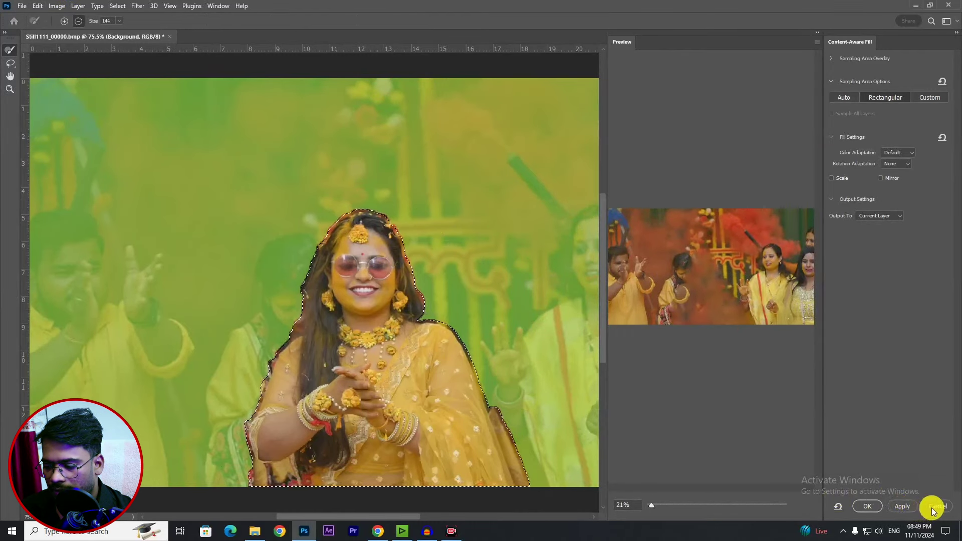
click(880, 506)
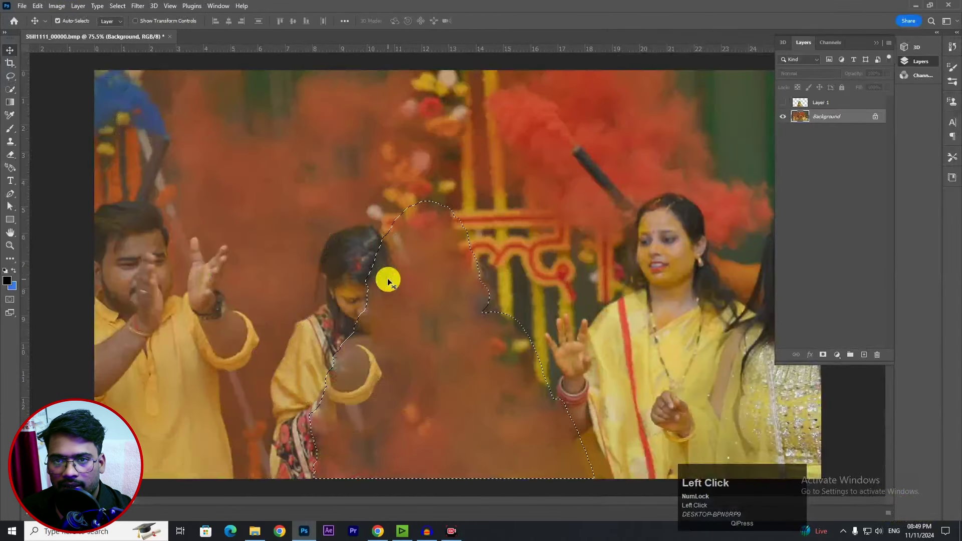
key(ctrl+s)
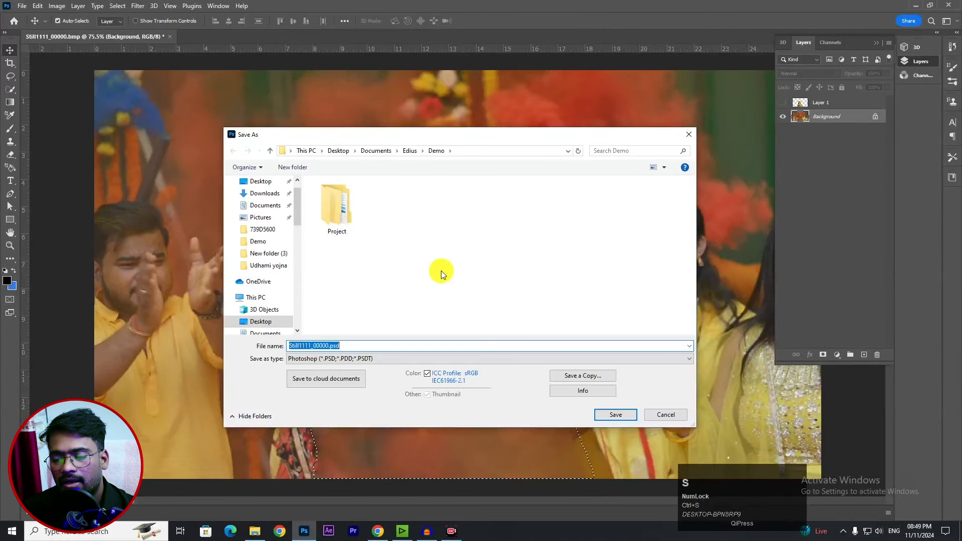
click(665, 415)
key(ctrl+d)
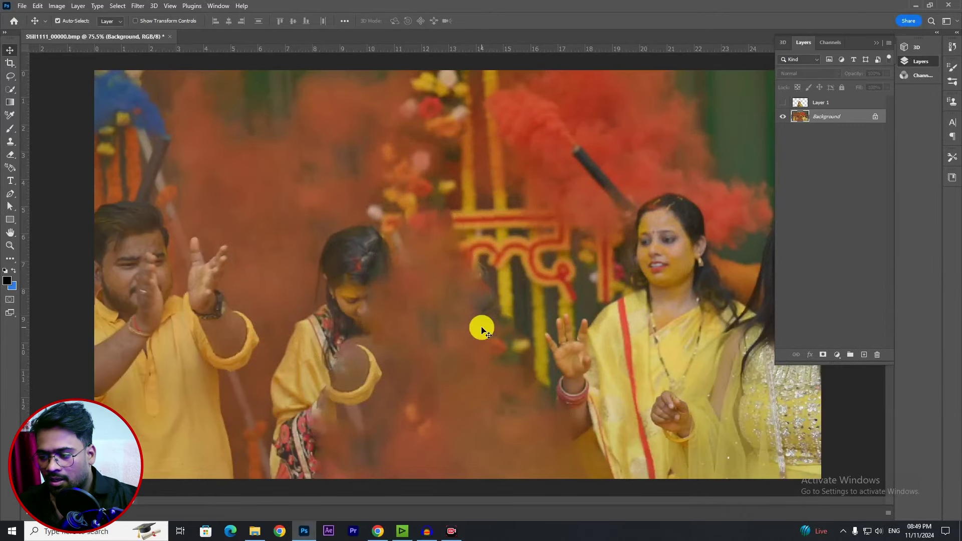
- Save a JPEG copy of the filled background in the Demo folder under the file name 1, at quality 12
scroll(481, 329, up, 1)
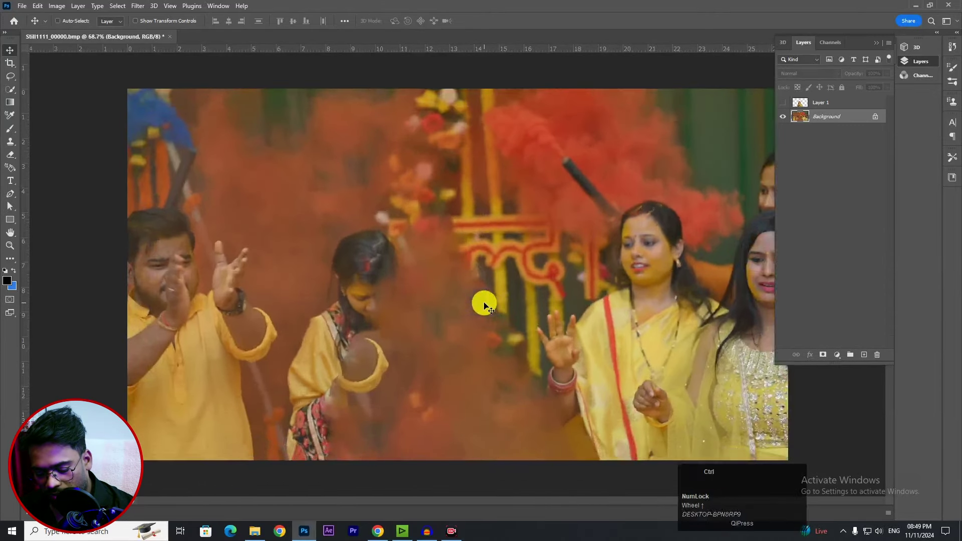
key(ctrl+alt+s)
click(359, 357)
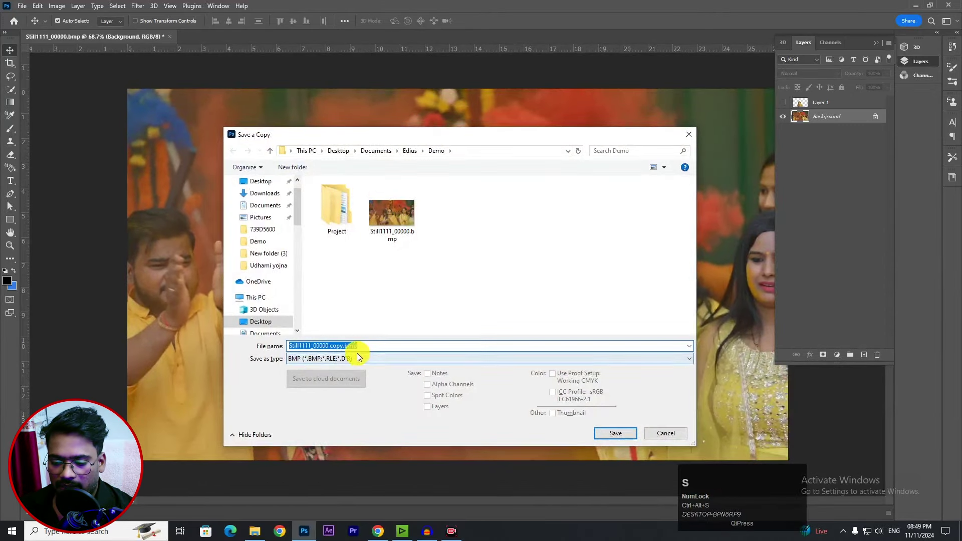
click(327, 437)
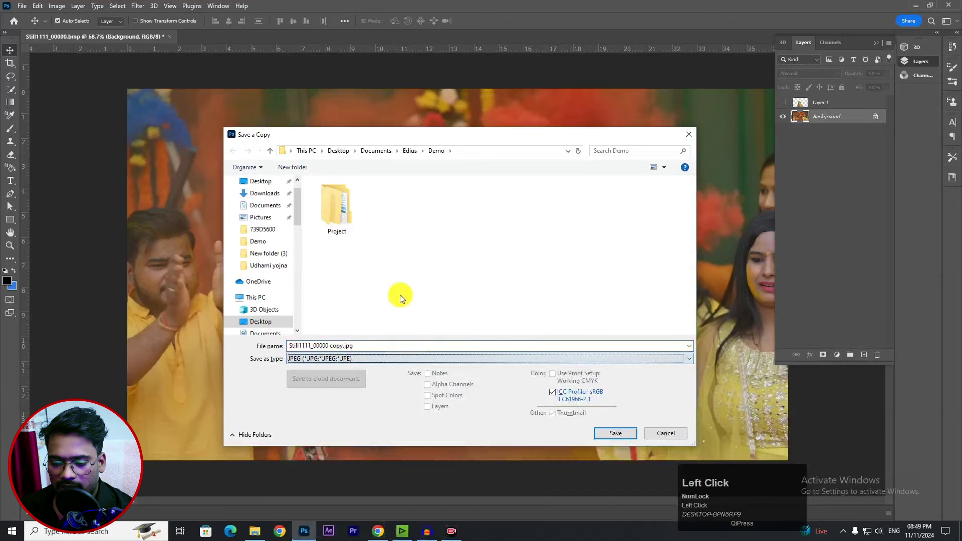
double_click(371, 345)
text(1)
key(Return)
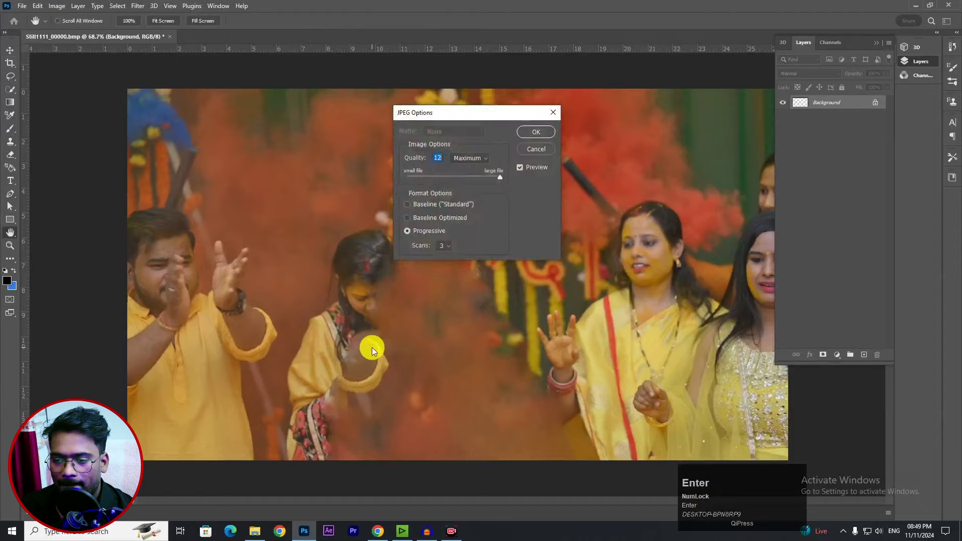
key(Return)
- Minimise Photoshop and return to the wedding clip's timeline in EDIUS
click(916, 9)
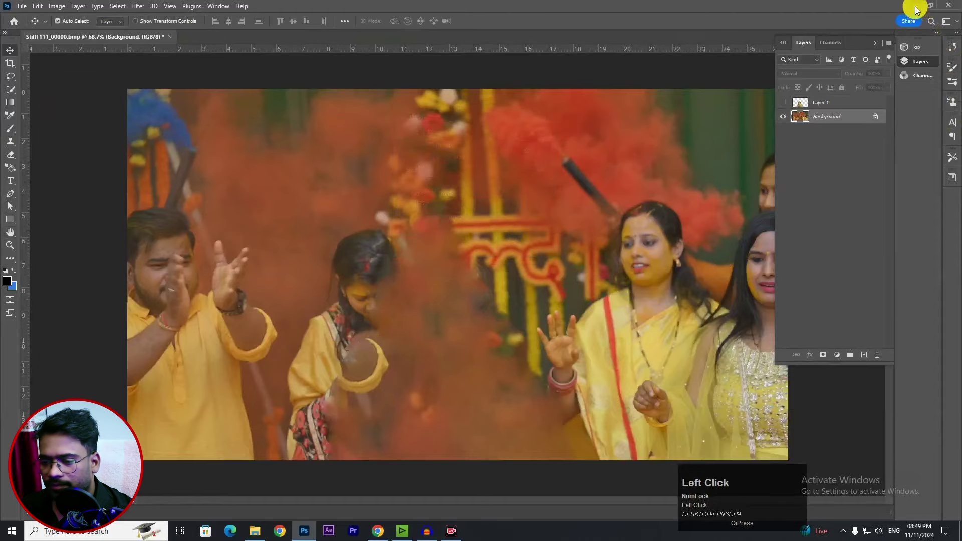
click(500, 103)
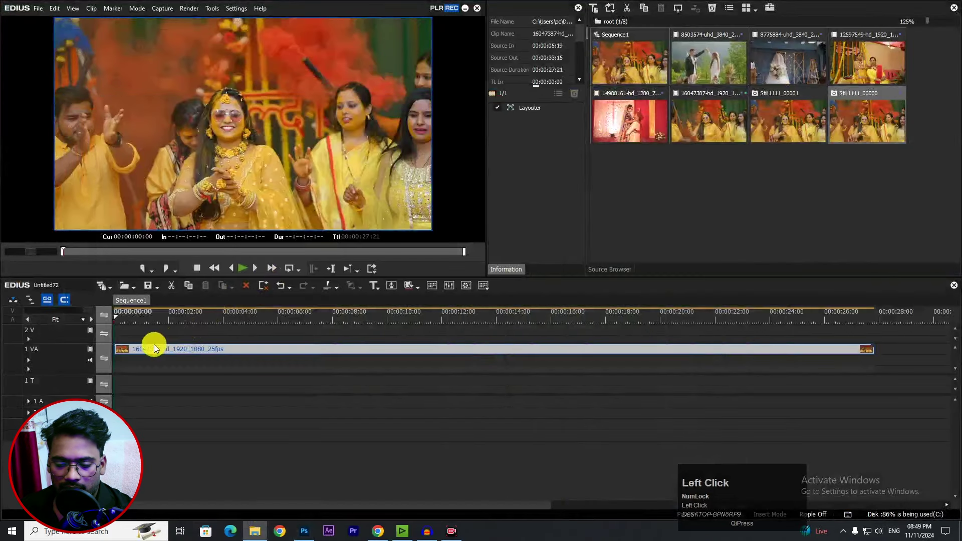
click(103, 313)
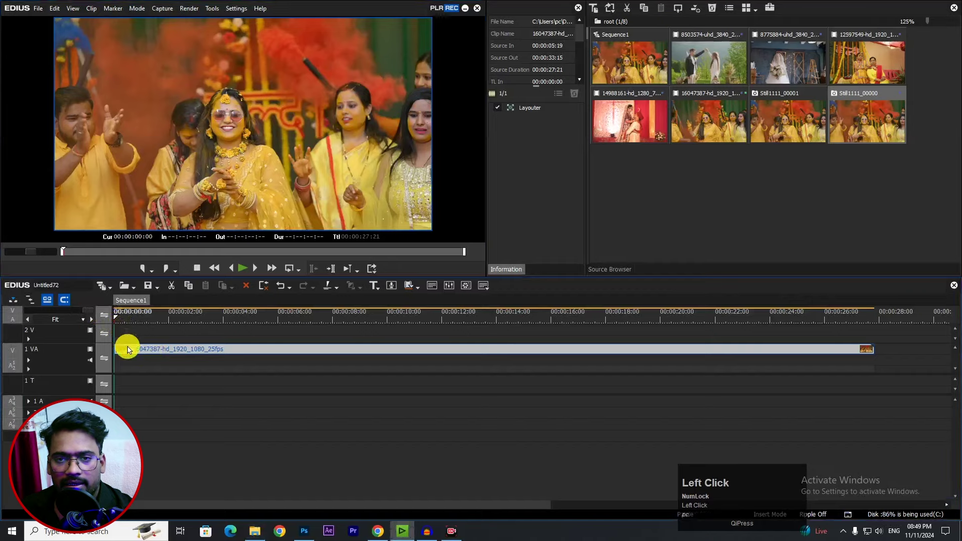
- Move the wedding clip away from the sequence start and import 1.jpg and Still1111_00000 copy.png from the Demo folder into the bin
drag(128, 349, 209, 355)
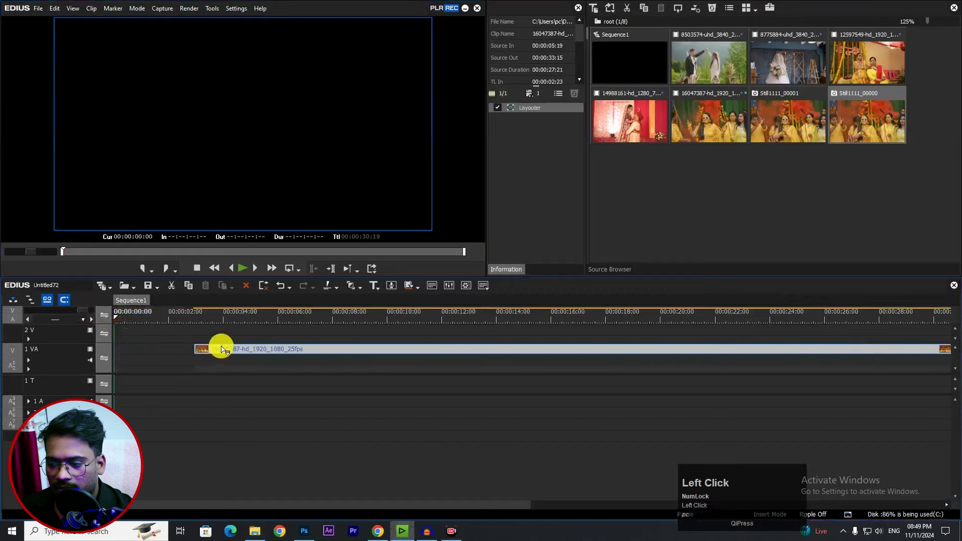
double_click(676, 187)
ctrl+click(133, 71)
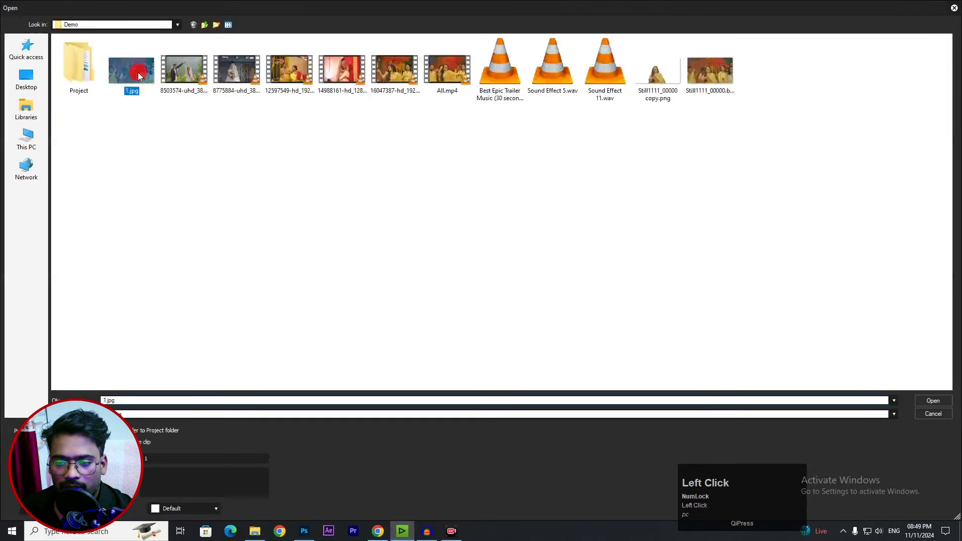
ctrl+click(655, 75)
click(933, 401)
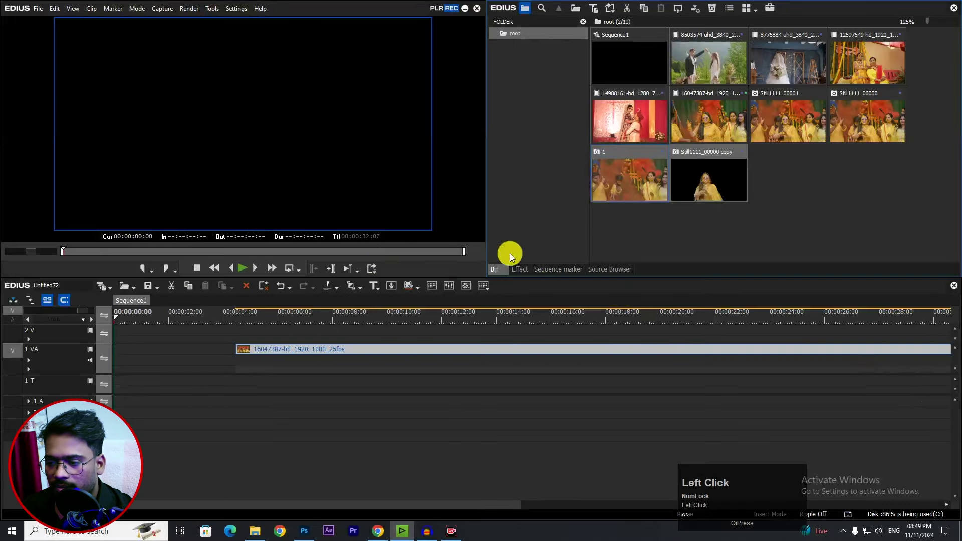
- Place still 1 on track 1 VA and Still1111_00000 copy on track 2 V, both at the start of the sequence
click(619, 170)
drag(631, 168, 121, 350)
drag(709, 188, 102, 323)
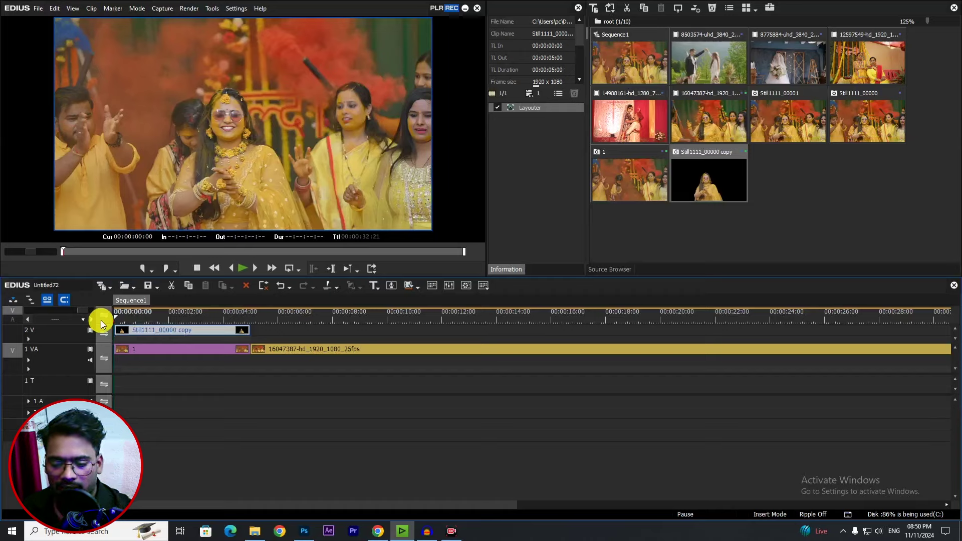
- Cut the woman's cutout on track 2 V at 00:00:00:13 and delete the portion after the cut
click(113, 317)
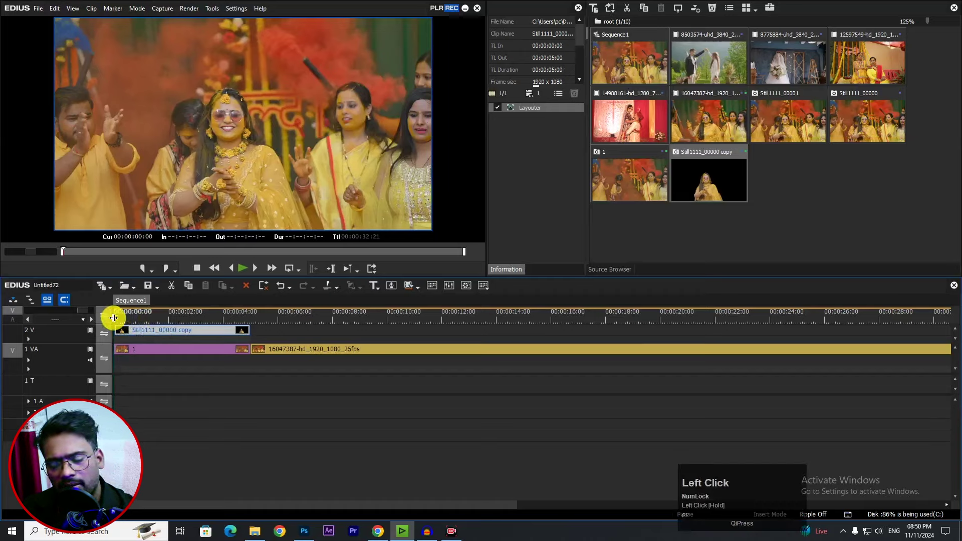
key(Right)
key(Num_Lock)
key(Right)
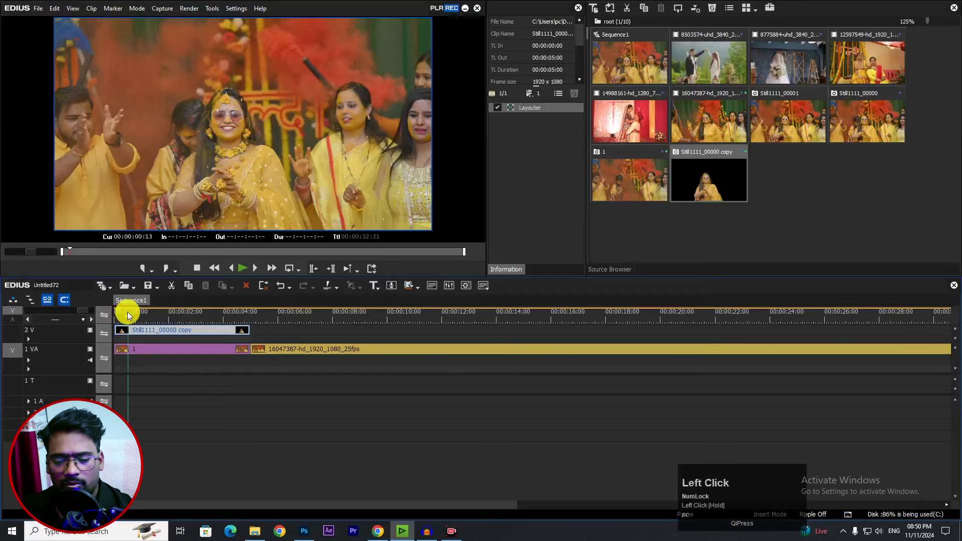
click(148, 330)
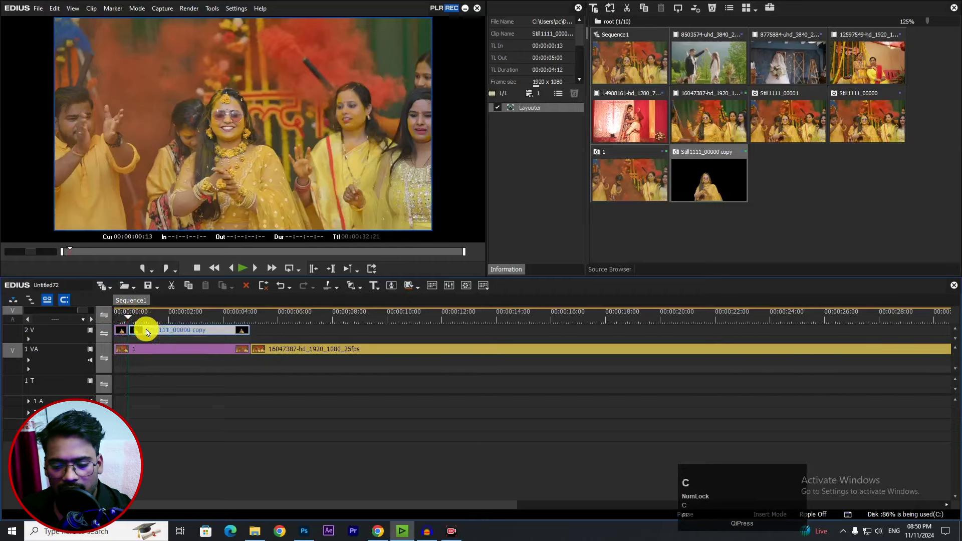
click(245, 287)
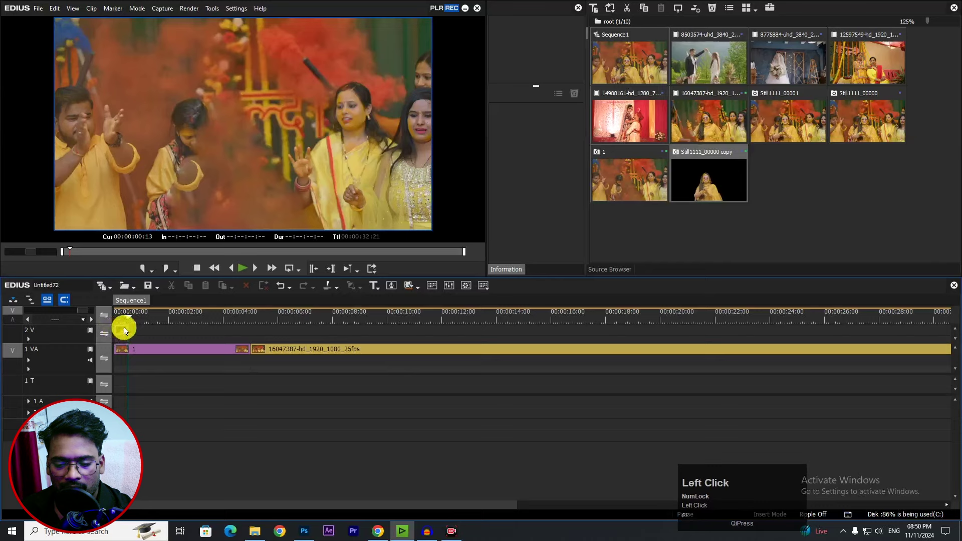
click(124, 330)
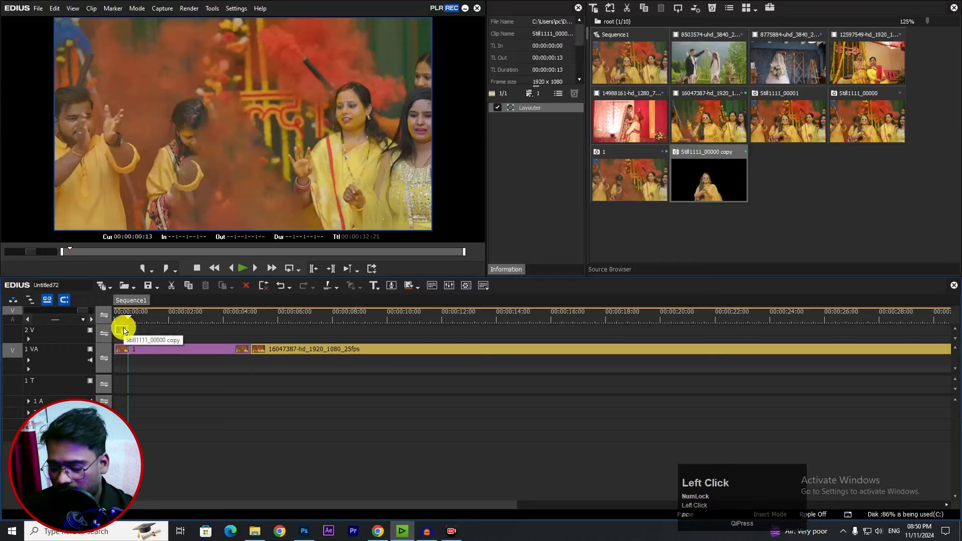
key(Left)
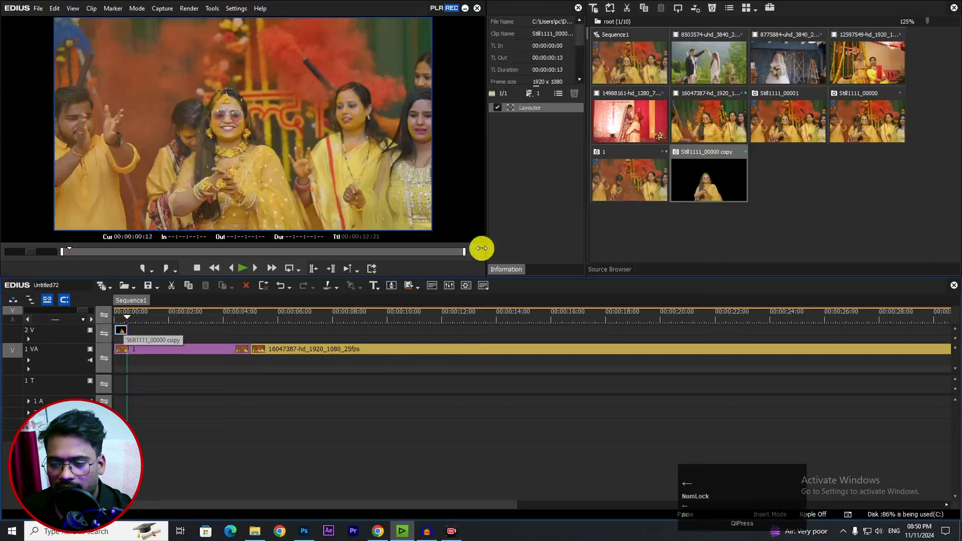
key(Right)
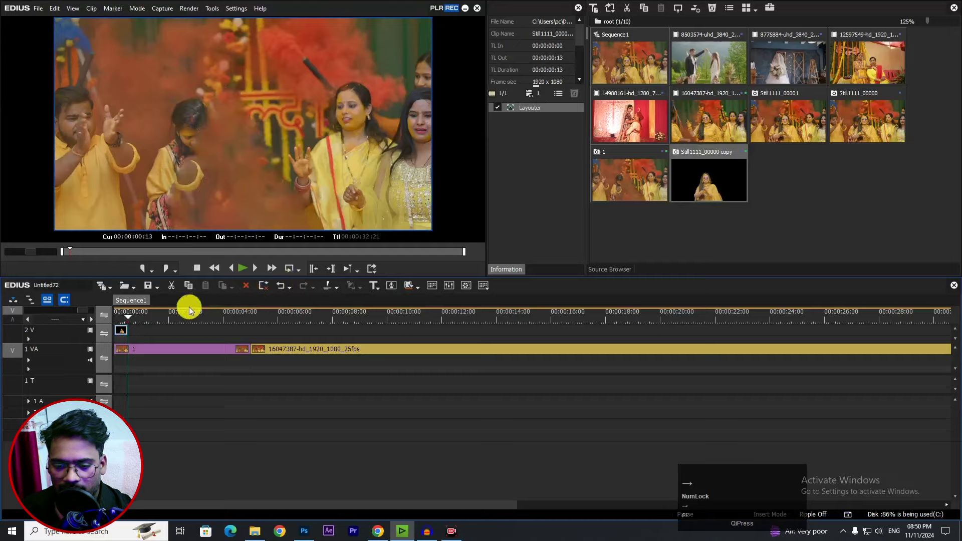
click(124, 331)
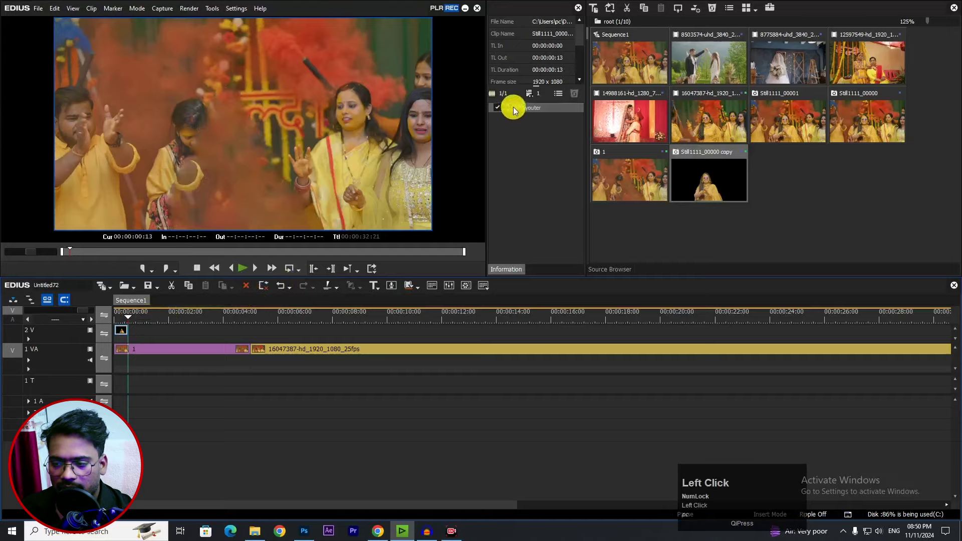
key(ctrl+1)
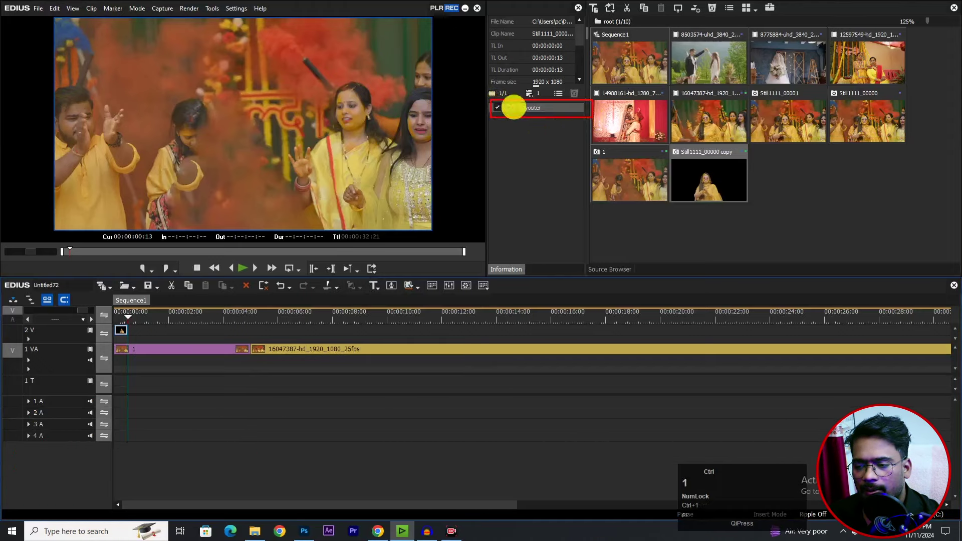
right_click(514, 108)
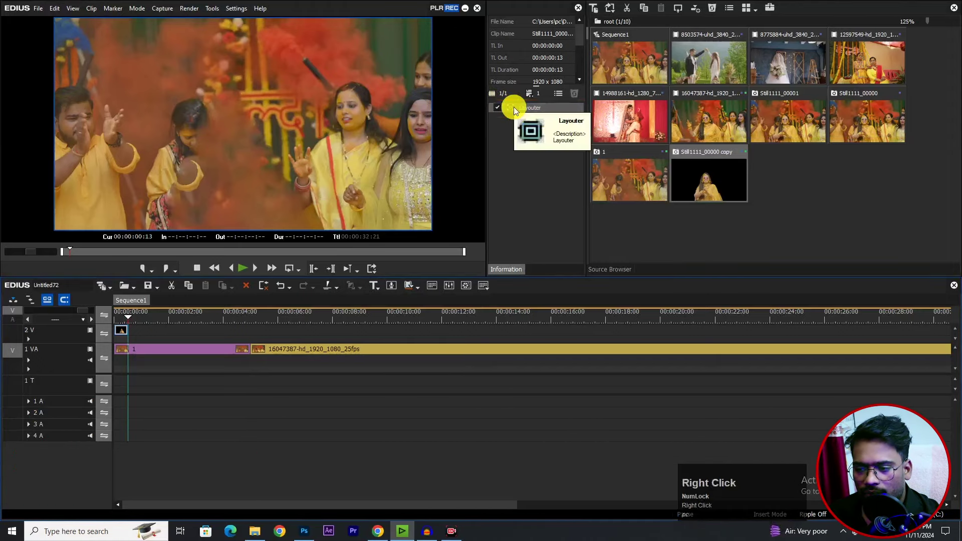
double_click(514, 106)
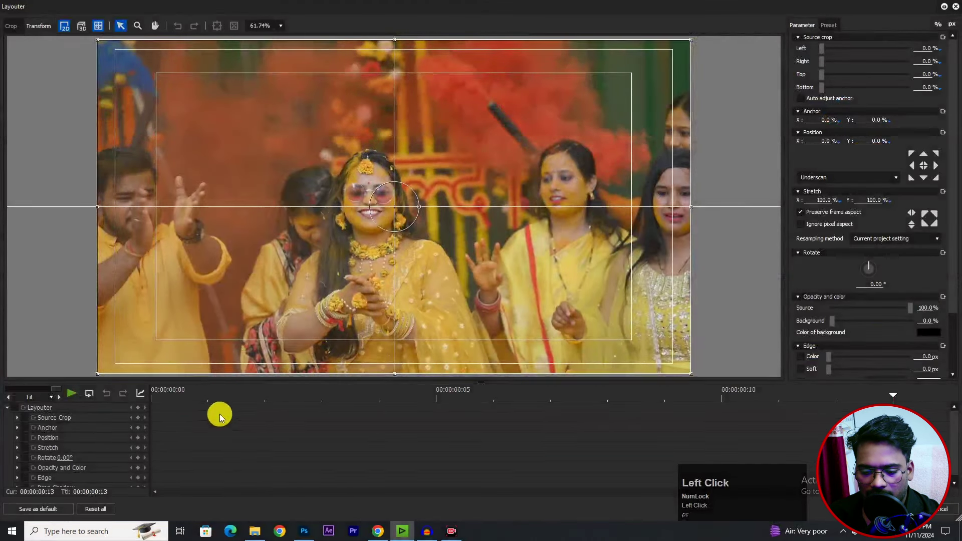
click(14, 411)
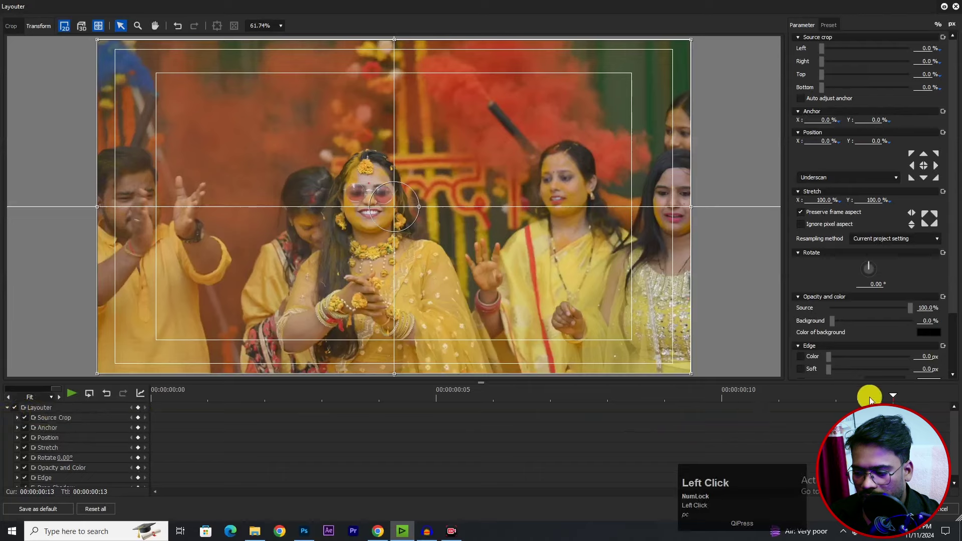
click(891, 394)
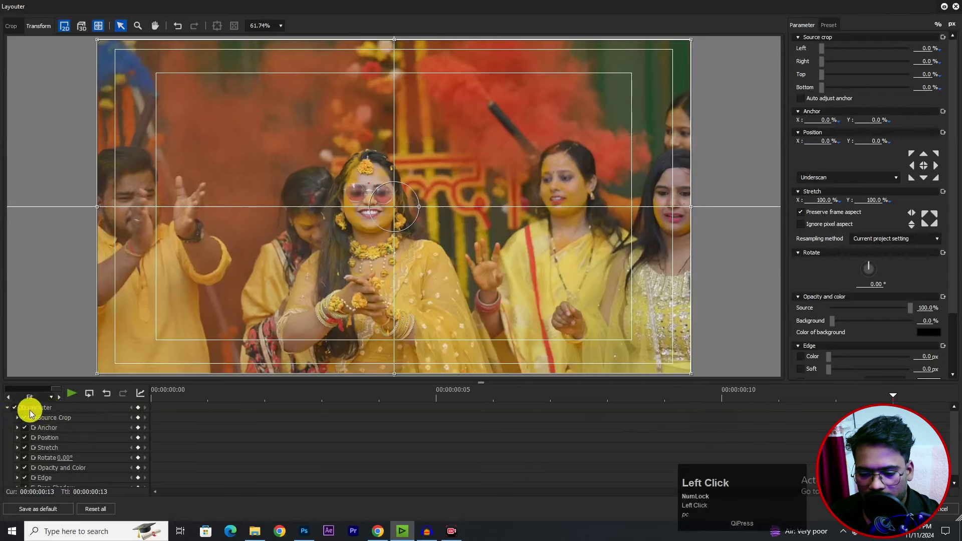
click(14, 410)
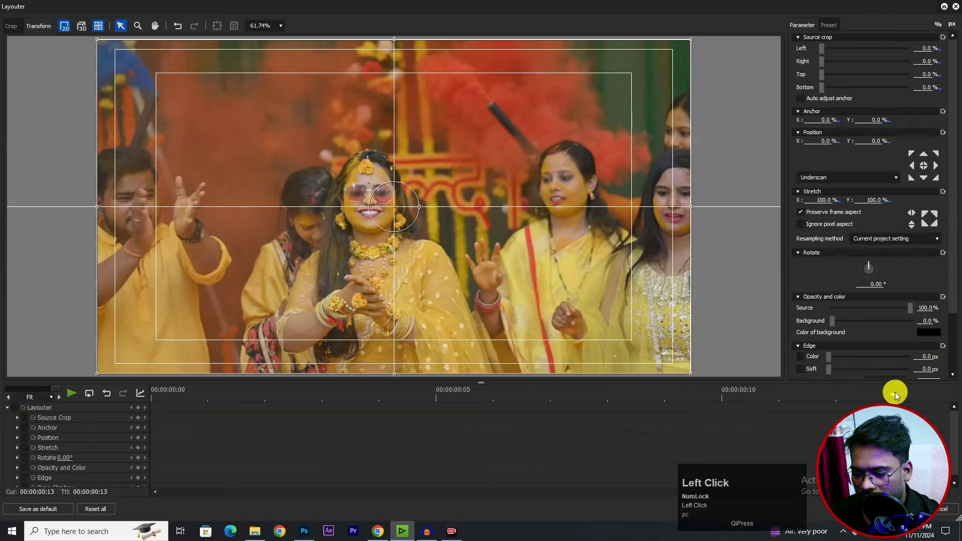
click(902, 509)
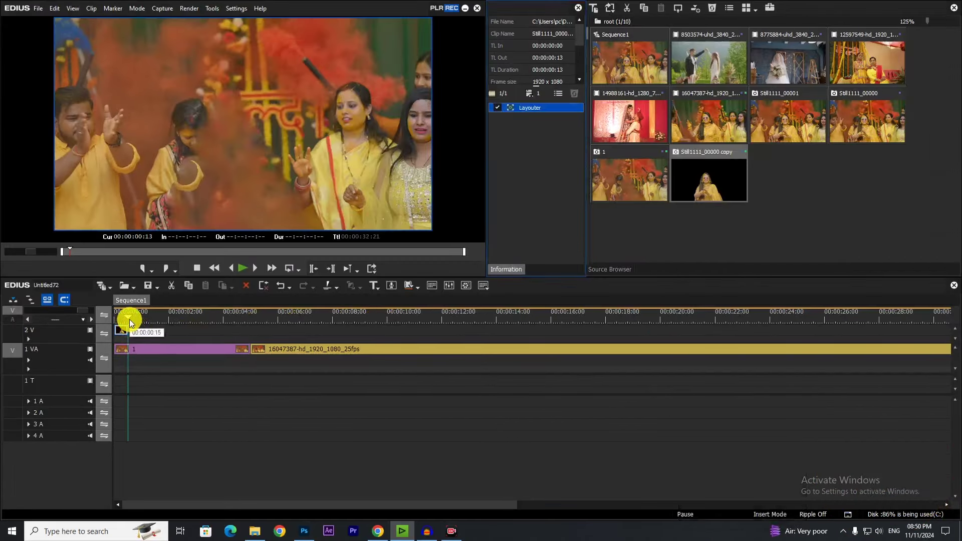
- Open the cutout's Layouter, enable animation for all its parameters, and add keyframes for them at 00:00:00:13
key(Left)
click(130, 315)
key(Left)
click(121, 332)
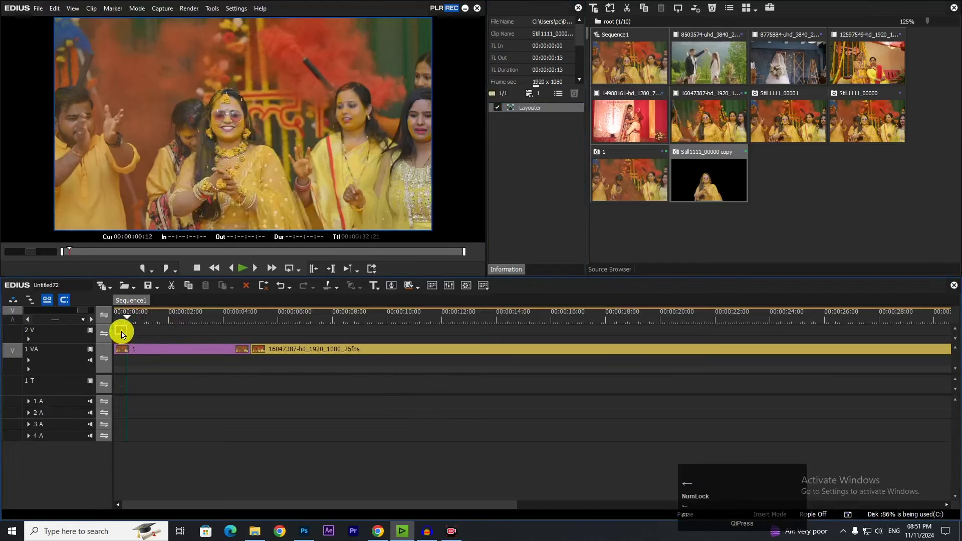
click(449, 194)
double_click(517, 109)
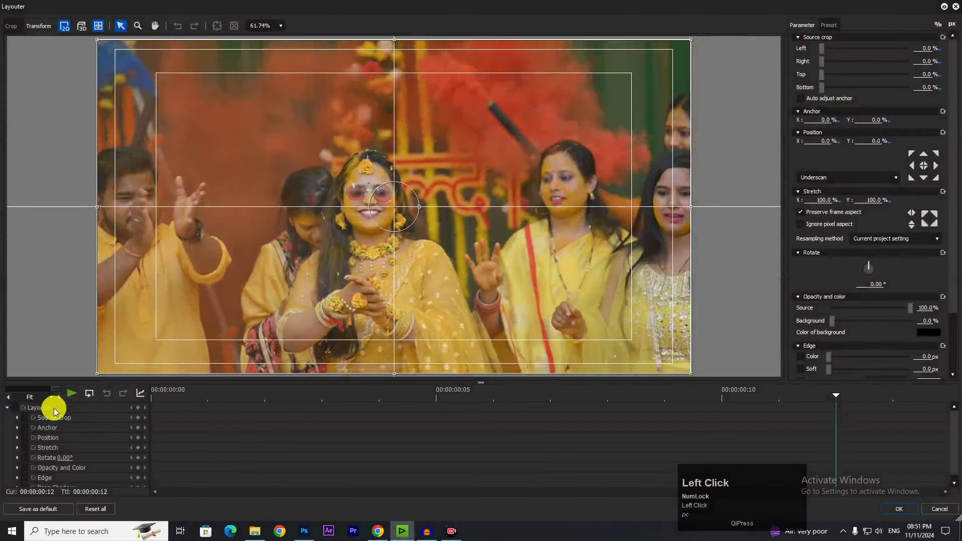
click(15, 407)
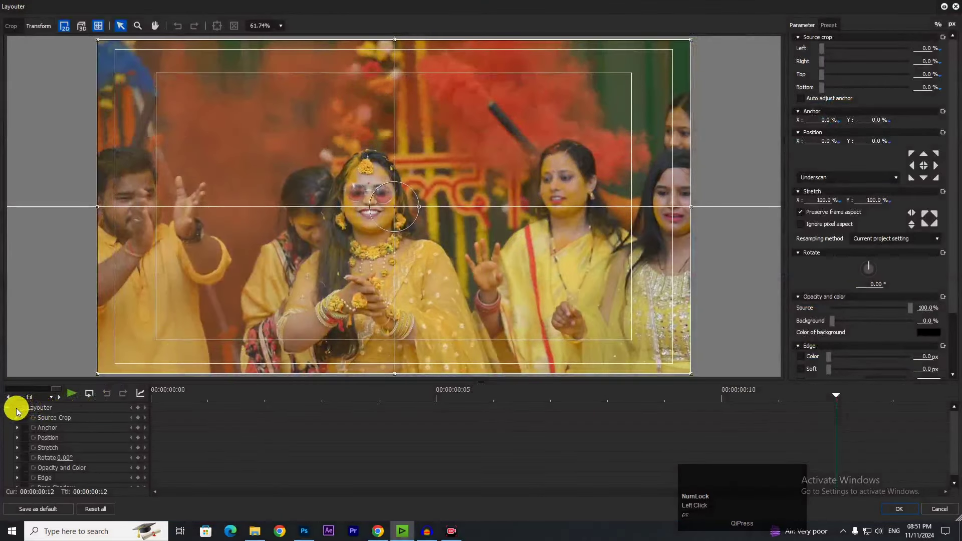
drag(838, 394, 885, 395)
click(138, 407)
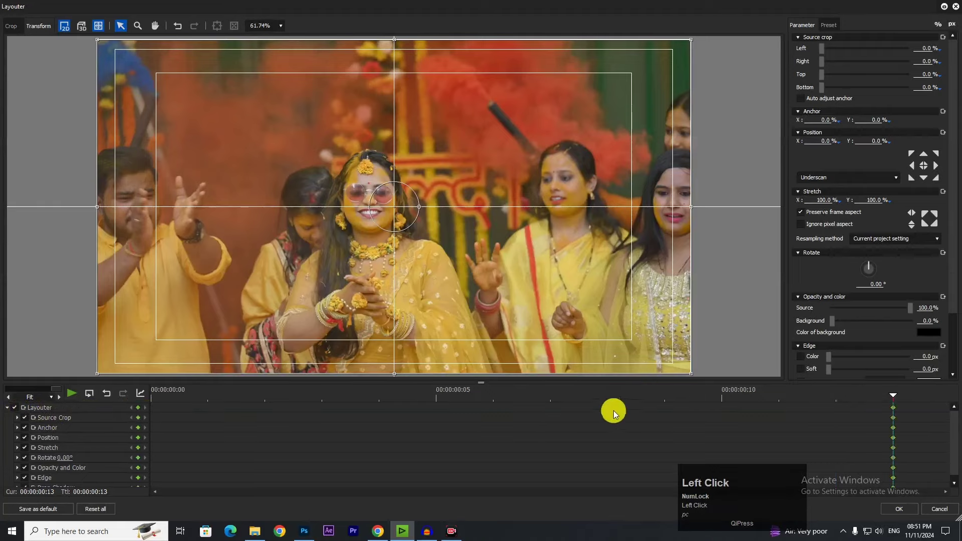
- At 00:00:00:00 in the Layouter, move the cutout horizontally to the left, to a Position X of about -70.5%
click(59, 396)
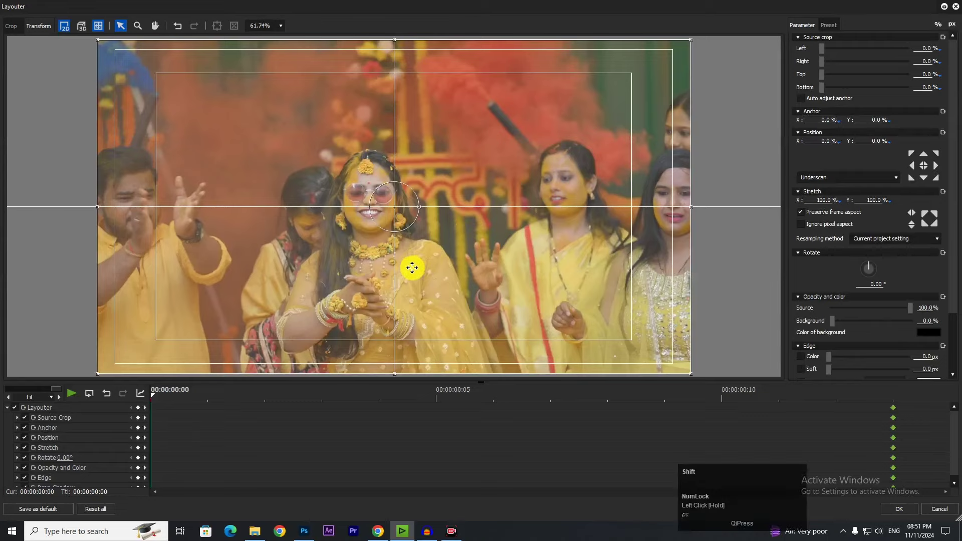
drag(410, 266, 91, 306)
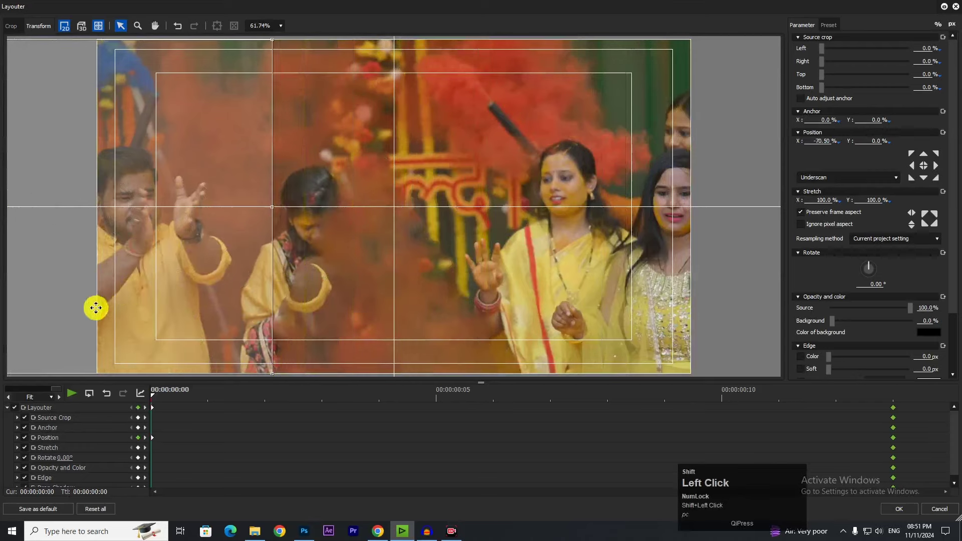
key(ctrl+1)
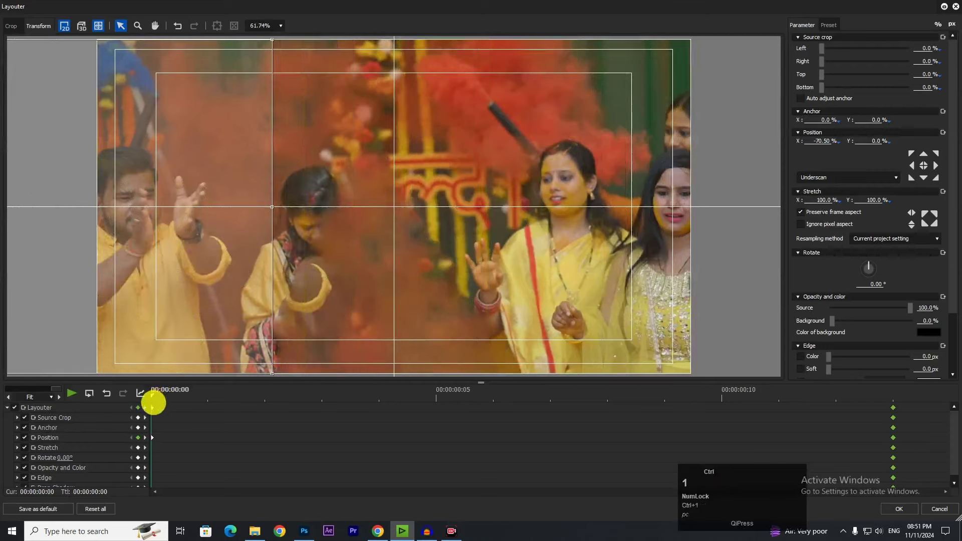
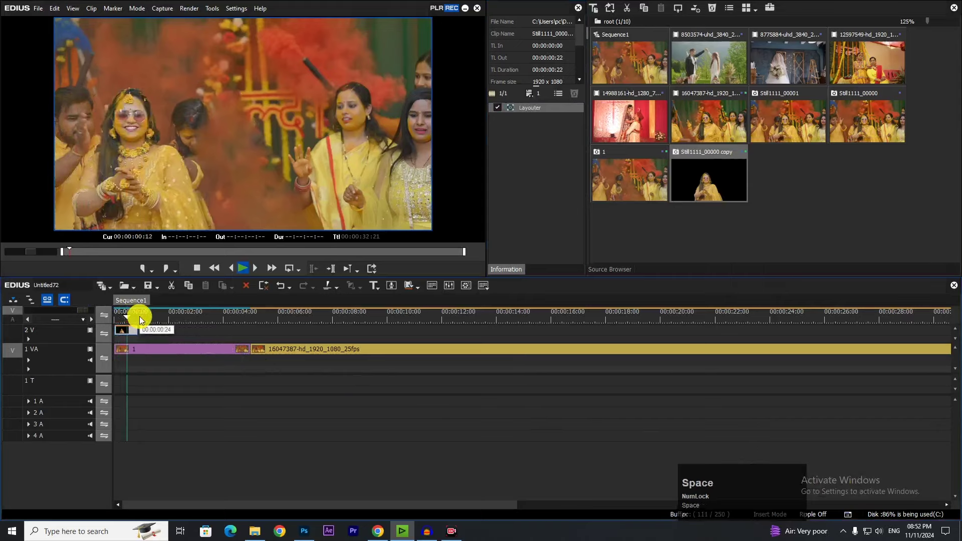
- Cut background still 1 at 00:00:00:22, delete the remainder, and bring the wedding clip directly up against it
drag(145, 316, 138, 319)
click(146, 351)
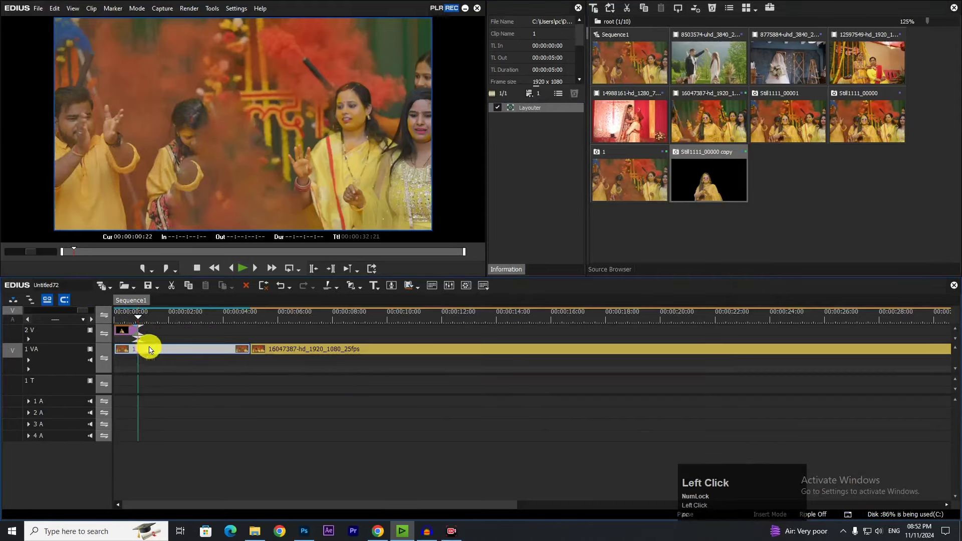
click(246, 286)
drag(287, 359, 150, 352)
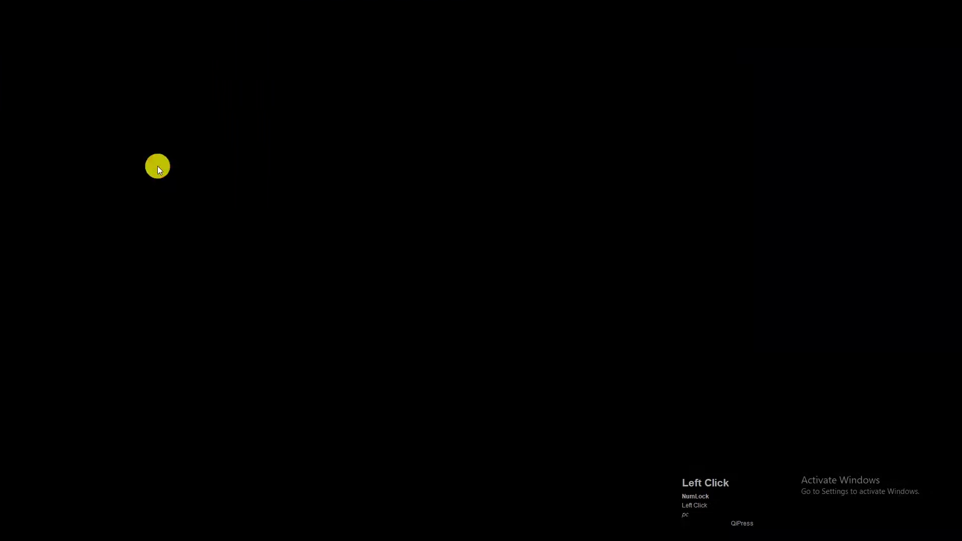
key(space)
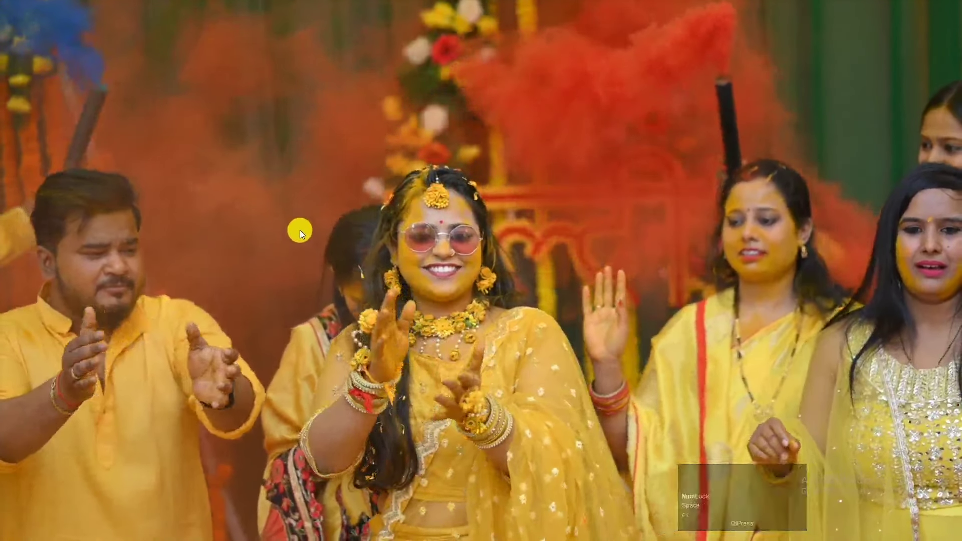
click(300, 231)
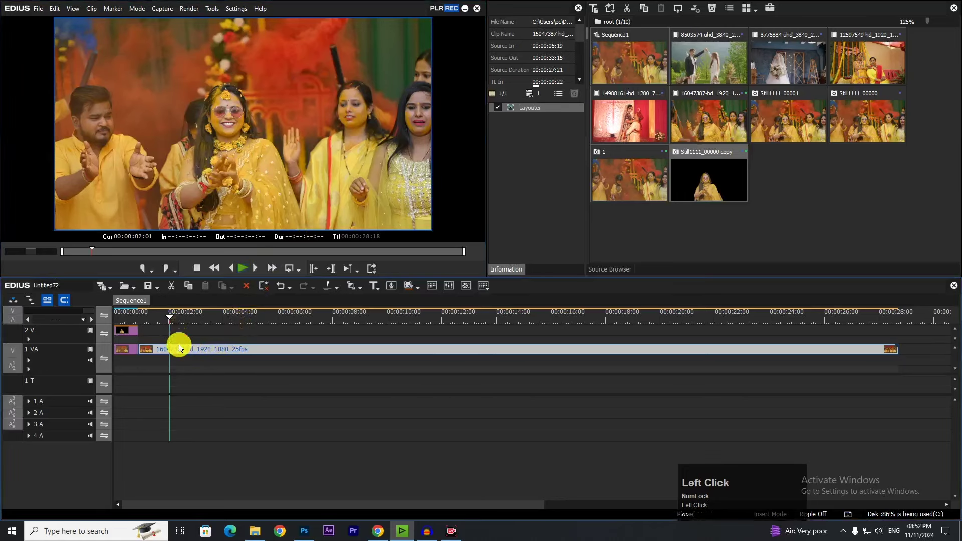
- Set the wedding clip's playback speed to 300%, letting its duration on the timeline change
key(alt)
key(alt+e)
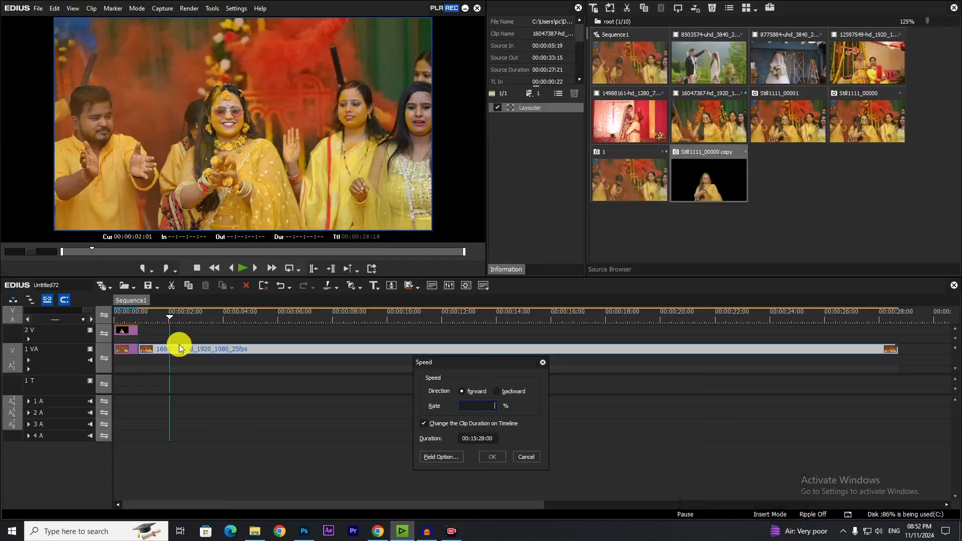
text(00)
key(Return)
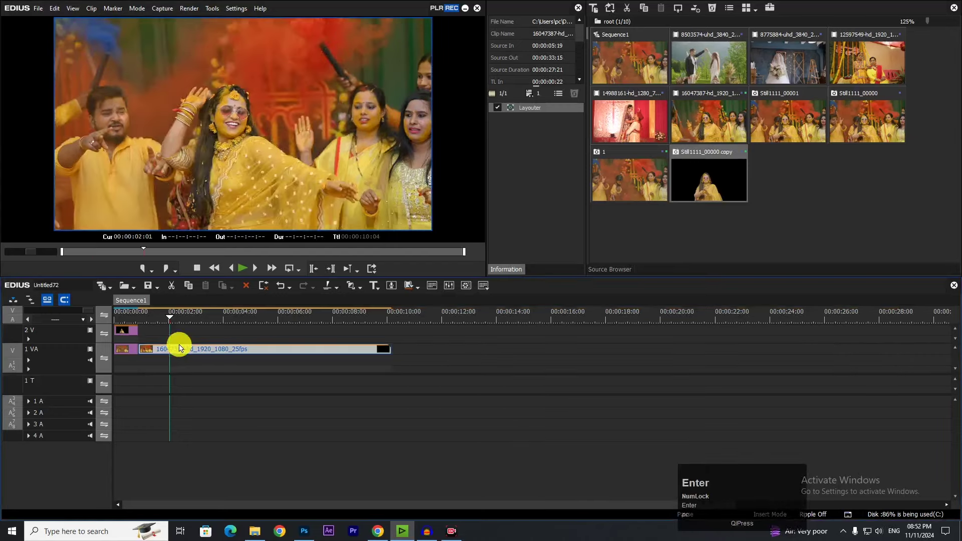
- Split the sped-up wedding clip at 00:00:02:17 and set the speed of its second part back to 100%
key(space)
key(space)
key(c)
click(196, 352)
key(alt+e)
text(100)
key(Return)
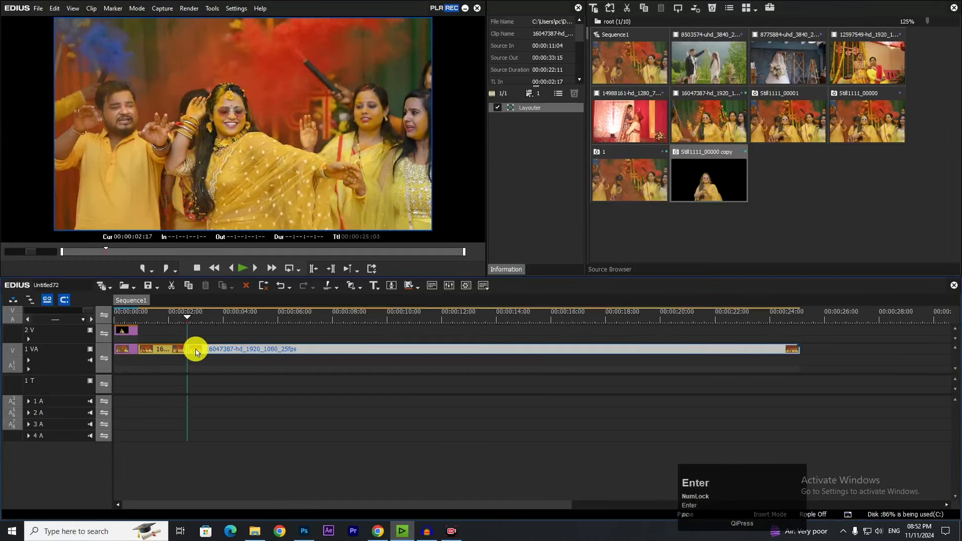
click(137, 313)
key(space)
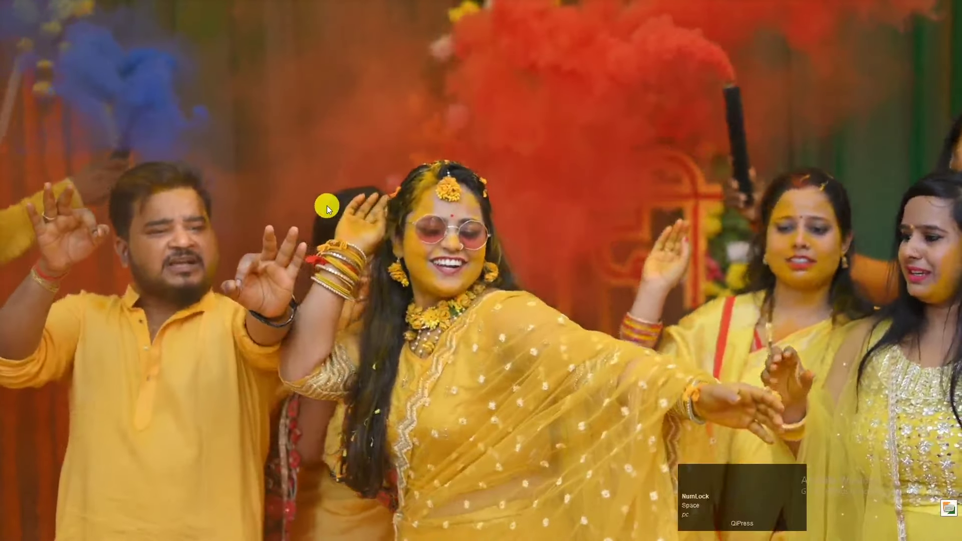
- Cut the wedding clip's 100% speed part at 00:00:05:03 and delete the remainder
click(327, 206)
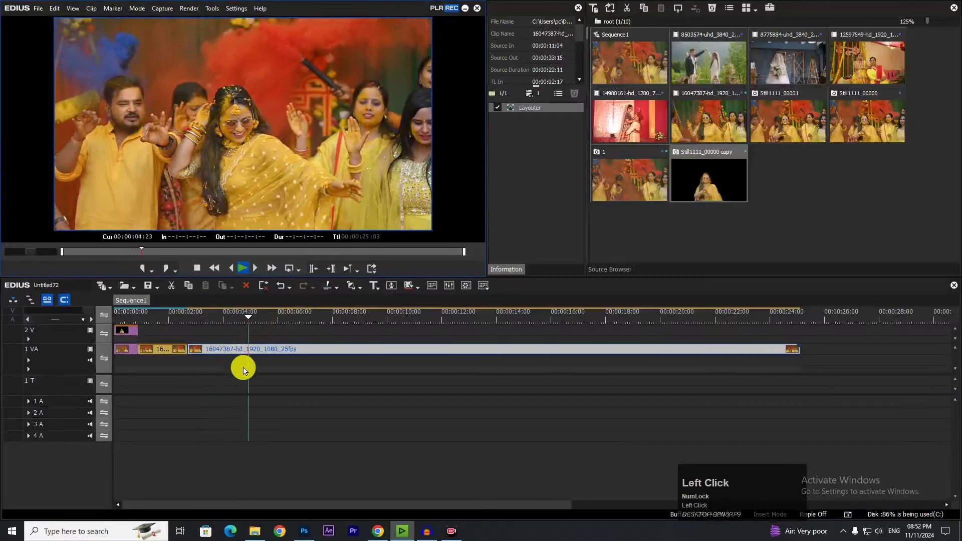
click(250, 351)
key(c)
click(251, 290)
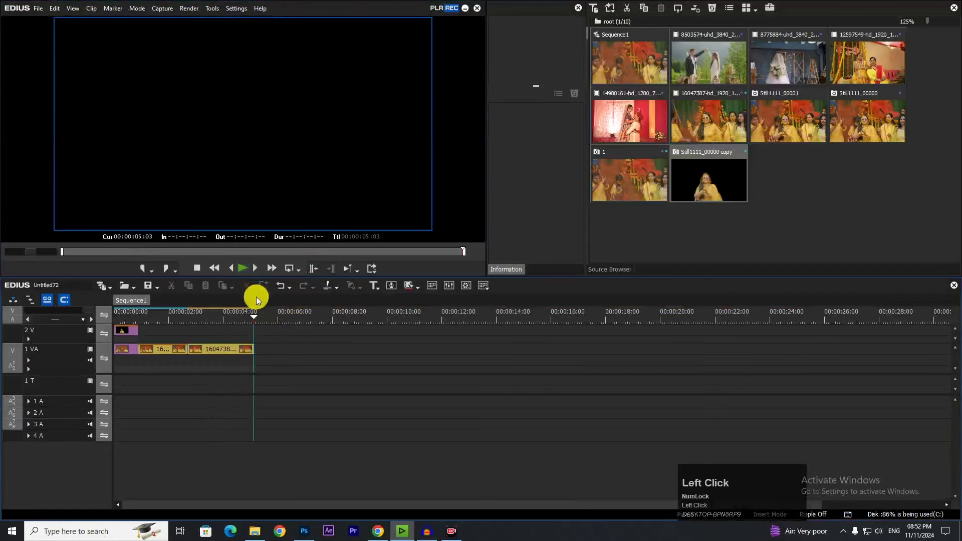
- Add clip 14988161-hd_1280_720_50fps to track 1 VA directly after the previous clip and split it at 00:00:10:12
click(836, 210)
drag(630, 120, 255, 360)
drag(278, 312, 377, 318)
key(space)
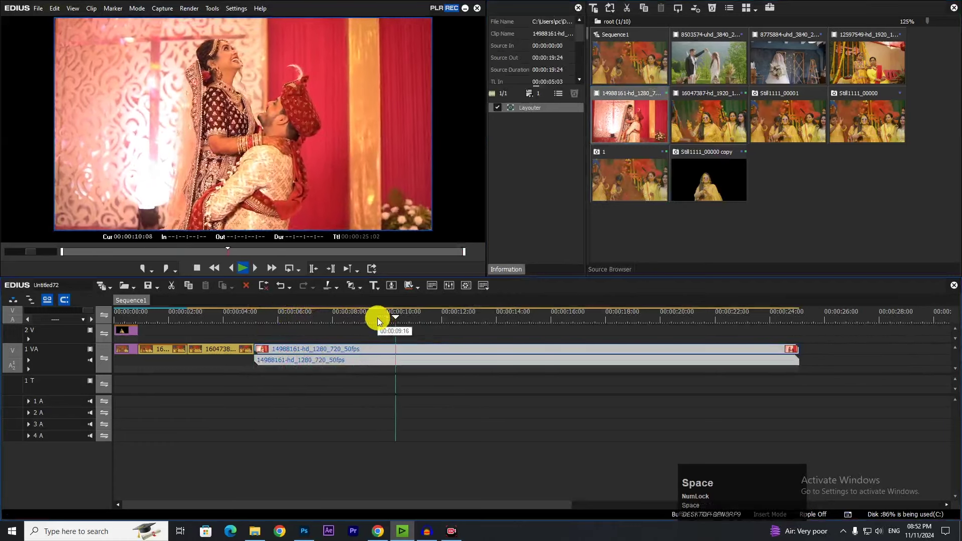
key(c)
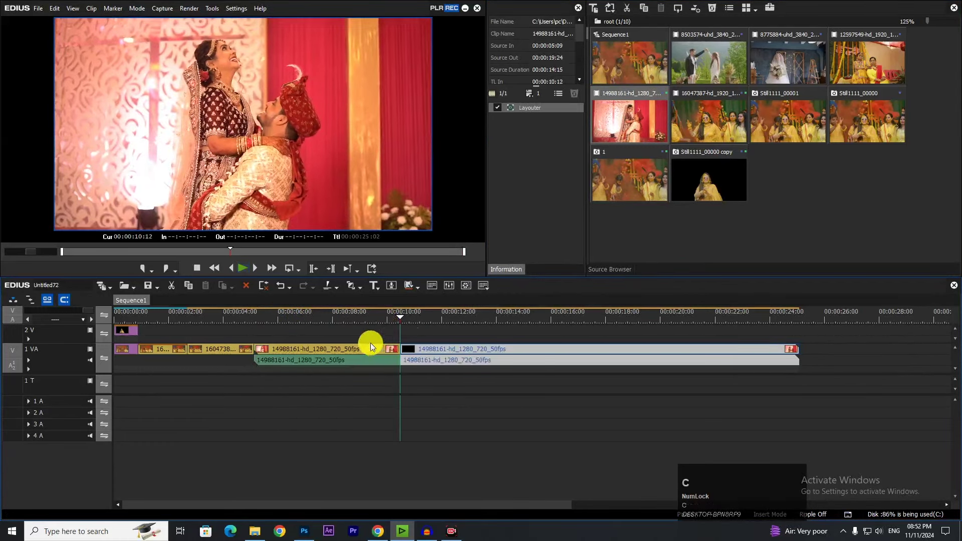
- Delete the first part of the new couple clip and bring the remainder directly up against the preceding clip
click(354, 428)
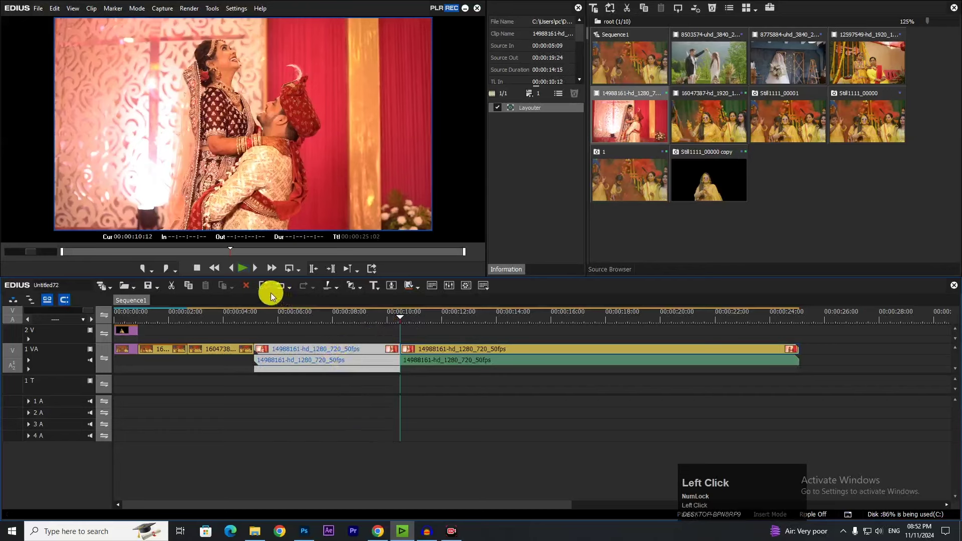
click(246, 286)
drag(445, 351, 281, 354)
- Mute the audio of track 1 VA and capture a still of the couple clip's first frame at 00:00:05:03
click(254, 314)
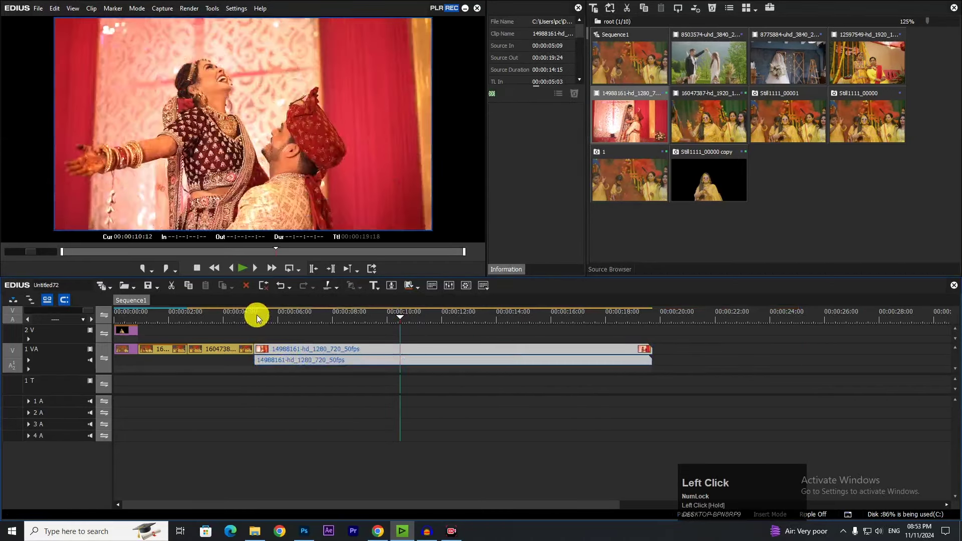
click(90, 358)
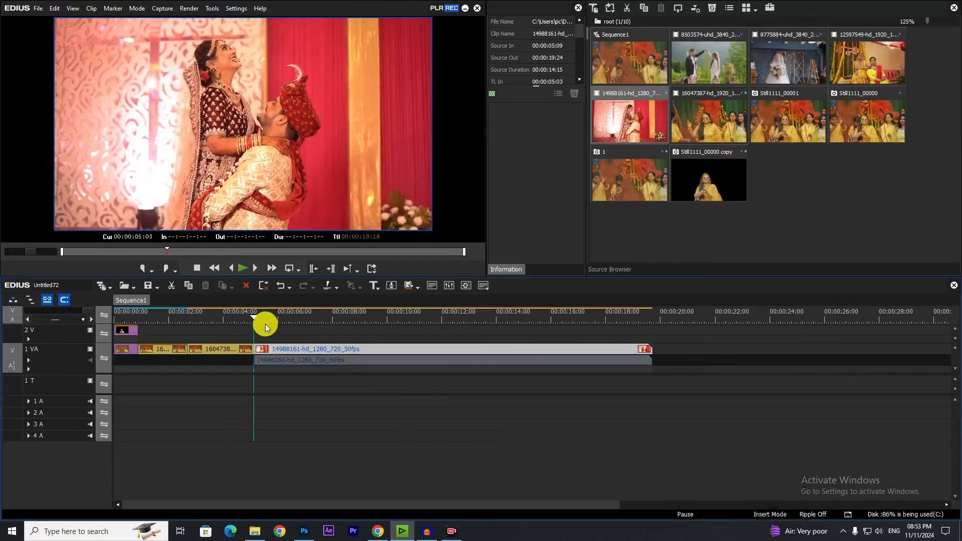
key(ctrl)
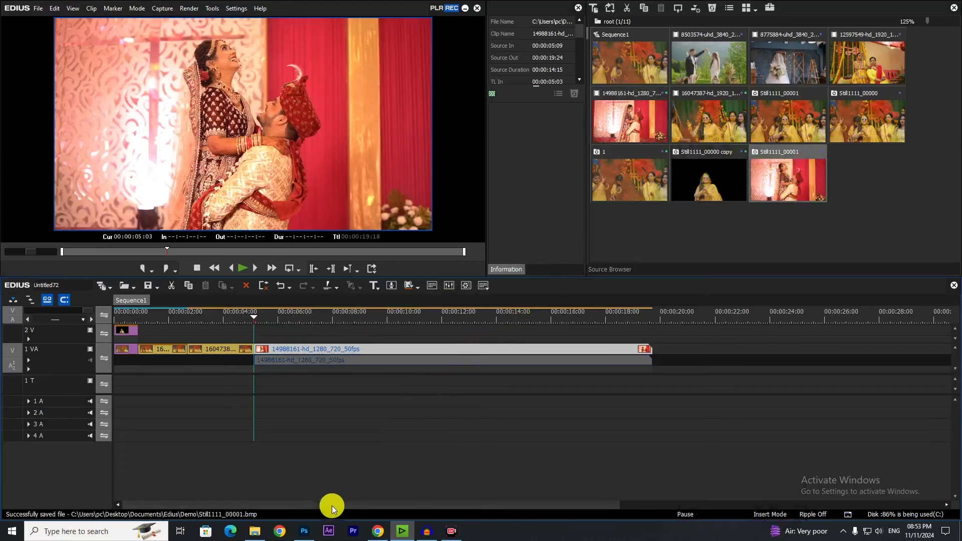
- Switch to Photoshop and open the captured still Still1111_00001.bmp from its folder
click(306, 530)
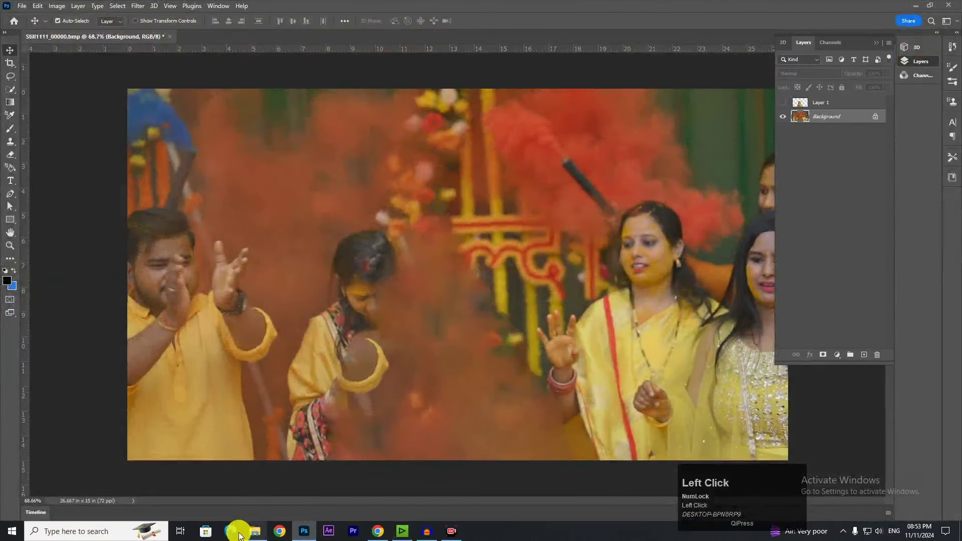
click(245, 533)
drag(517, 334, 295, 34)
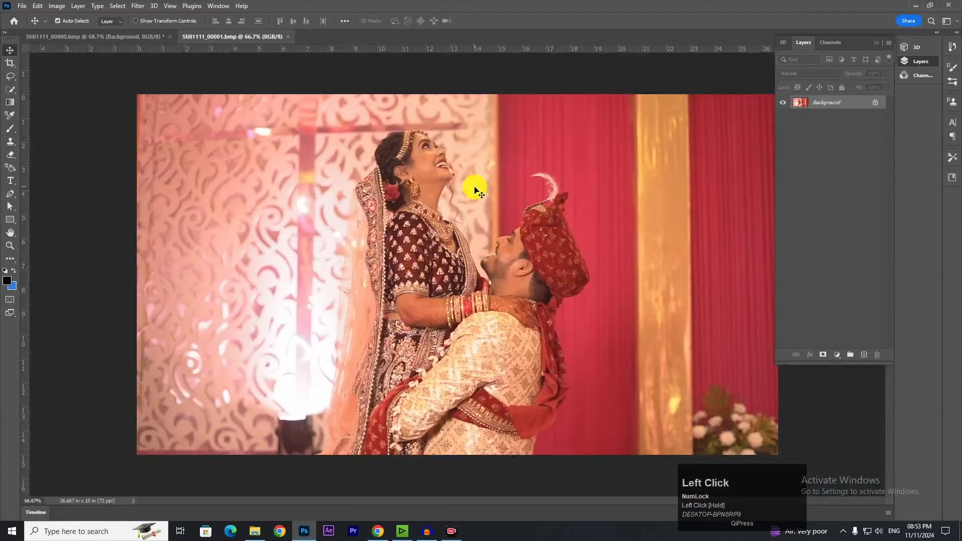
scroll(475, 190, down, 1)
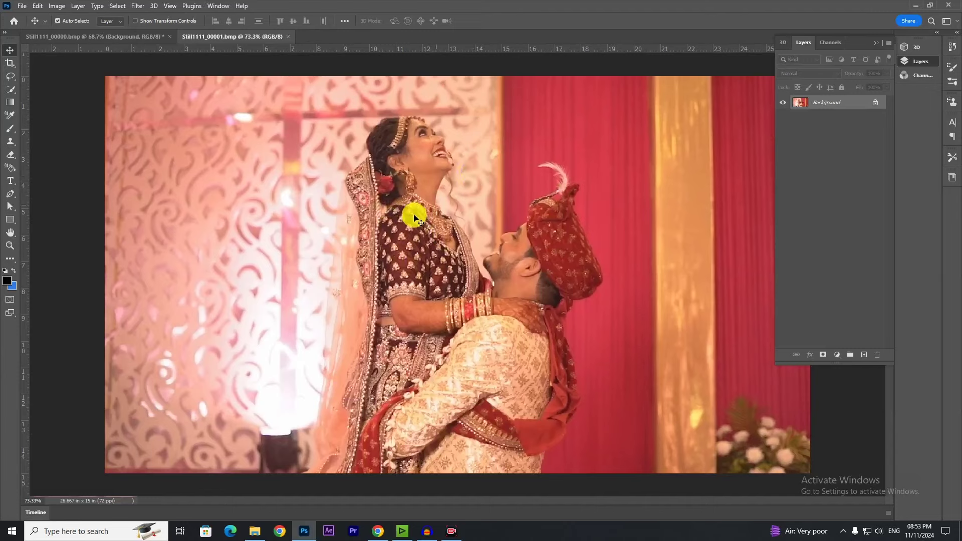
- Select the couple, including the bride's veil, with the Quick Selection tool and enlarge the brush to 30
click(10, 89)
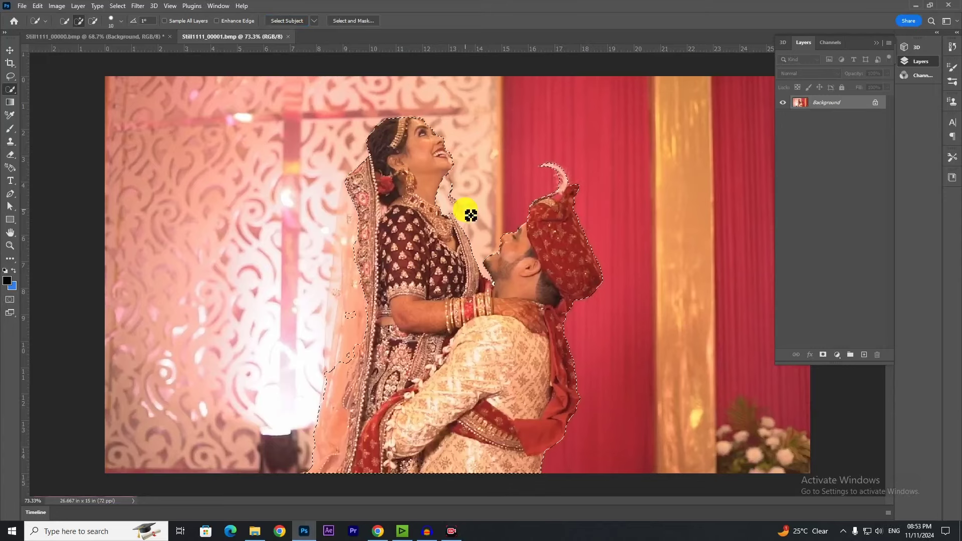
scroll(382, 243, up, 1)
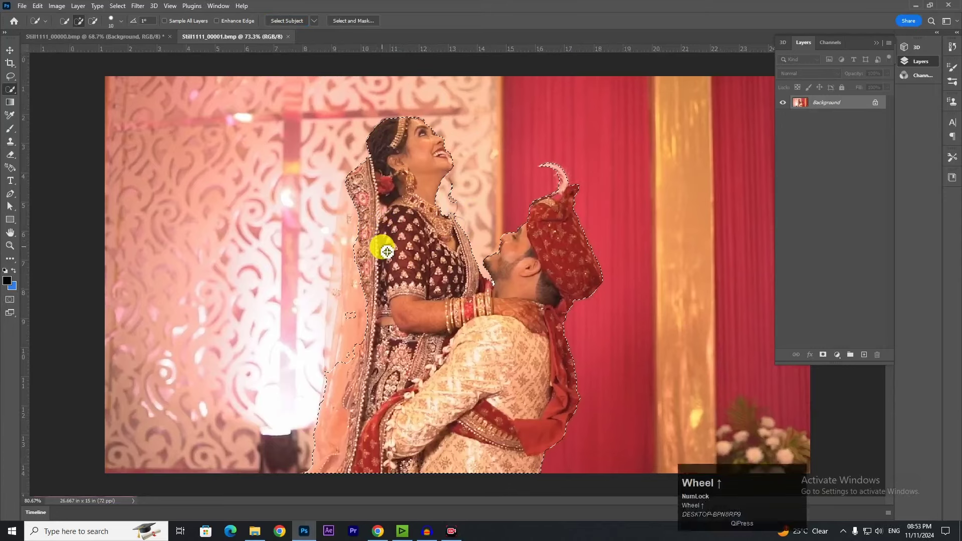
drag(366, 275, 399, 217)
scroll(400, 217, up, 1)
key(bracketright)
key(bracketright)
key(bracketright)
key(bracketright)
click(428, 532)
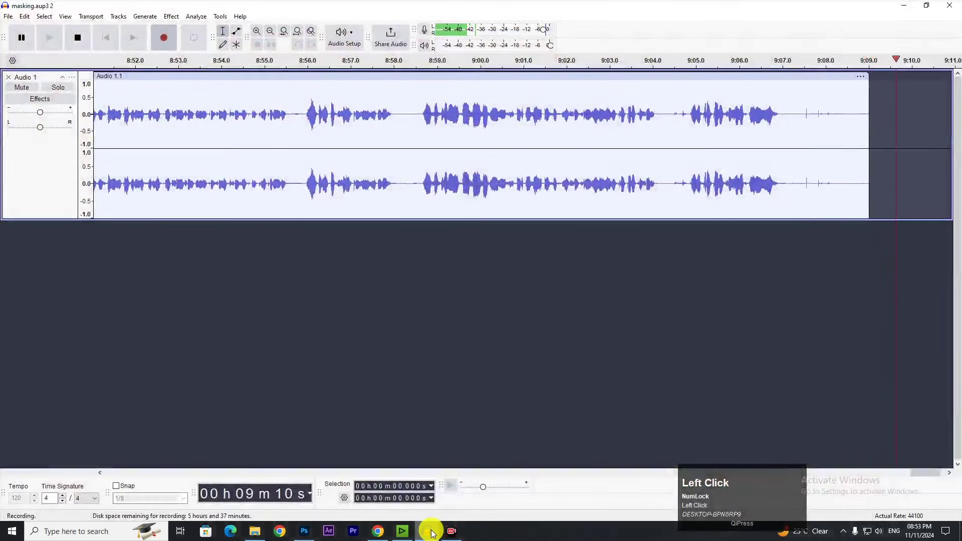
click(431, 532)
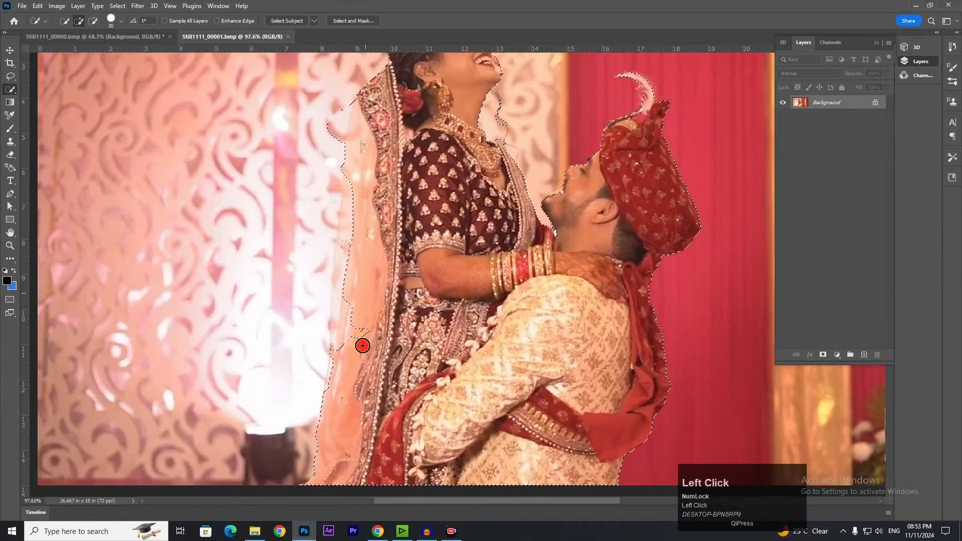
- Subtract the background beside the veil from the selection, and with a brush size of 15 also the area beside the bride's neck
alt+click(330, 144)
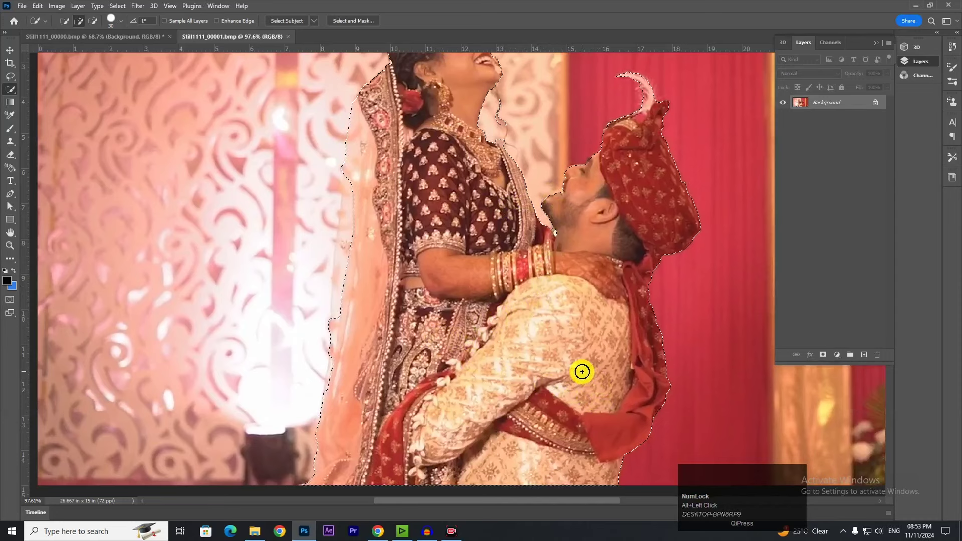
scroll(536, 339, down, 2)
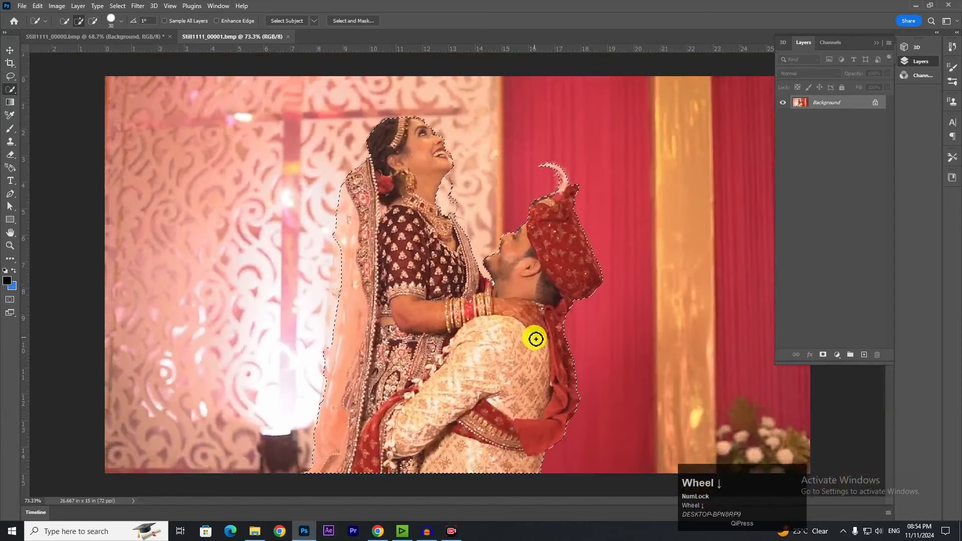
scroll(487, 196, up, 4)
key(bracketleft)
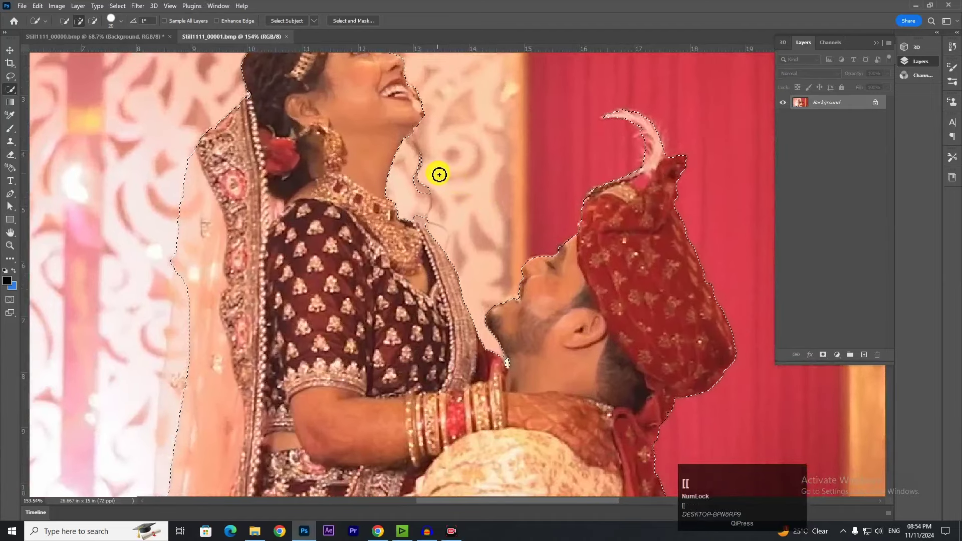
scroll(436, 170, up, 2)
key(bracketleft)
alt+click(412, 181)
mouse_move(412, 182)
mouse_down()
mouse_move(428, 232)
mouse_move(430, 214)
mouse_up()
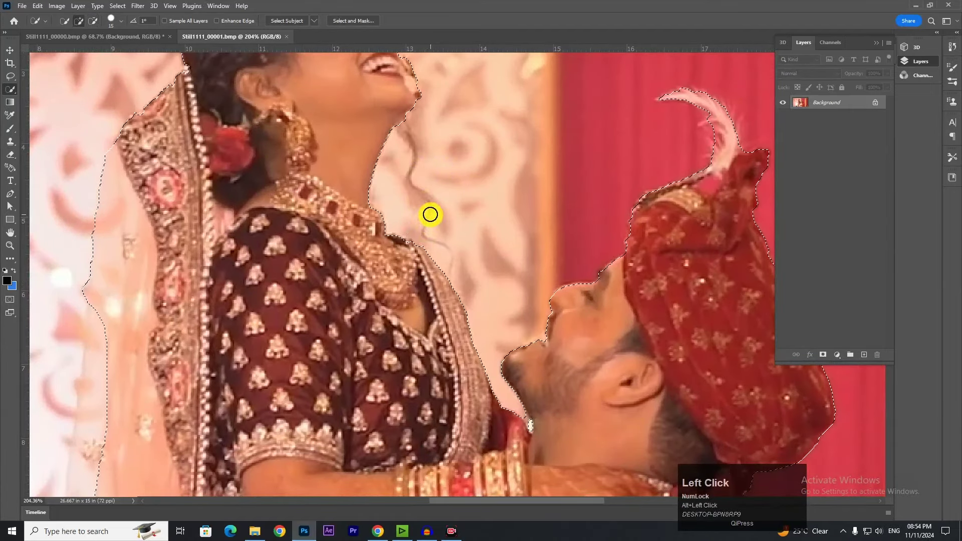
scroll(429, 214, down, 4)
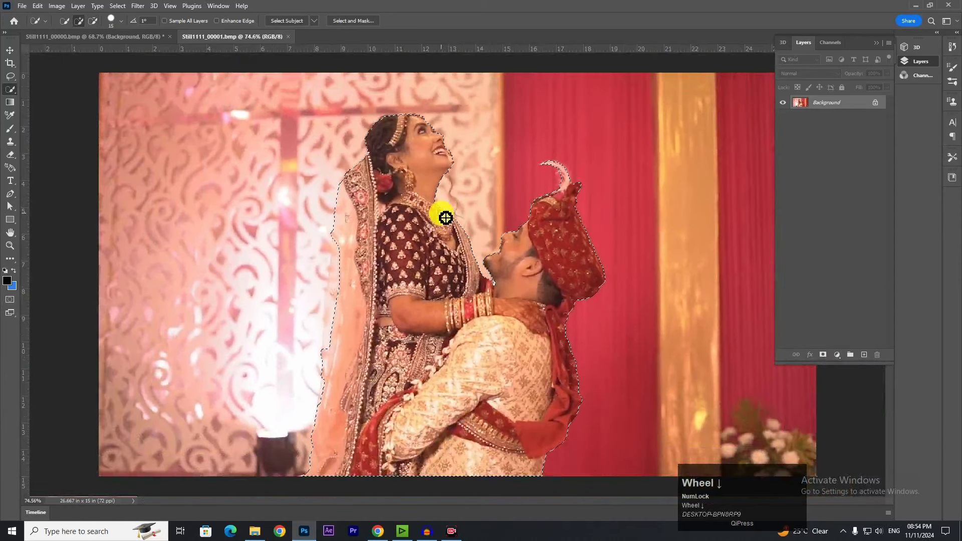
- Copy the selected couple to a new layer and hide the Background layer
key(ctrl+j)
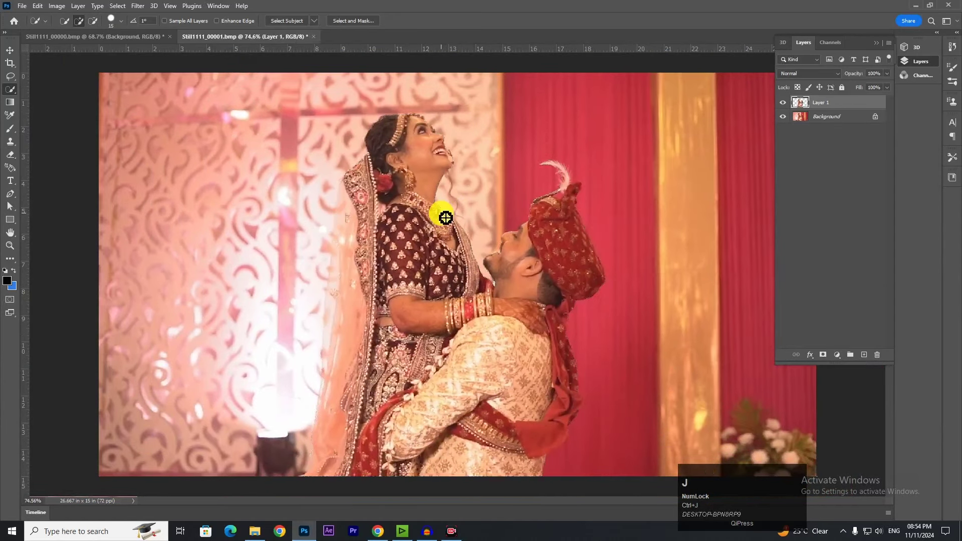
click(783, 116)
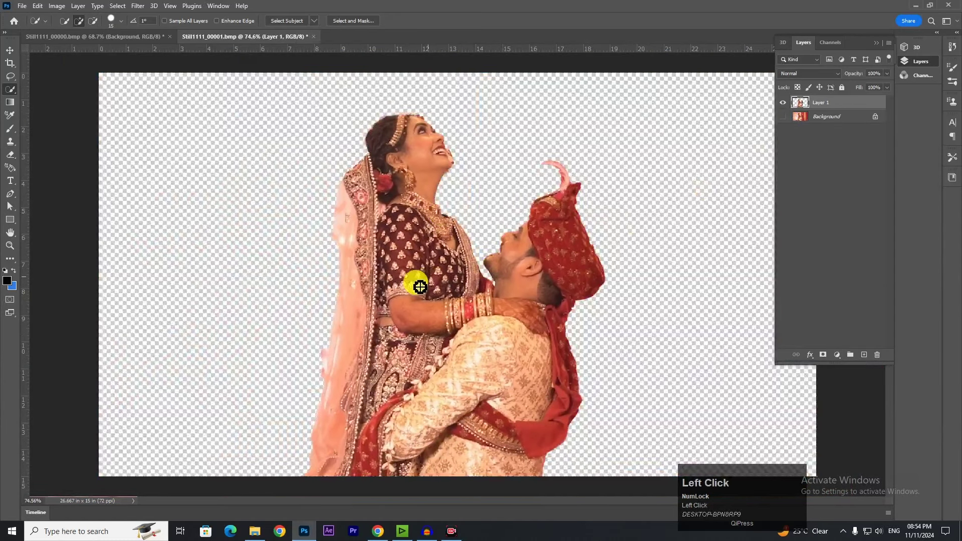
key(v)
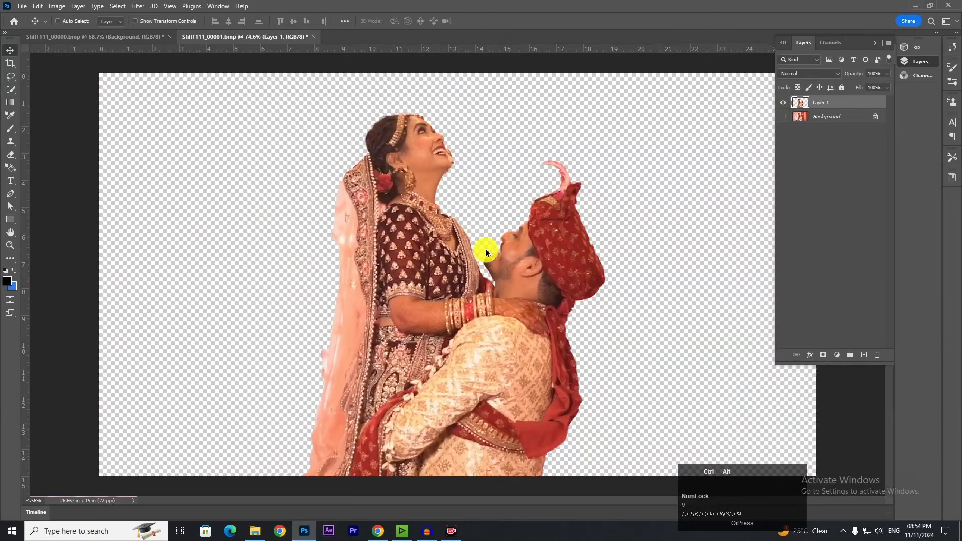
- Save a copy of the transparent couple cutout in the Demo folder as a PNG named 2, with large file size
key(ctrl+alt+s)
click(351, 359)
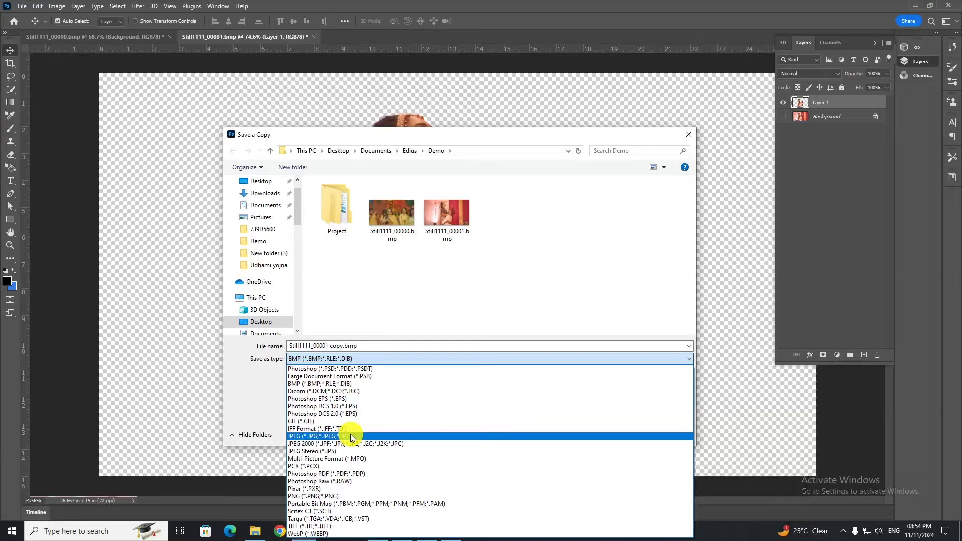
click(313, 496)
click(396, 346)
text(2)
key(Return)
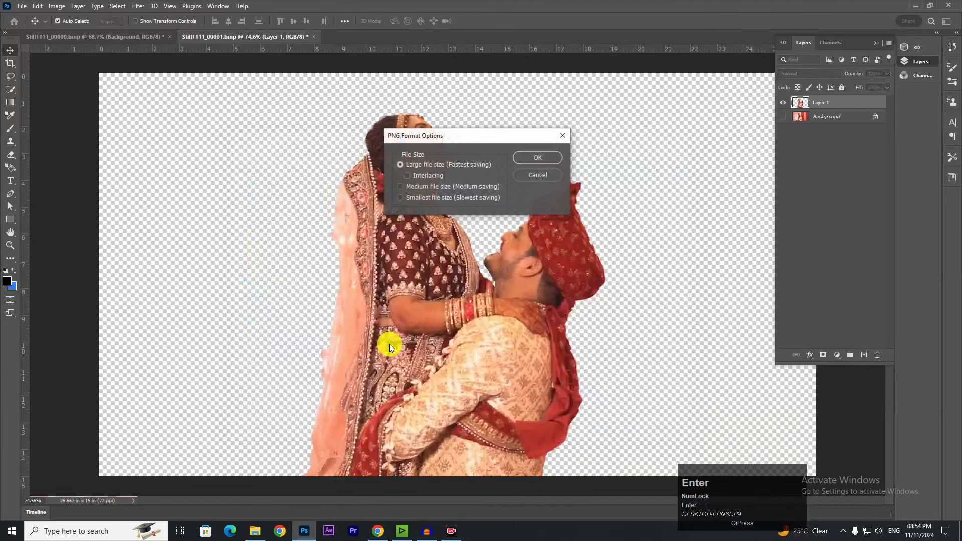
key(Return)
- Hide the couple's cutout layer and show the Background layer again
click(785, 104)
click(784, 117)
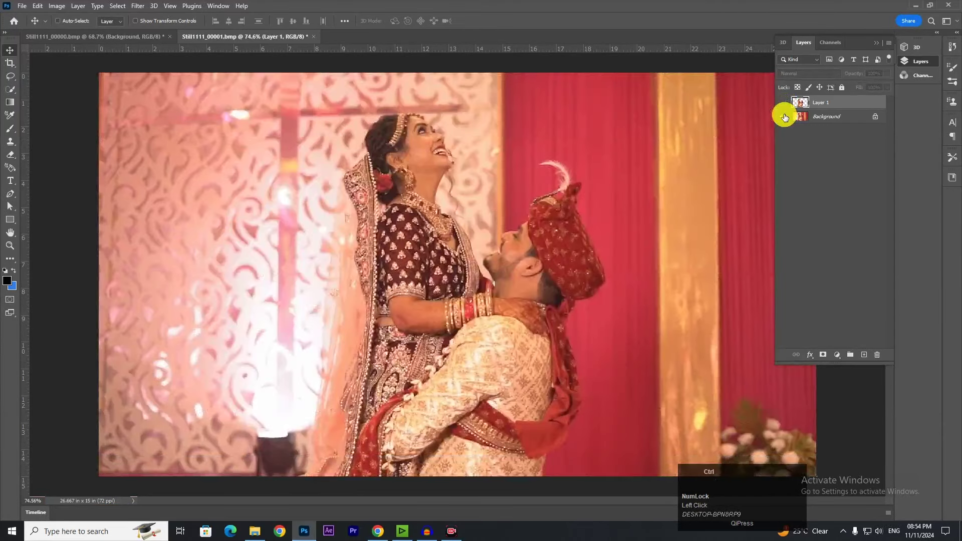
drag(341, 114, 558, 387)
right_click(618, 160)
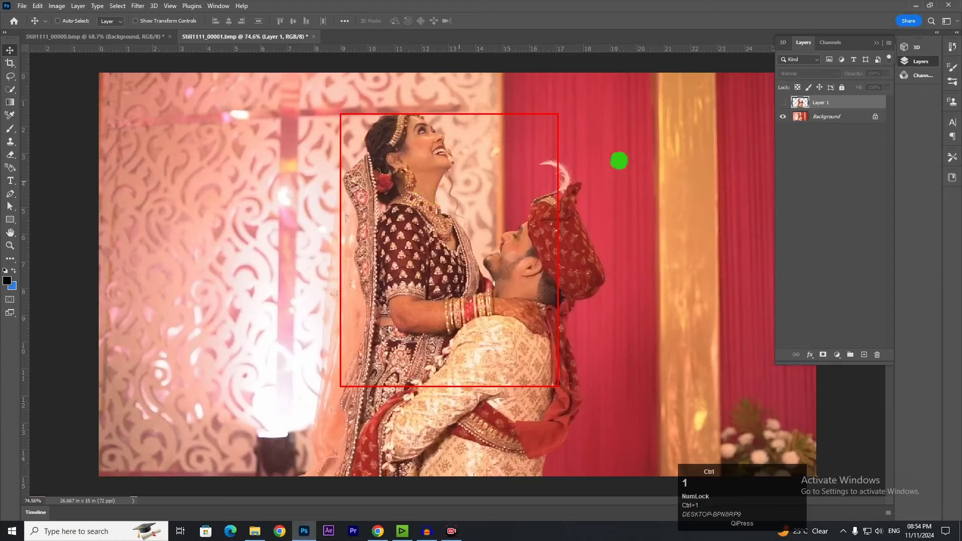
- Switch to EDIUS, import 2.png from the Demo folder, and place it on track 2 V at 00:00:04:20
click(403, 530)
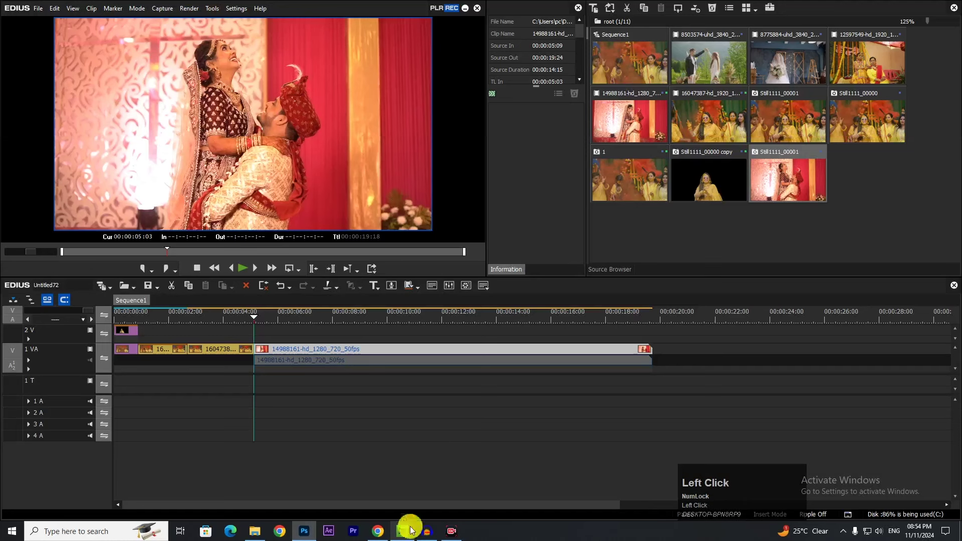
drag(254, 314, 244, 318)
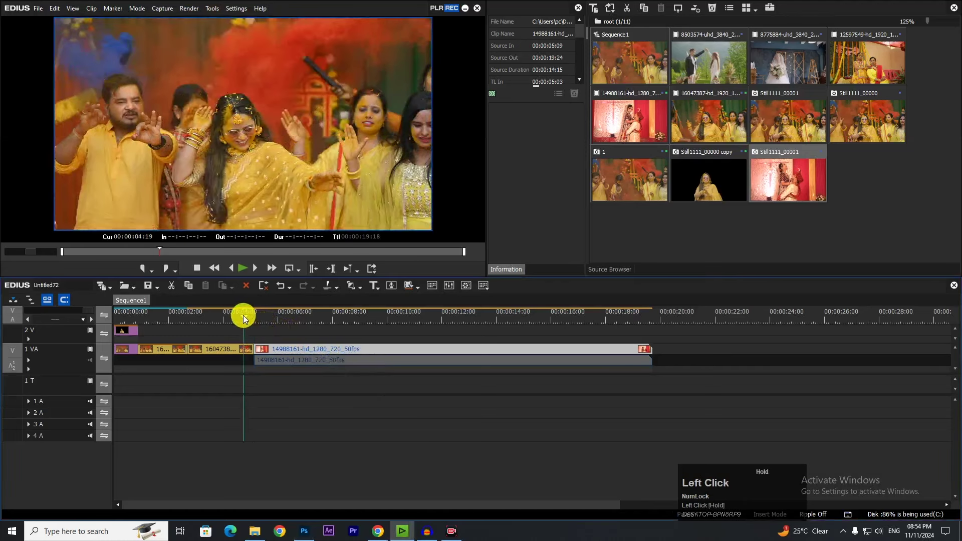
drag(244, 319, 245, 317)
double_click(852, 199)
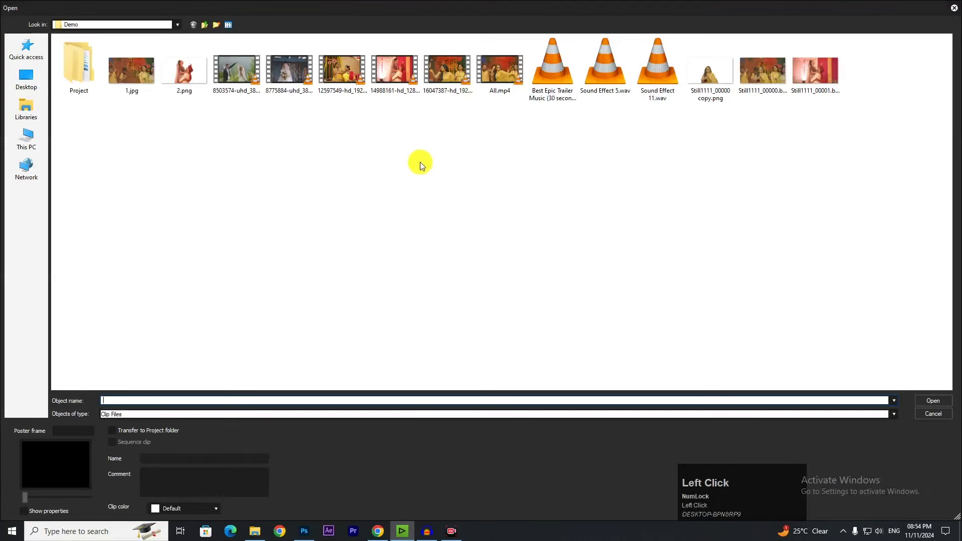
double_click(198, 90)
drag(867, 178, 246, 324)
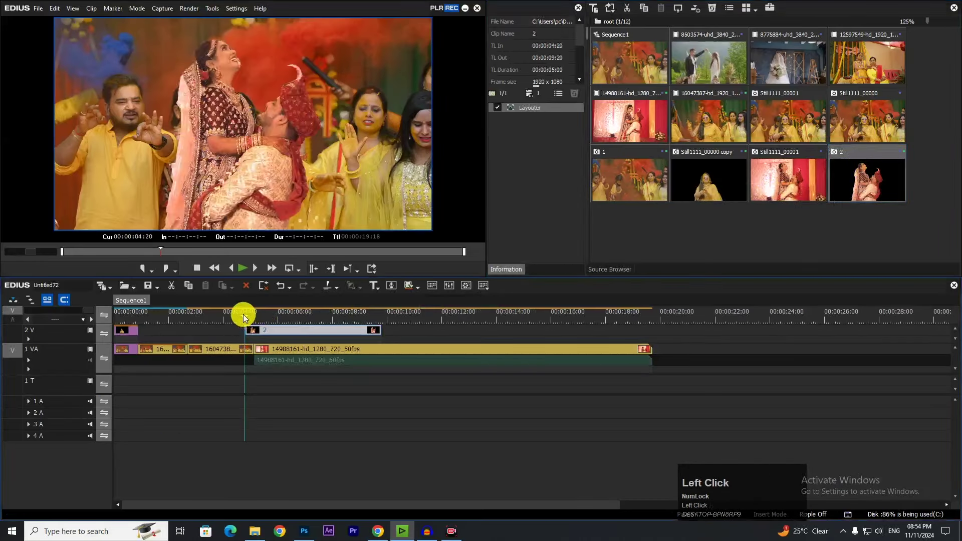
- Move the couple's cutout on track 2 V so that it starts at 00:00:04:16
scroll(239, 327, down, 2)
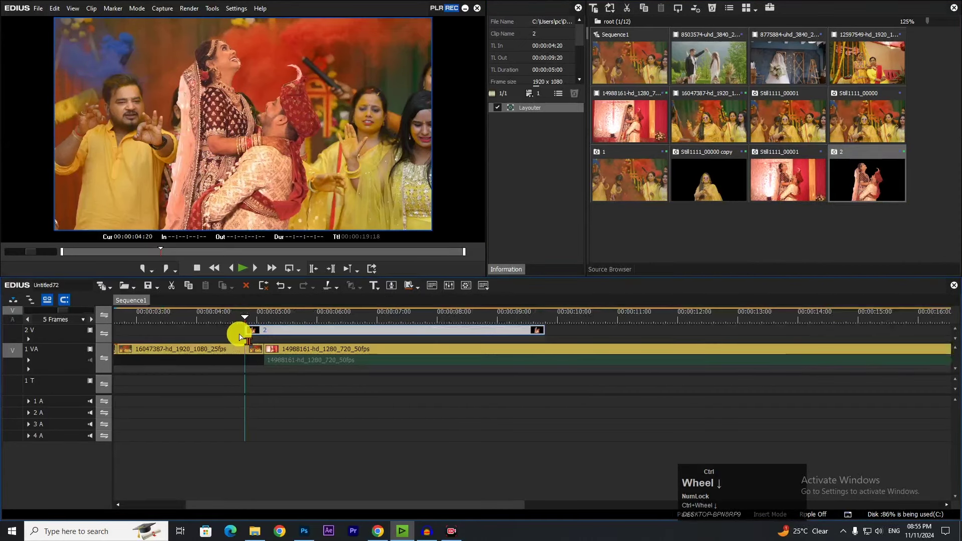
click(235, 317)
mouse_move(256, 333)
mouse_down()
mouse_move(247, 328)
mouse_move(263, 320)
mouse_up()
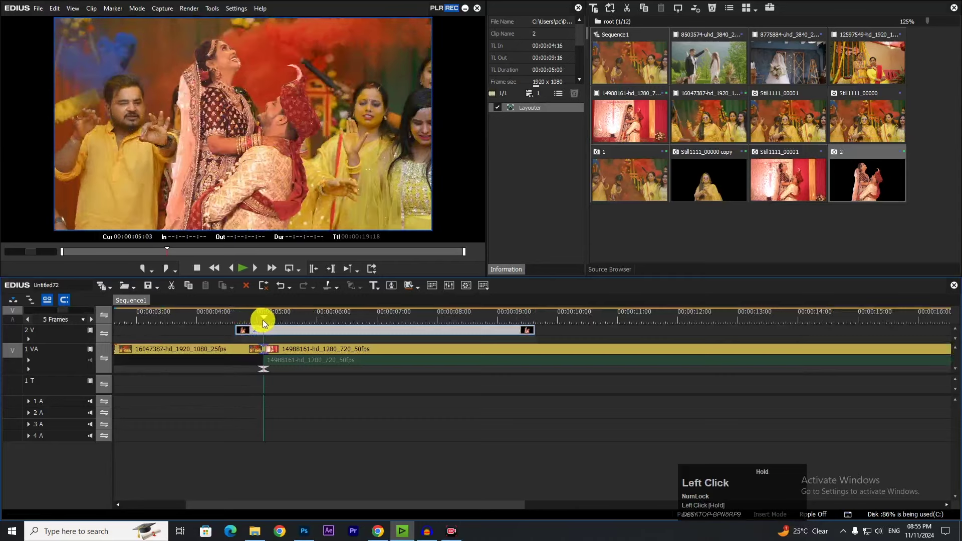
- Cut the couple's cutout on track 2 V at 00:00:05:03 and delete the part after the cut
click(274, 348)
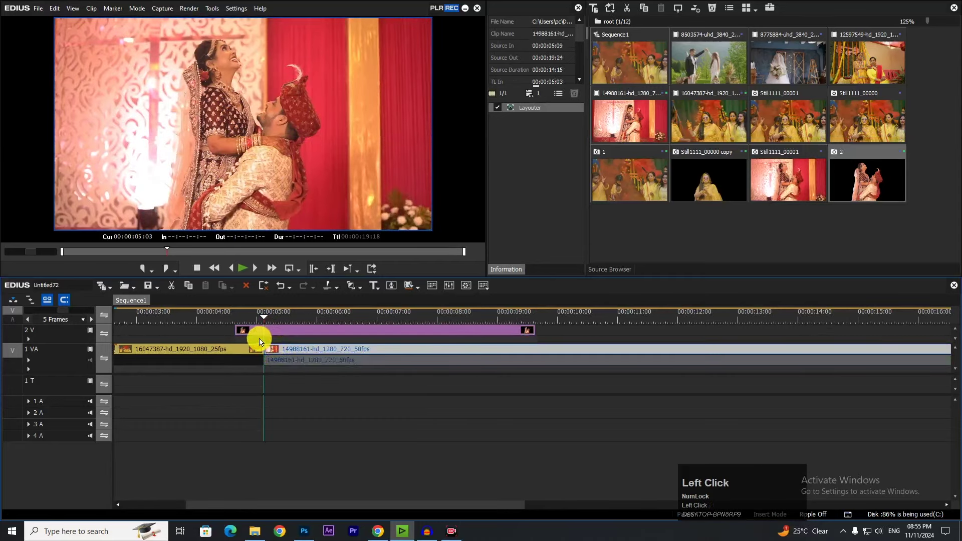
click(273, 329)
key(c)
click(290, 332)
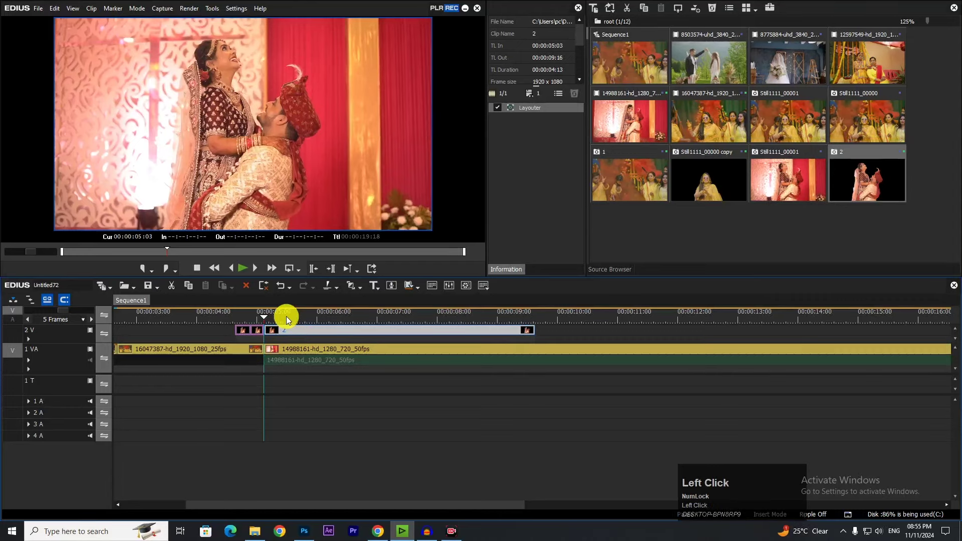
click(246, 285)
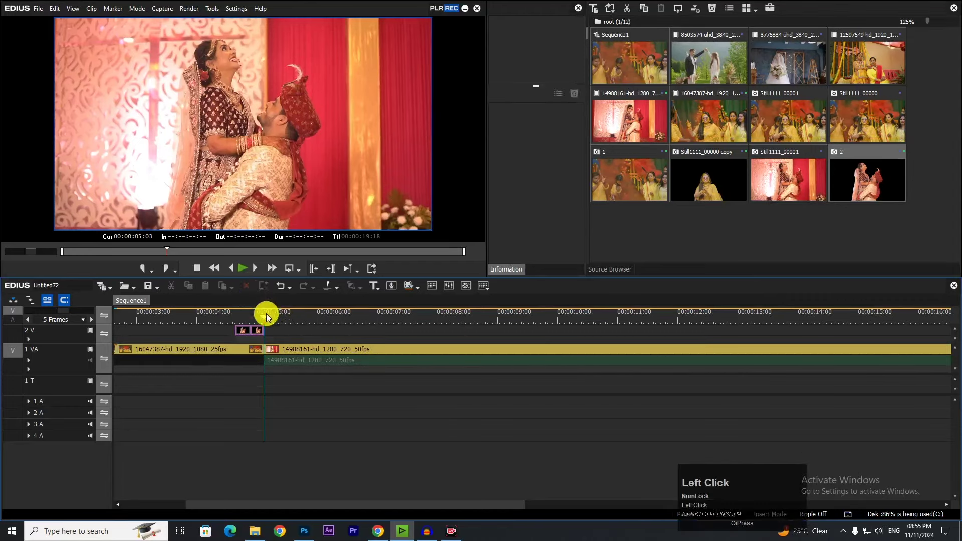
- In the cutout's Layouter, keyframe all parameters at the clip's end and shift the couple vertically away from their final position at 00:00:00:00
click(252, 332)
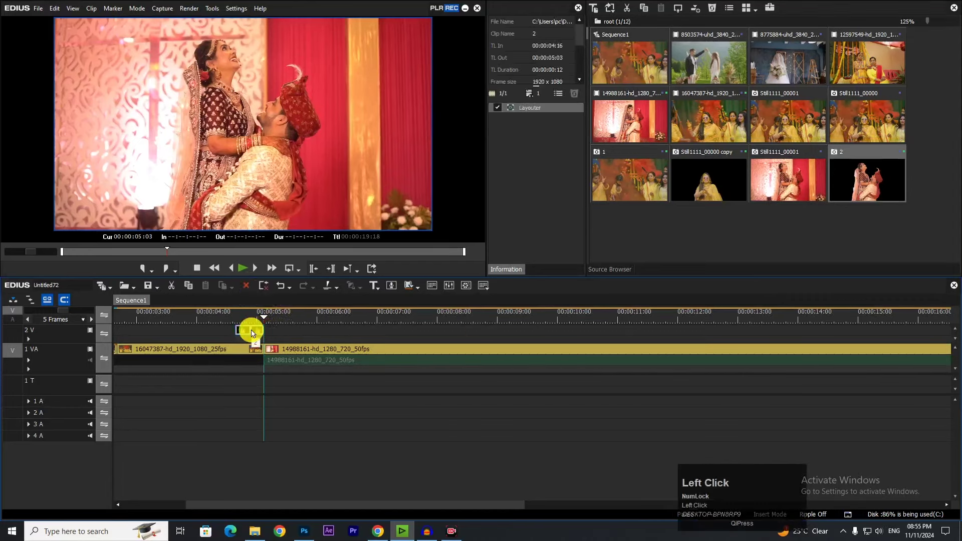
double_click(518, 107)
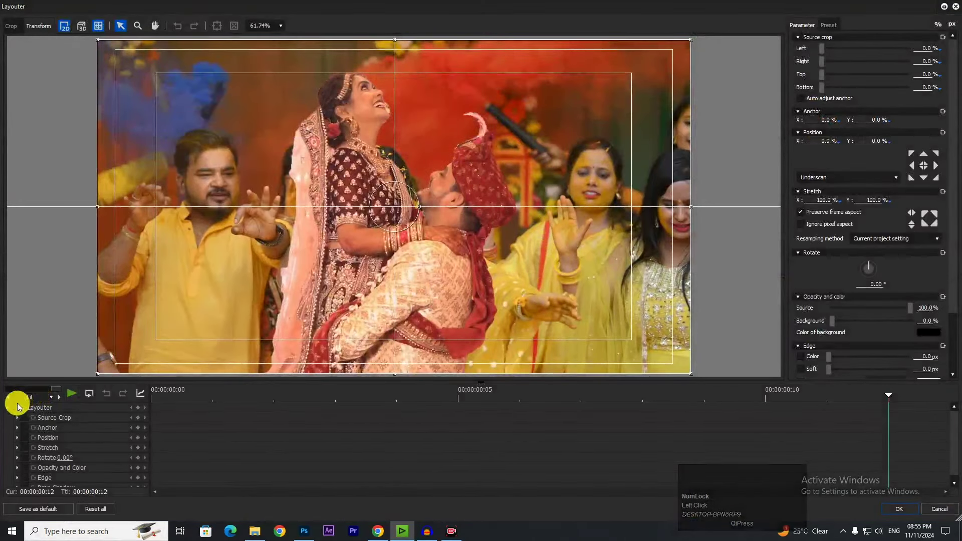
click(17, 407)
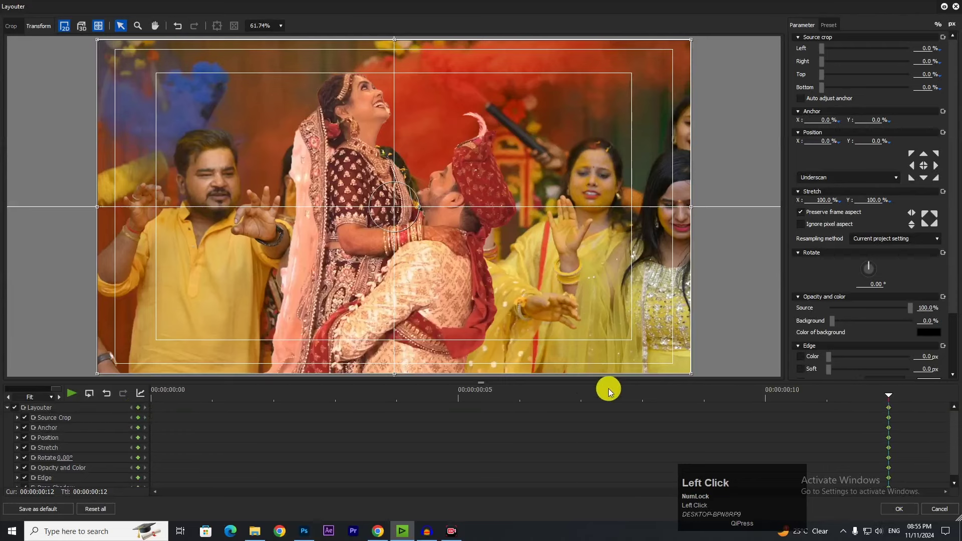
click(58, 400)
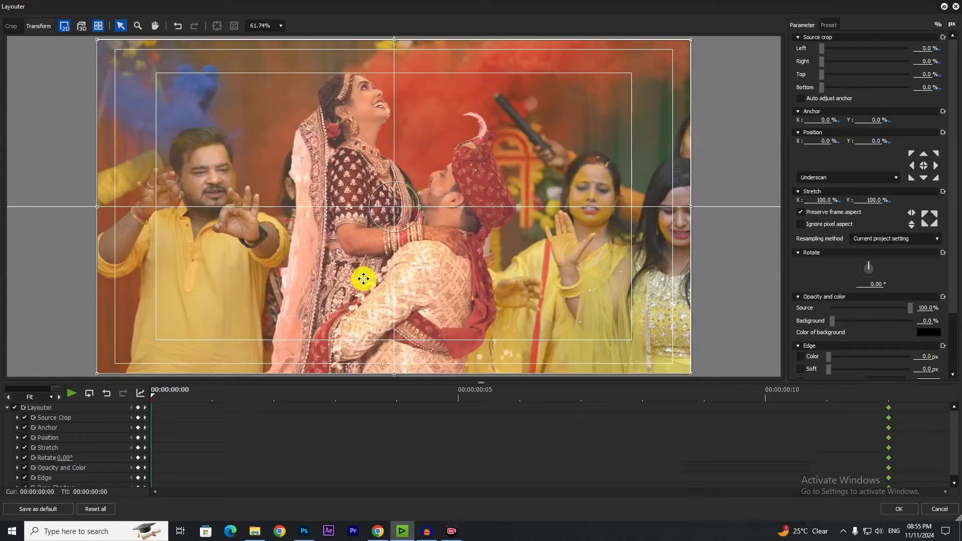
drag(363, 278, 364, 286)
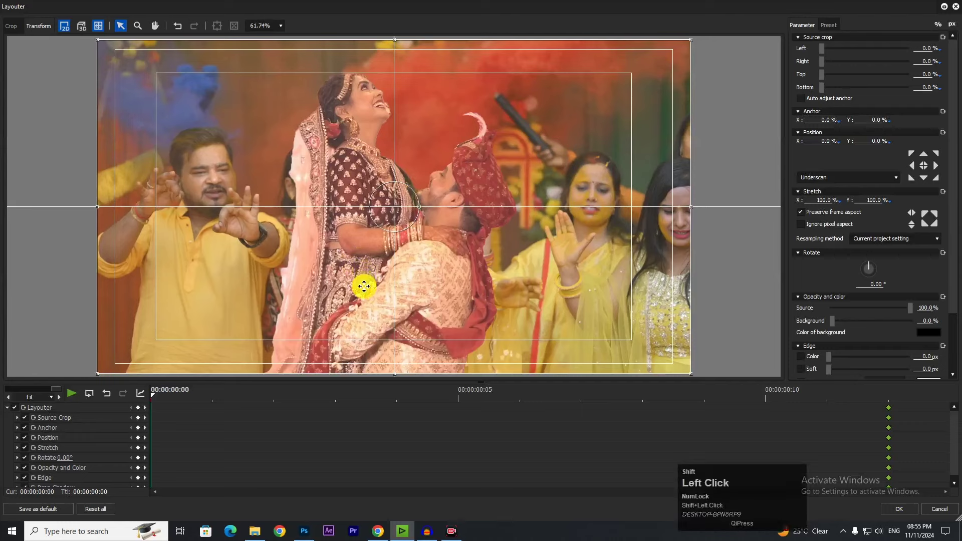
drag(364, 286, 369, 34)
click(884, 509)
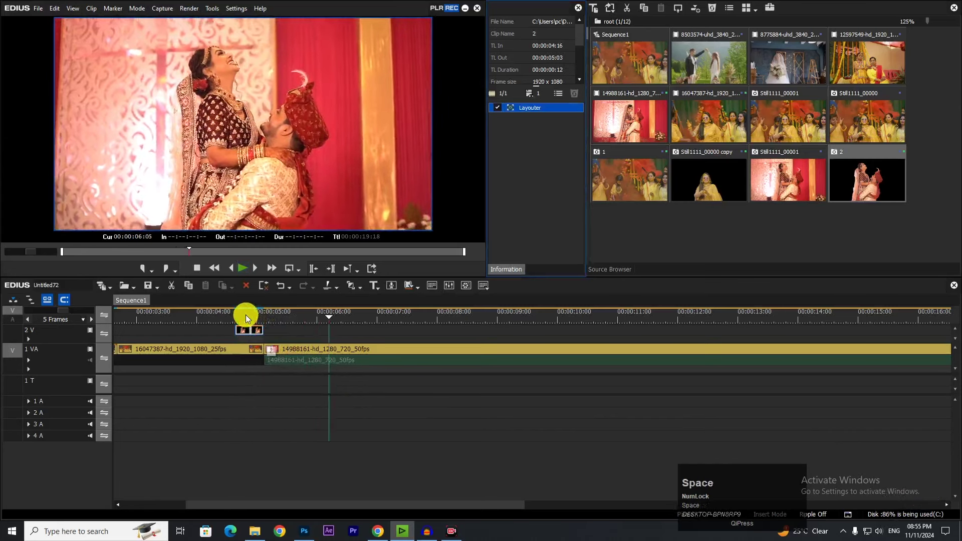
- Play back the couple's cutout transition from 00:00:04:16 and fit the whole sequence in the timeline
click(233, 315)
key(space)
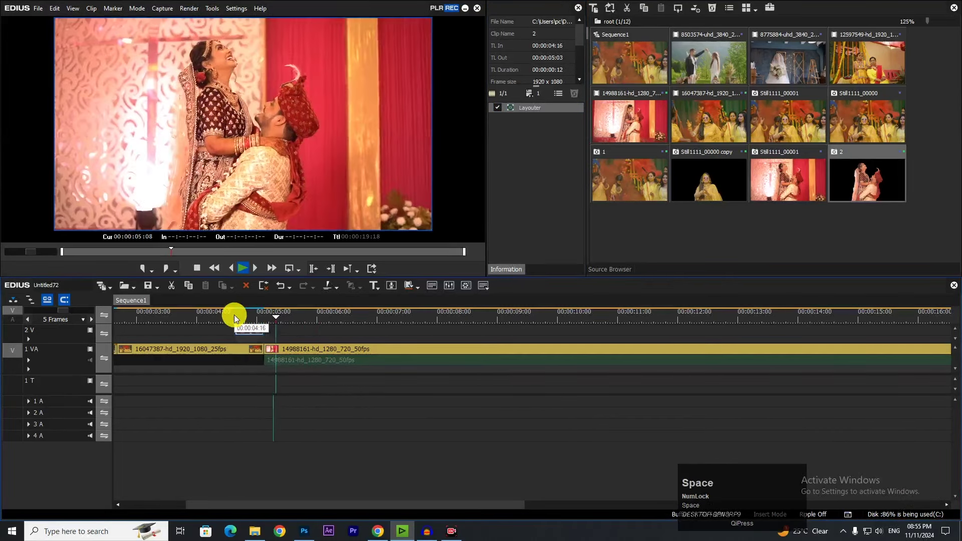
click(86, 316)
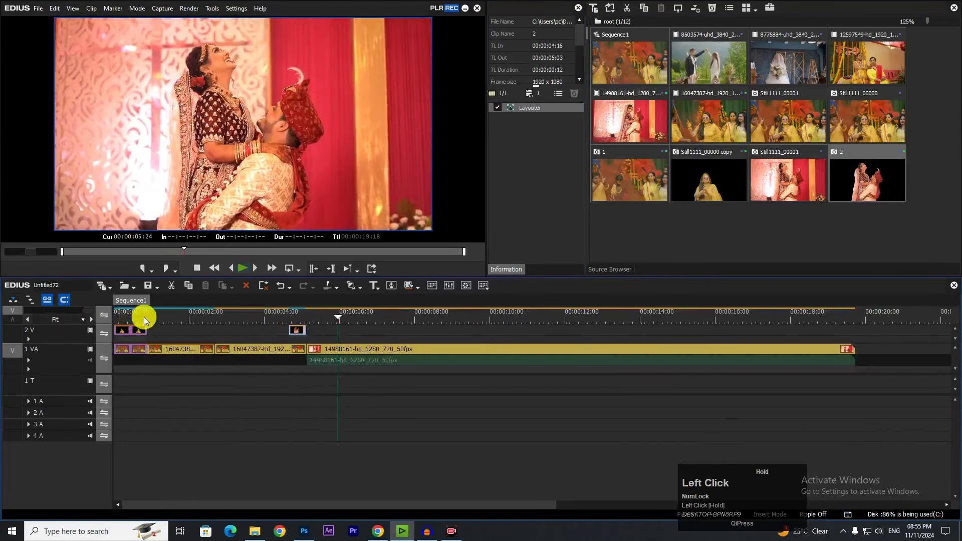
- Import the Best Epic Trailer Music file from the Demo folder and place it on track 1 A at the sequence start
drag(143, 317, 104, 319)
click(661, 224)
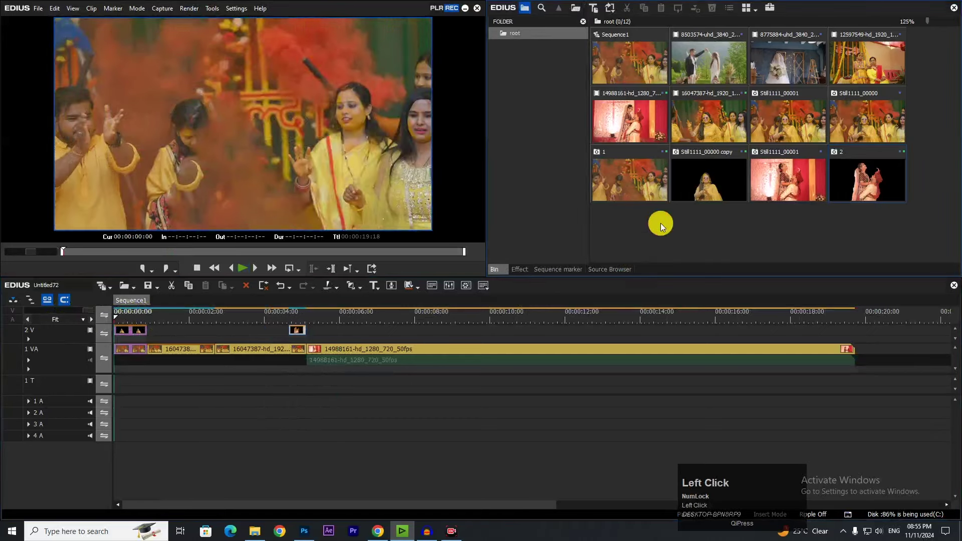
double_click(688, 220)
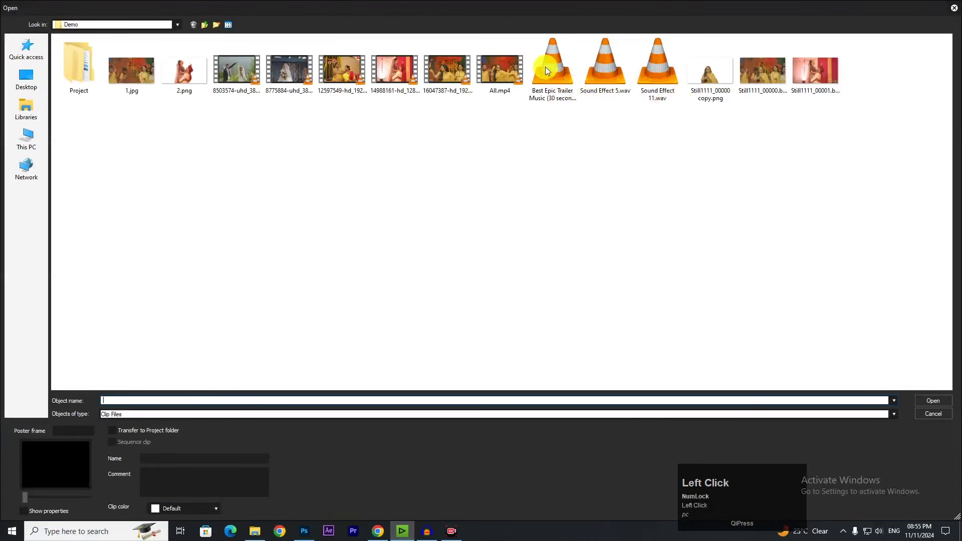
double_click(548, 70)
drag(629, 241, 130, 404)
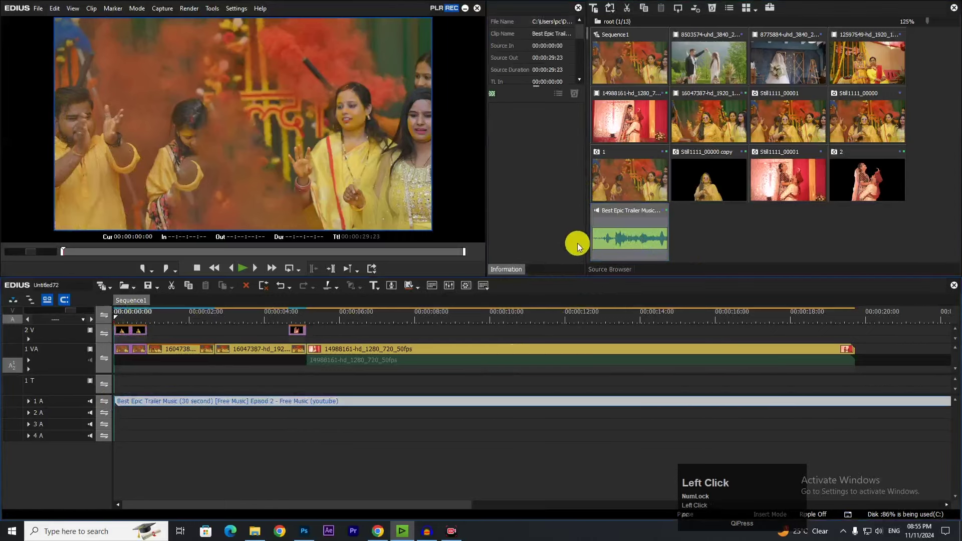
key(space)
drag(132, 318, 115, 318)
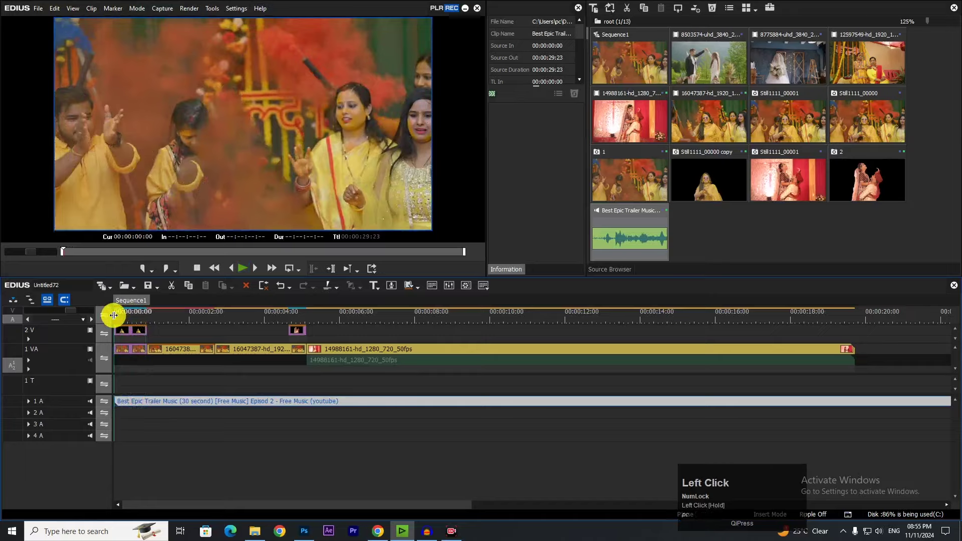
- Import Sound Effect 5.wav and Sound Effect 11.wav from the Demo folder into the bin
double_click(753, 219)
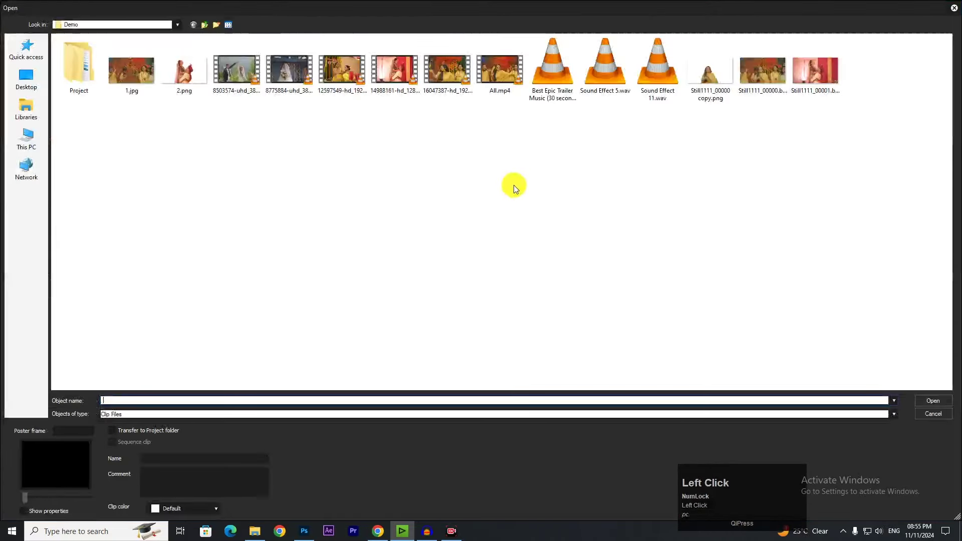
click(606, 65)
ctrl+click(653, 93)
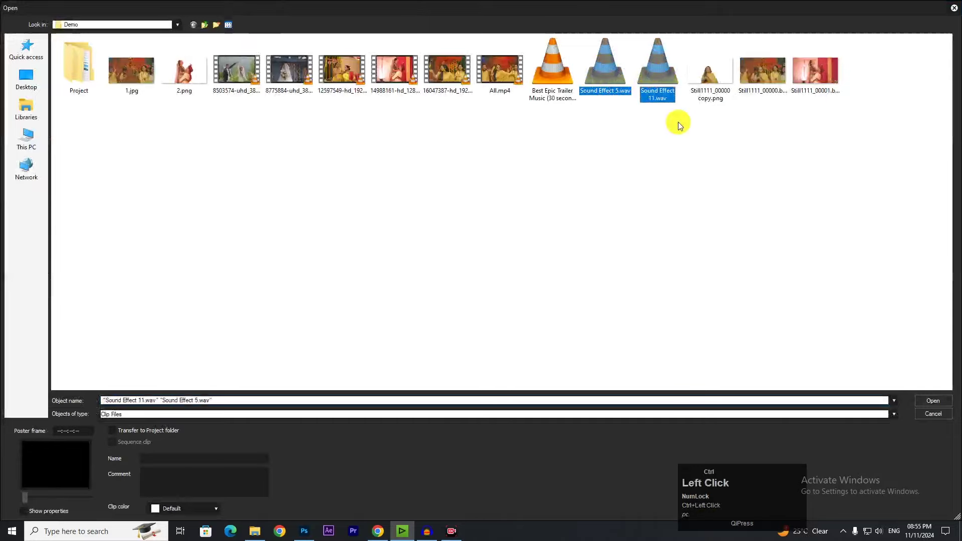
click(928, 400)
- Listen to Sound Effect 5 and Sound Effect 11 in the source player
double_click(707, 229)
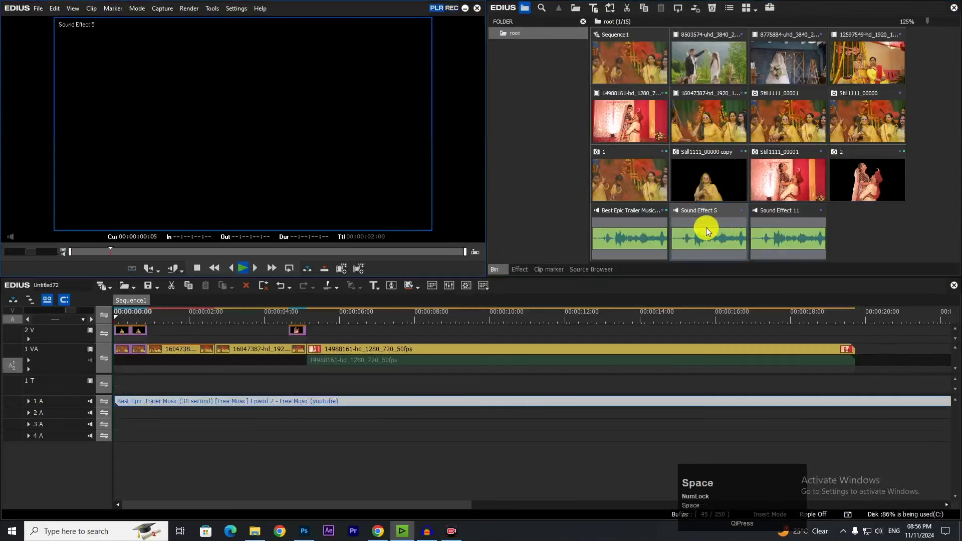
double_click(790, 239)
key(space)
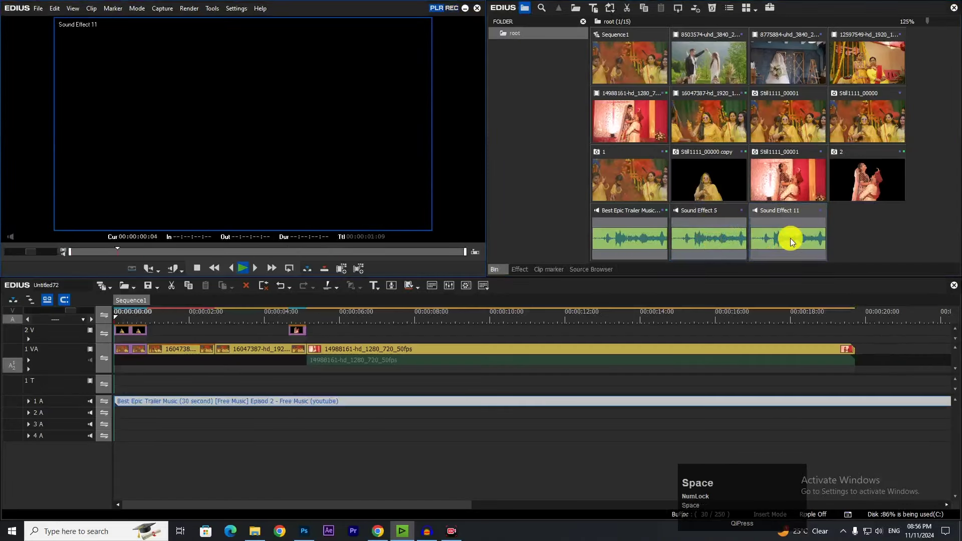
double_click(694, 230)
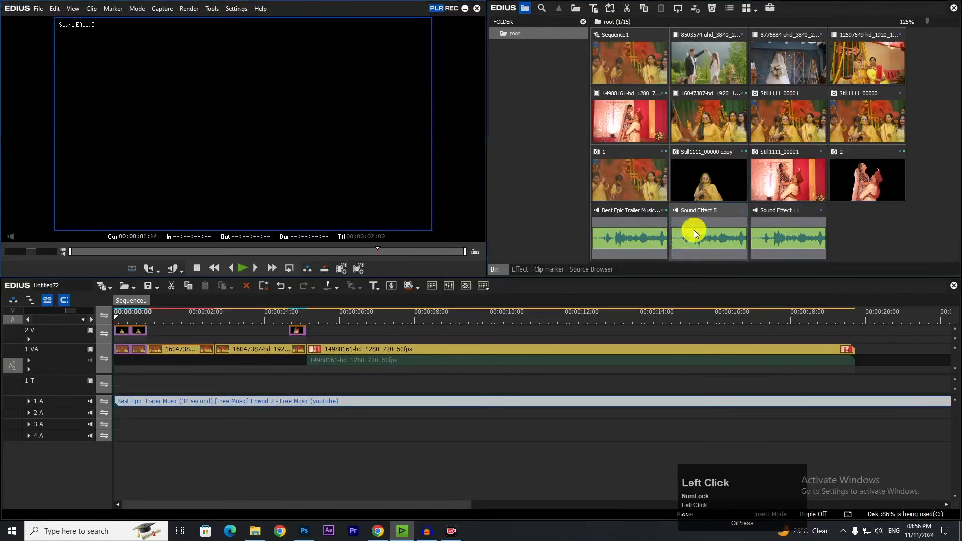
key(space)
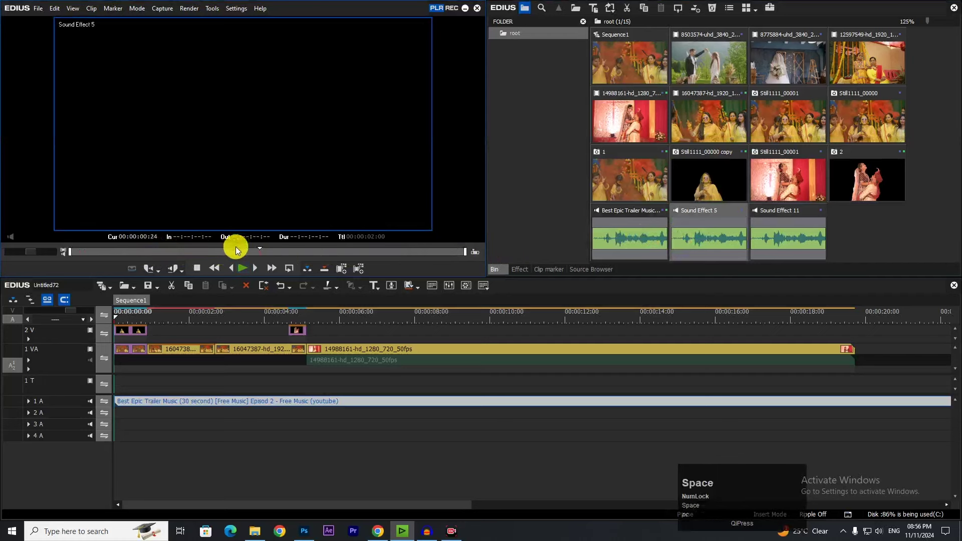
- Place Sound Effect 5 on track 2 A at 00:00:00:00 and expand the track to show its waveform
drag(697, 236, 120, 413)
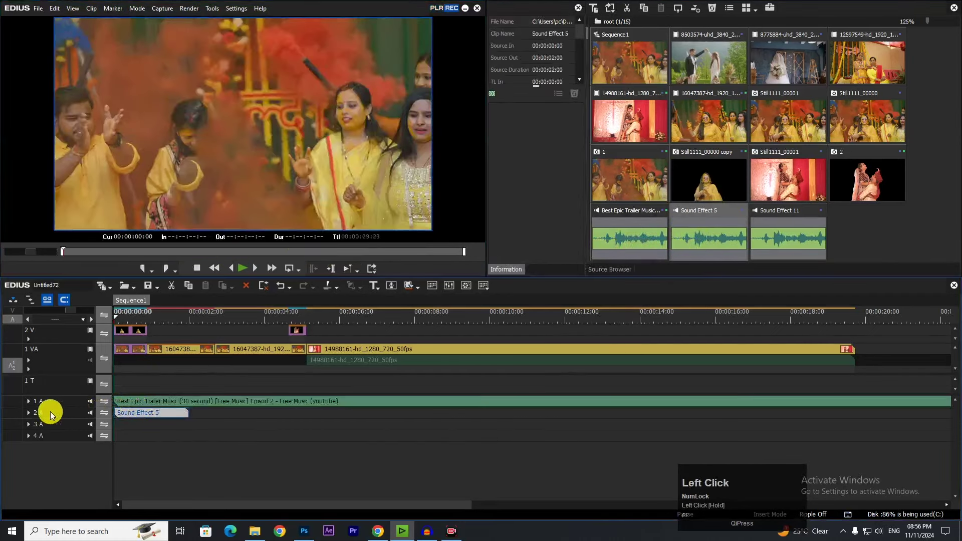
click(28, 412)
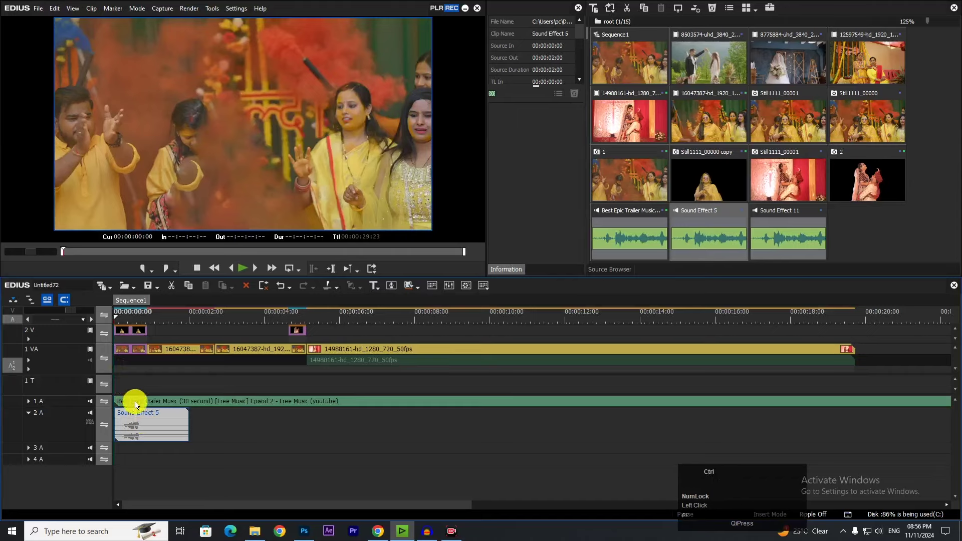
ctrl+scroll(155, 463, down, 2)
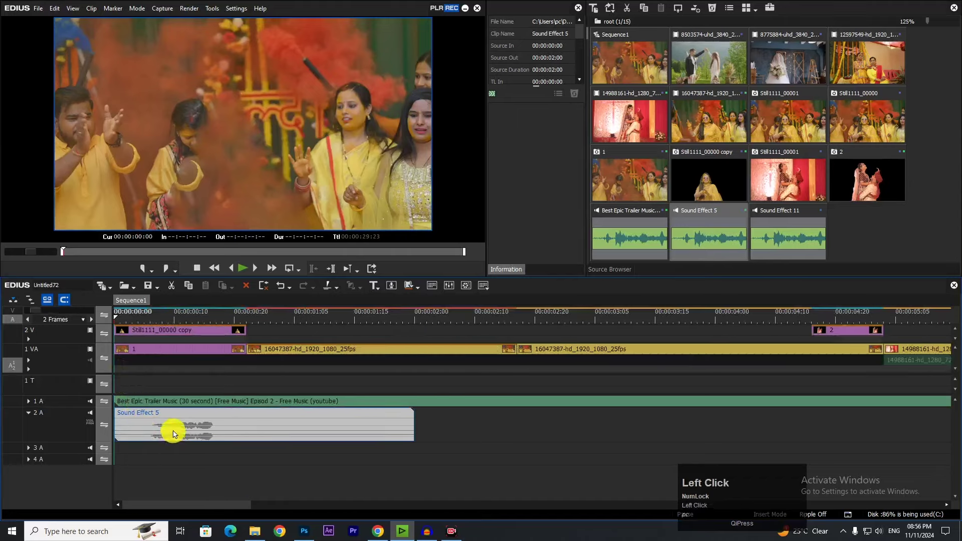
- Compare the sound effect's waveform with the first cutout clip and play the opening transition from the start
drag(154, 415, 192, 442)
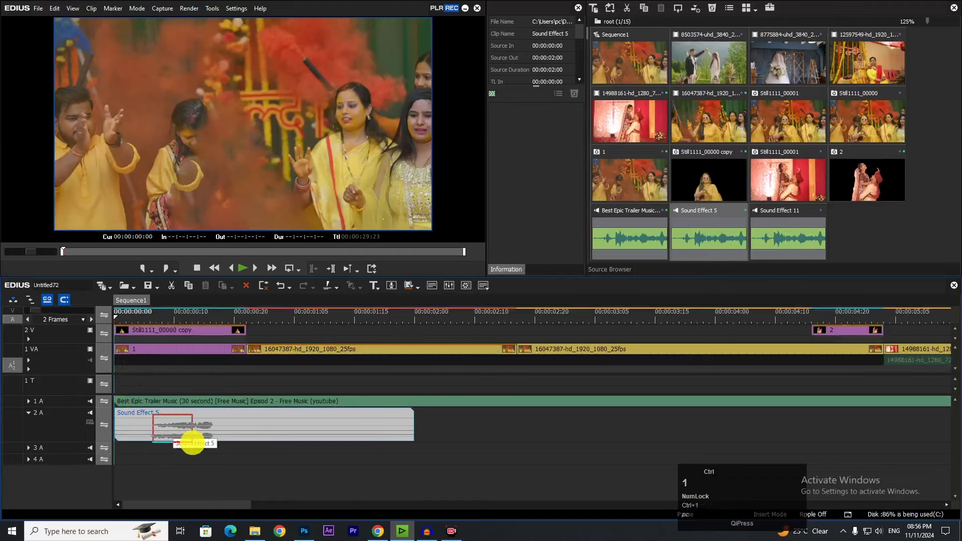
drag(126, 329, 229, 336)
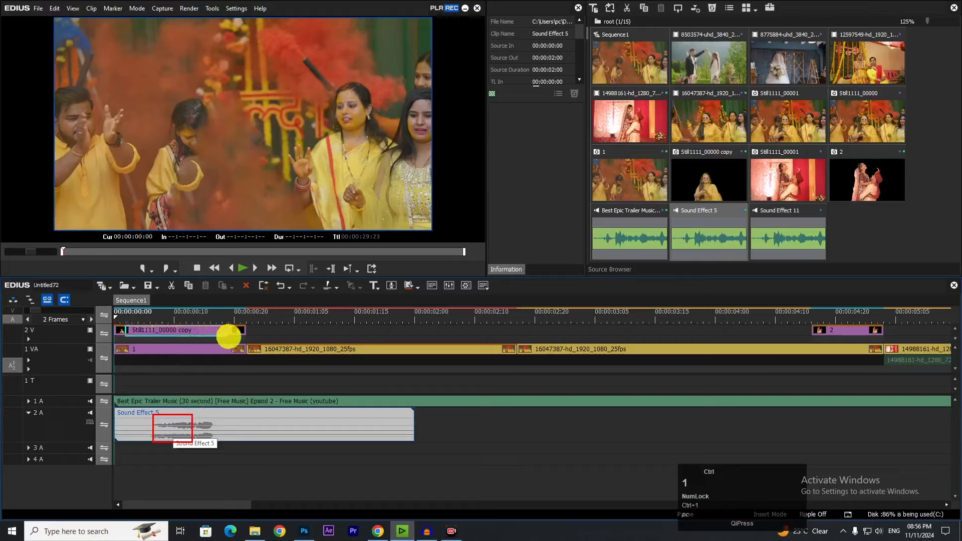
right_click(165, 444)
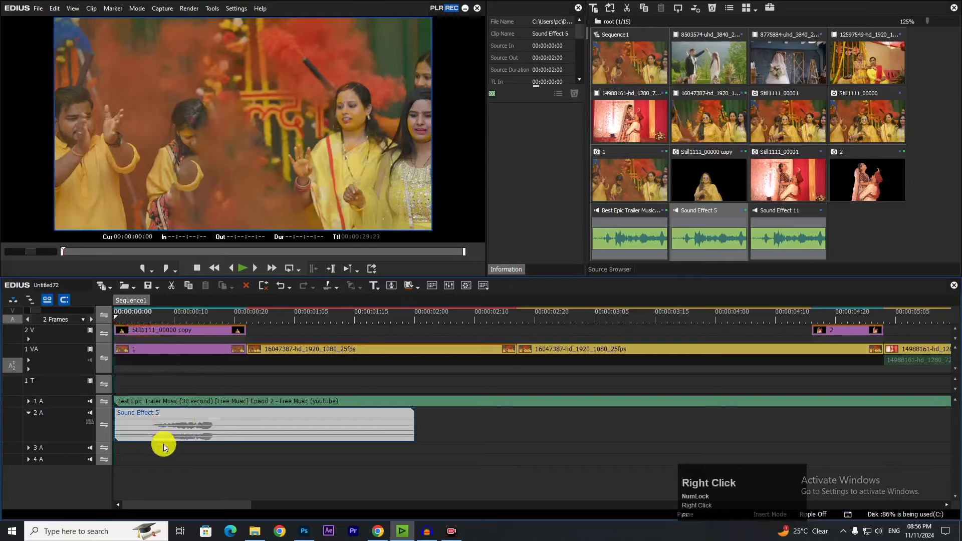
drag(126, 320, 96, 333)
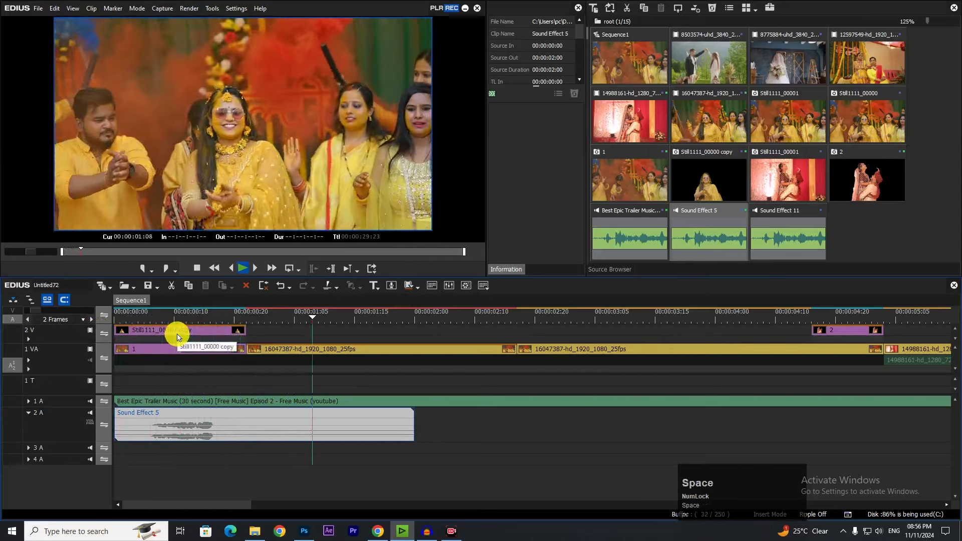
click(123, 314)
key(space)
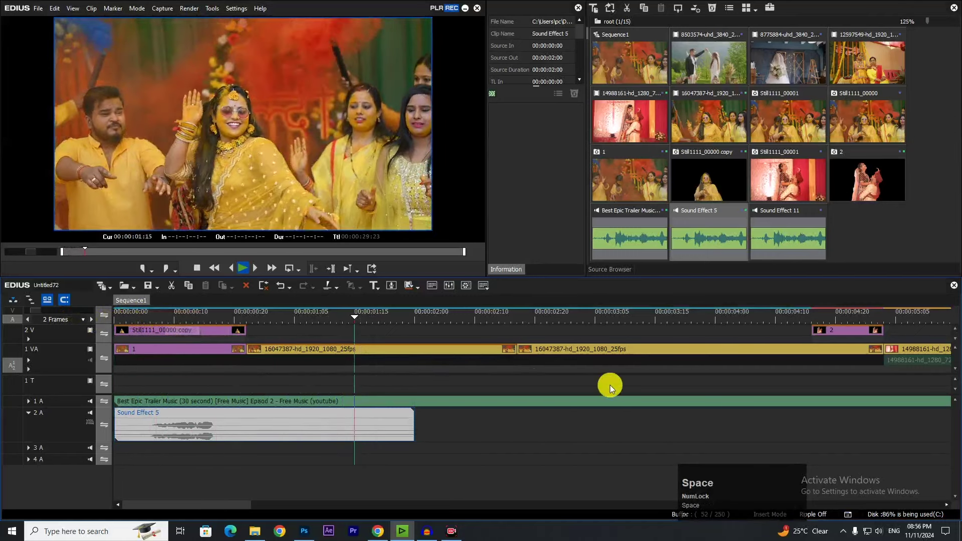
- Paste a copy of Sound Effect 5 on track 2 A at 00:00:04:16, under the couple's cutout
scroll(681, 394, down, 3)
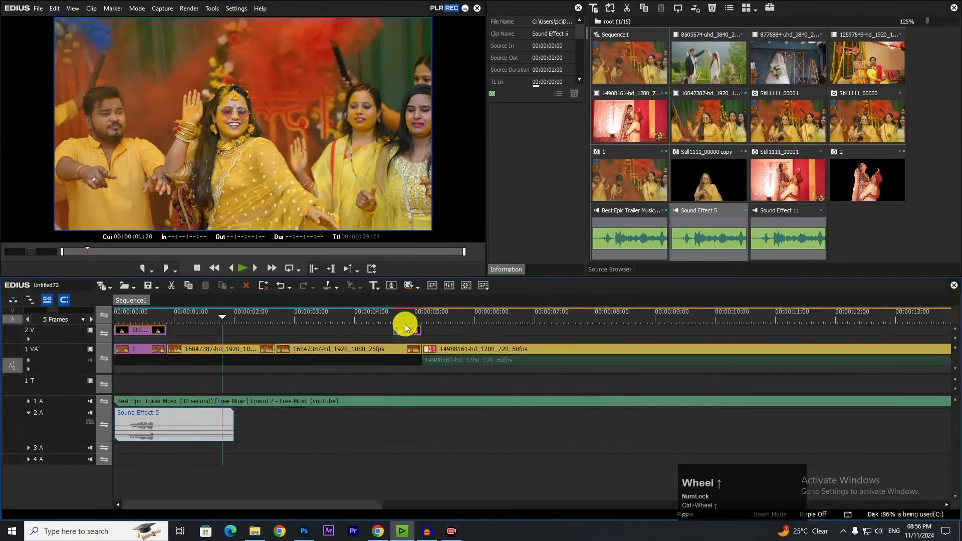
click(392, 314)
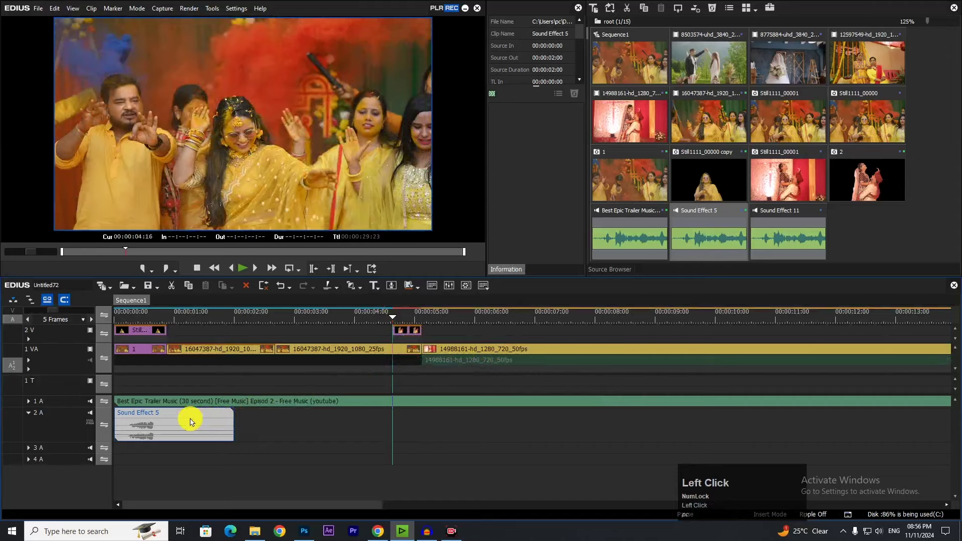
right_click(402, 422)
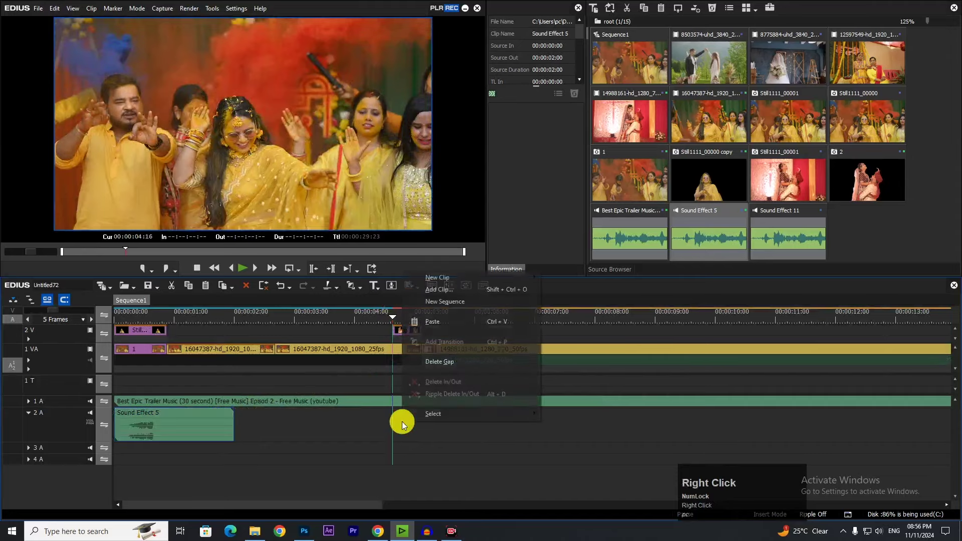
click(447, 335)
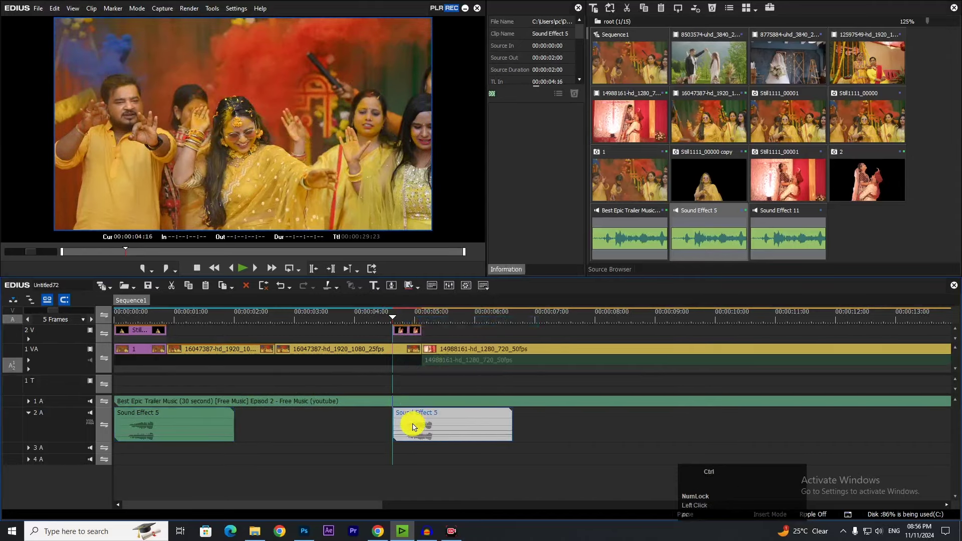
scroll(454, 391, down, 3)
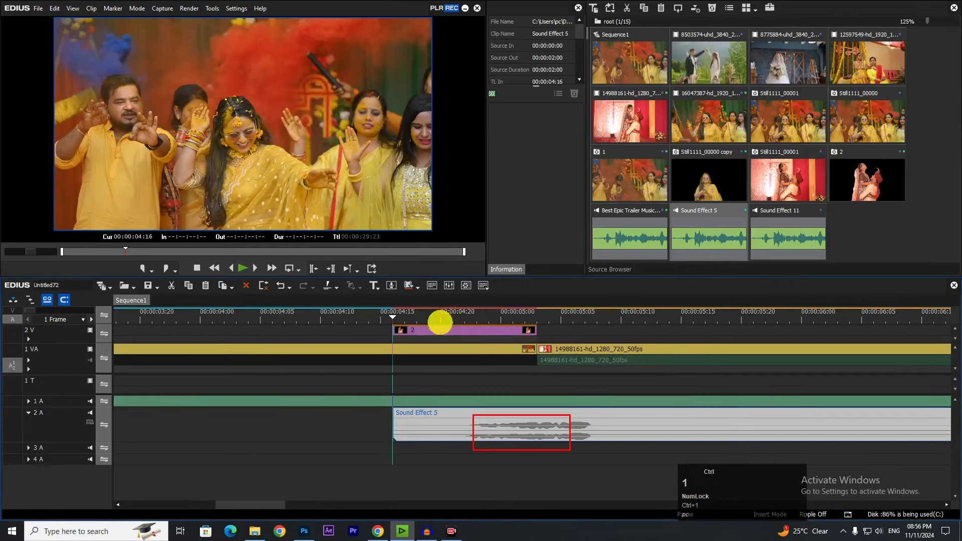
right_click(498, 408)
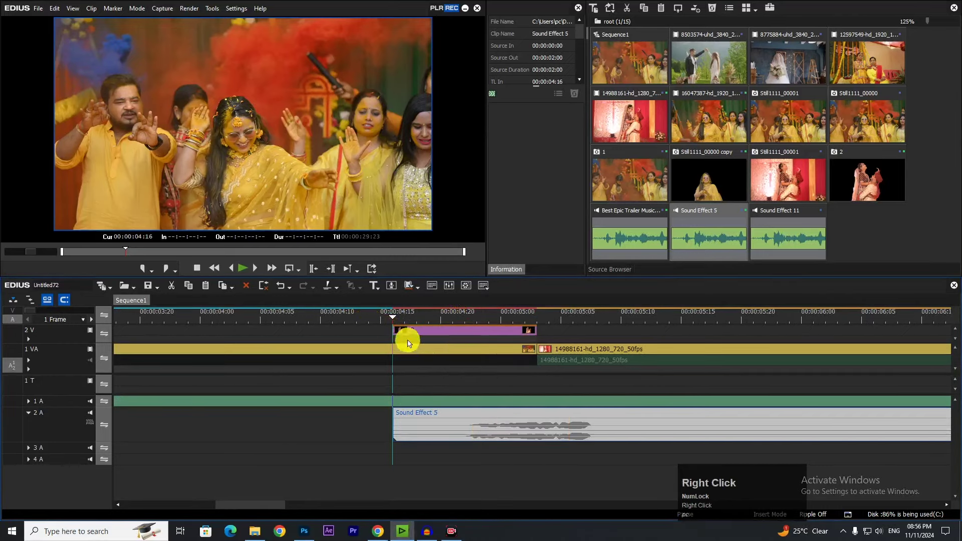
- Move the second Sound Effect 5 on track 2 A to 00:00:04:09, aligning its waveform with the couple's cutout, and play the transition
drag(375, 318, 356, 316)
mouse_move(431, 426)
mouse_down()
mouse_move(408, 426)
mouse_move(431, 426)
mouse_move(418, 420)
mouse_up()
drag(402, 316, 394, 317)
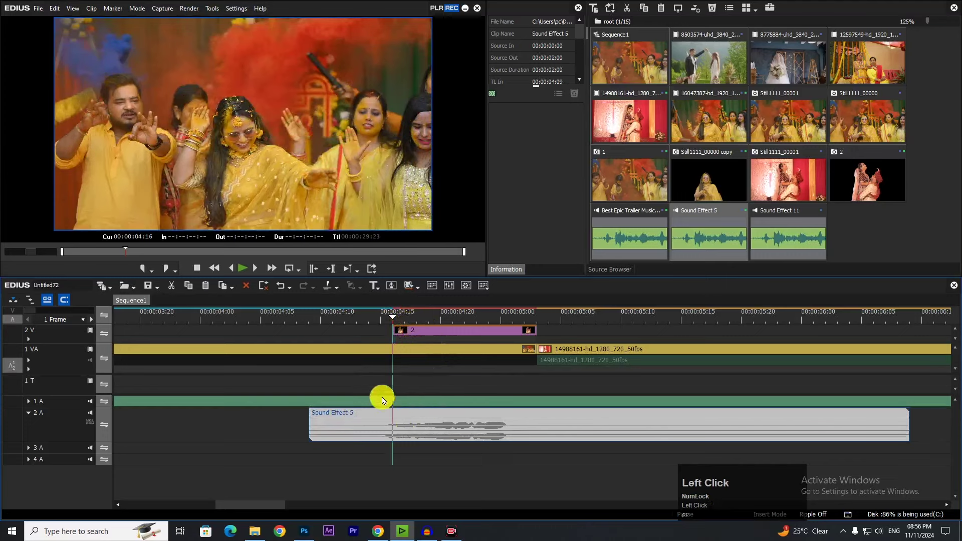
key(space)
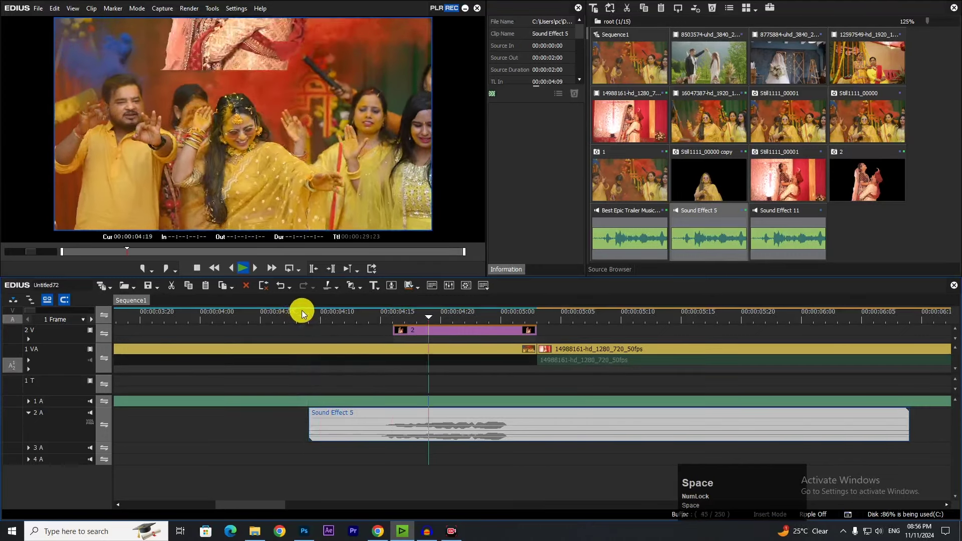
key(space)
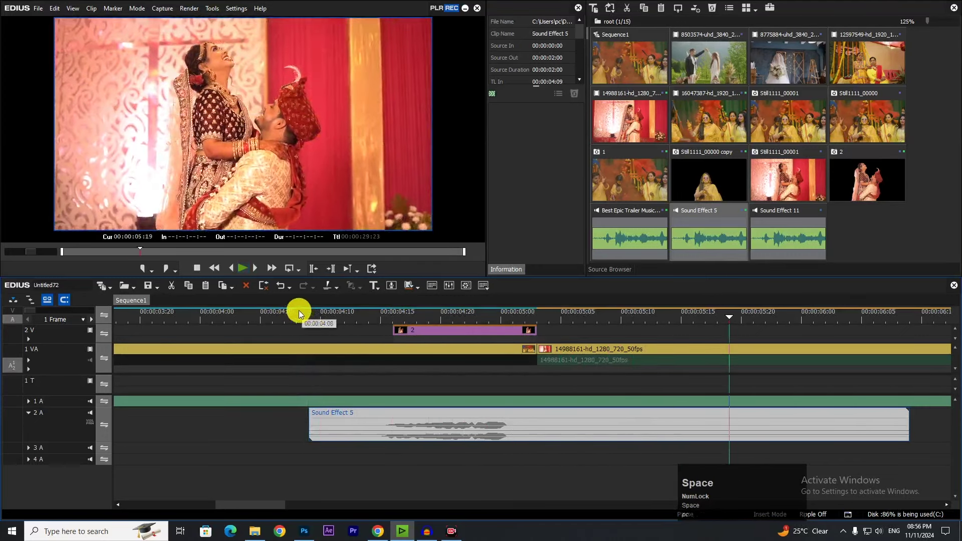
- Fit the whole sequence in the timeline and play both cutout transitions from the start in full screen
click(71, 311)
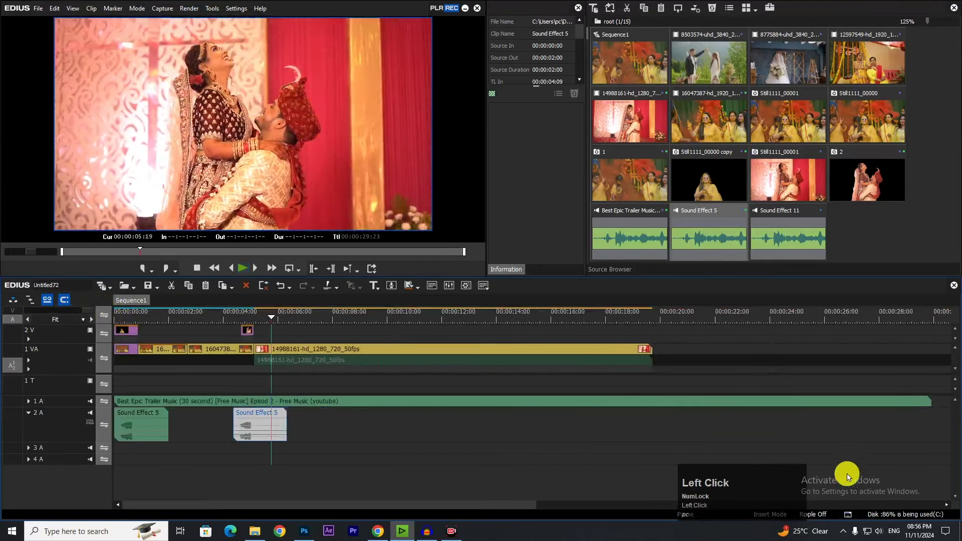
scroll(877, 536, down, 1)
click(877, 535)
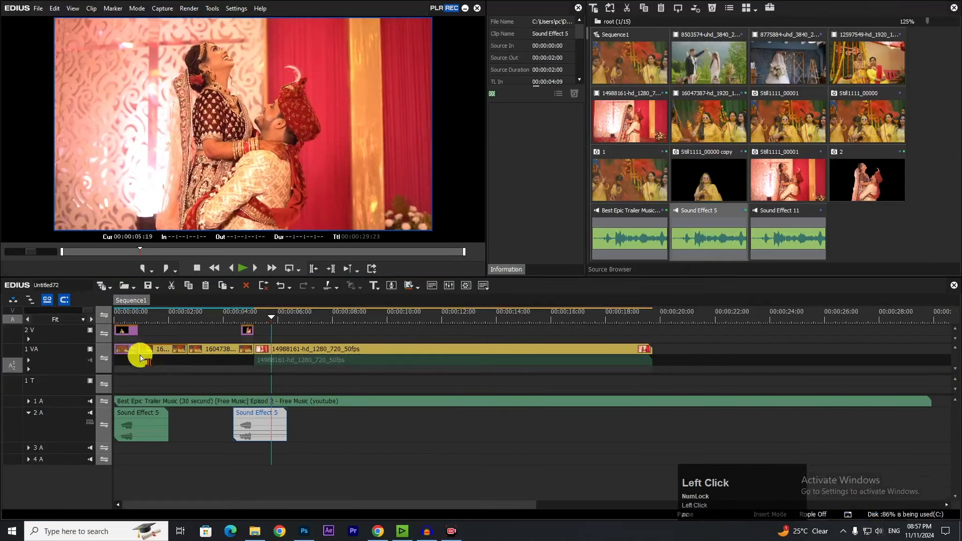
click(106, 318)
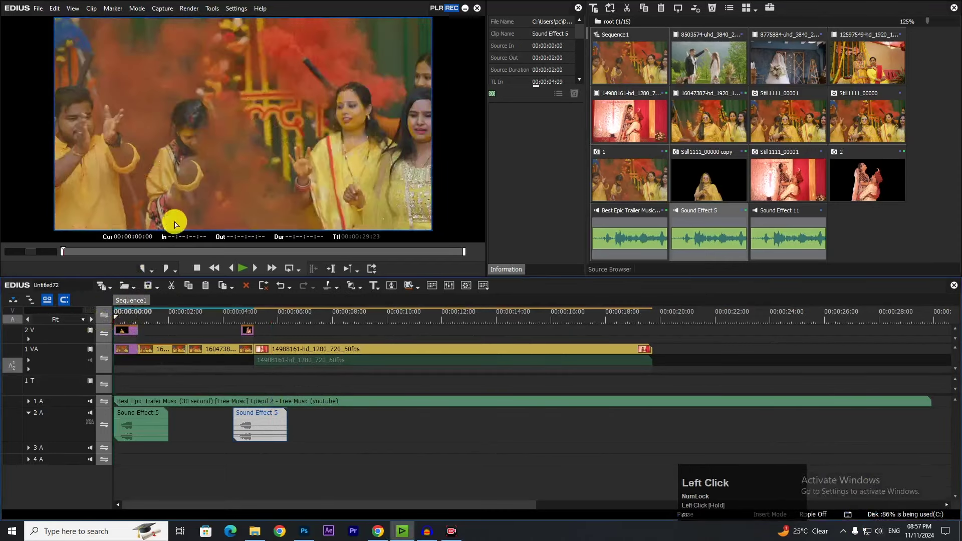
double_click(186, 172)
key(space)
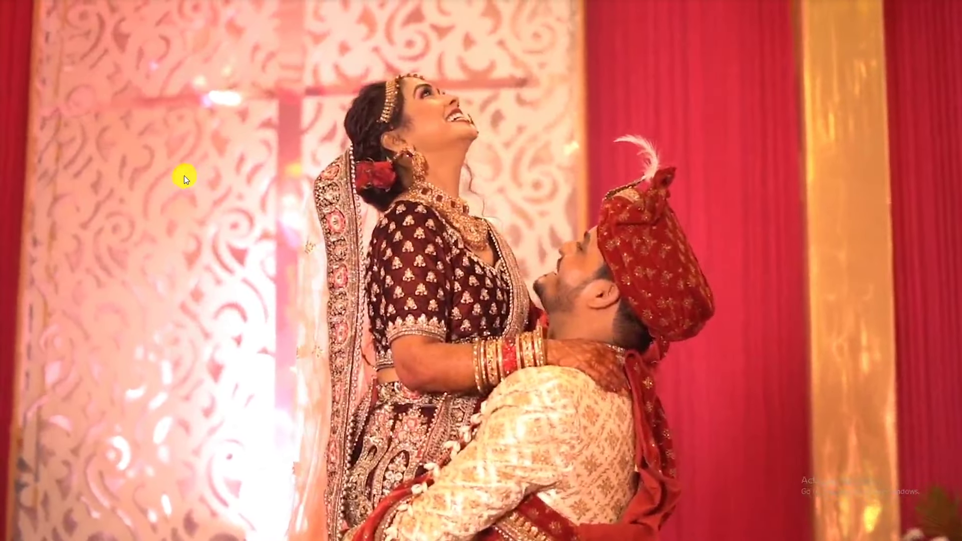
key(space)
click(350, 242)
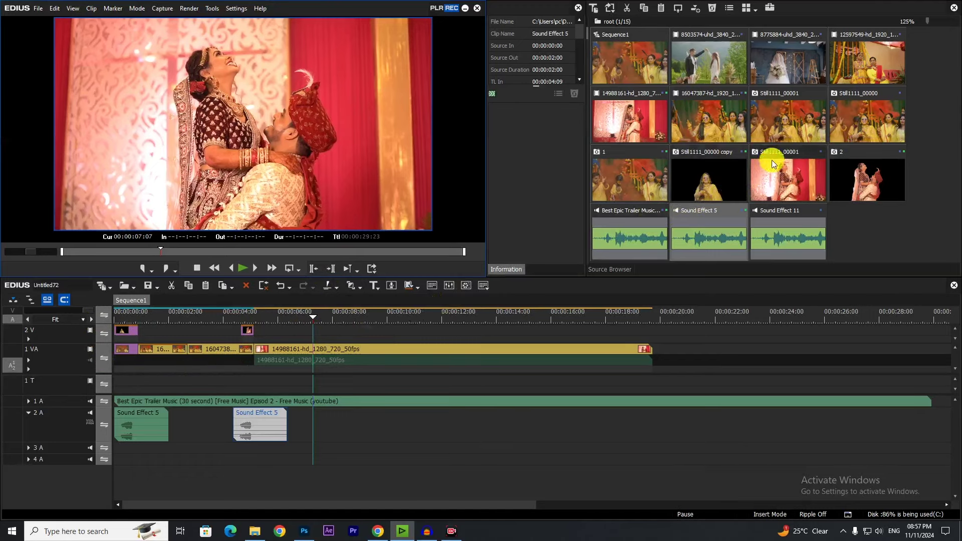
- Place the 8775884-uhd bride clip on track 1 VA at about 00:00:20:00, after the 14988161-hd clip
click(721, 125)
click(770, 62)
drag(778, 65, 586, 348)
- Cut the 14988161-hd couple clip at 00:00:08:05 and delete the part after the cut
click(332, 320)
click(354, 351)
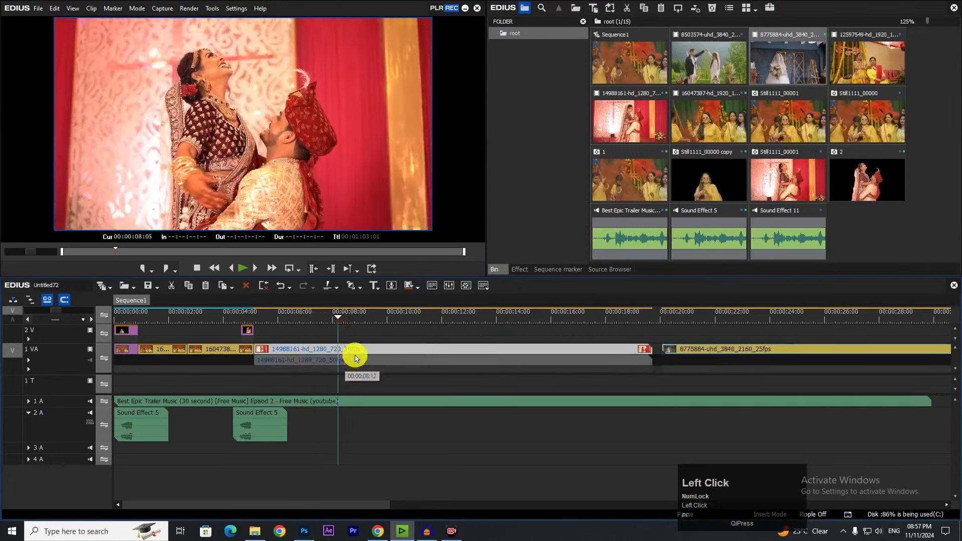
key(c)
click(245, 285)
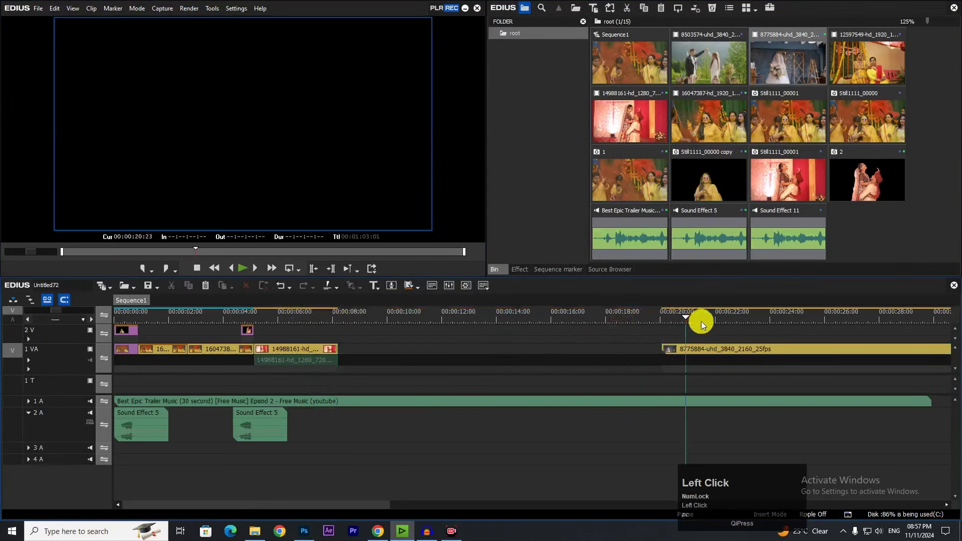
- Skim through the 8775884-uhd bride clip on the timeline to examine its shots
click(725, 321)
scroll(702, 321, up, 3)
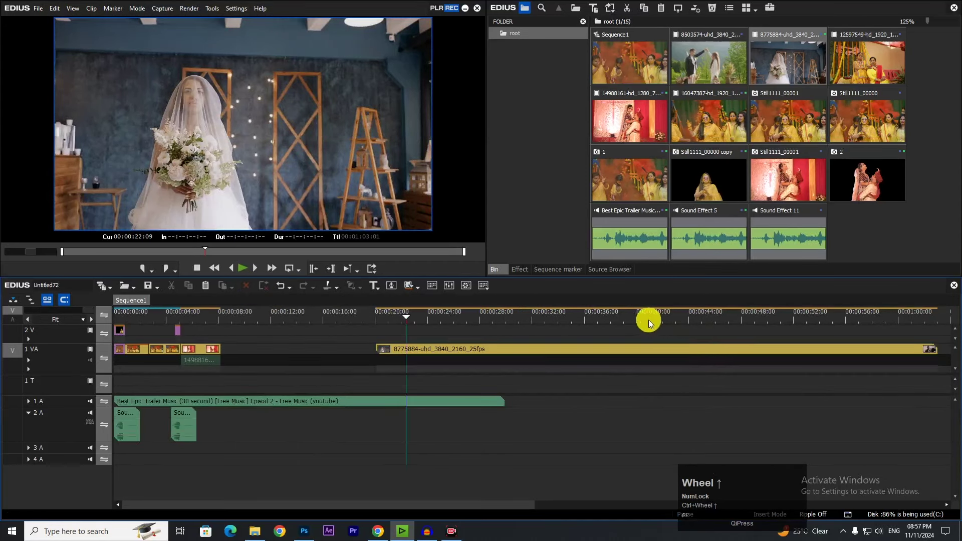
click(624, 315)
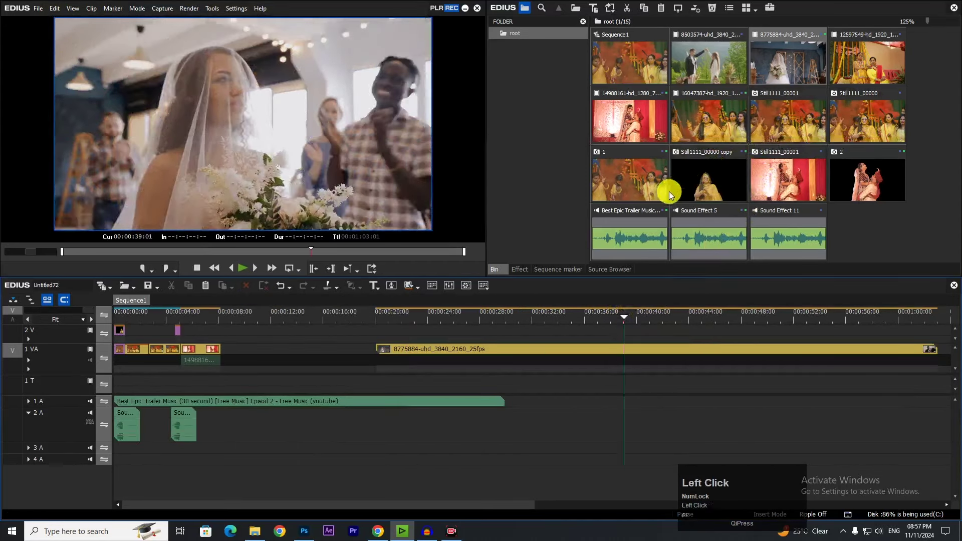
- Place the 12597549-hd clip on track 1 VA in the gap before the bride clip and play part of it
drag(867, 62, 276, 327)
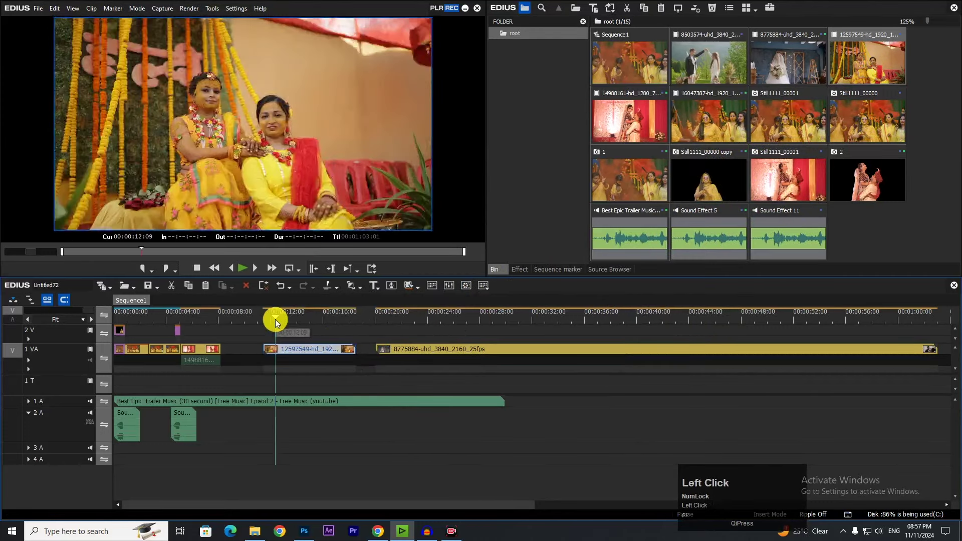
key(space)
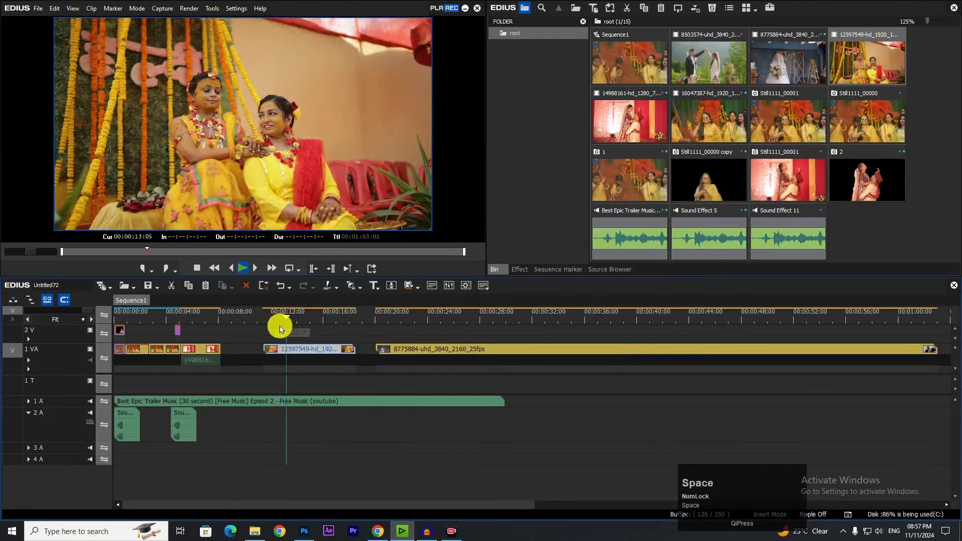
drag(251, 314, 65, 319)
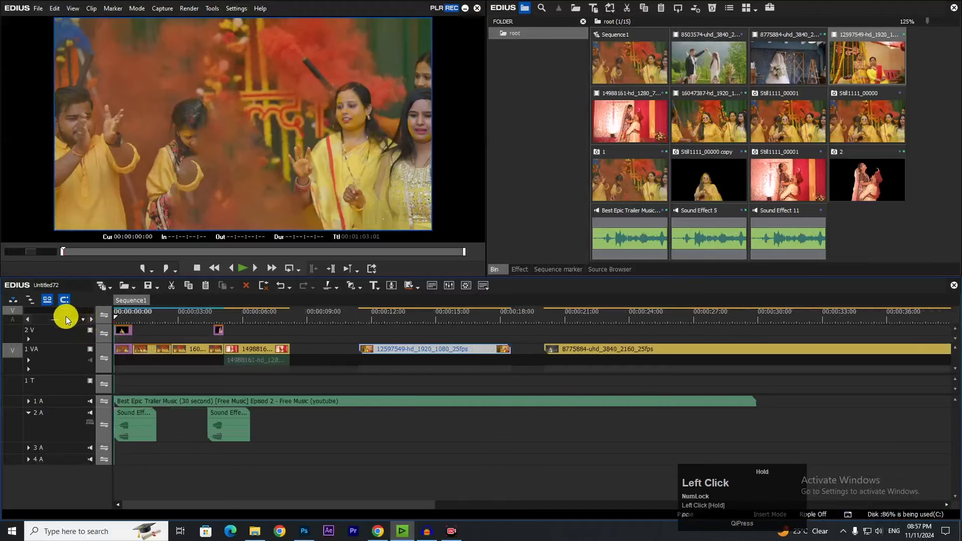
- Review the two cutout transitions with their sound effects once more in full screen and return to 00:00:00:00
click(144, 504)
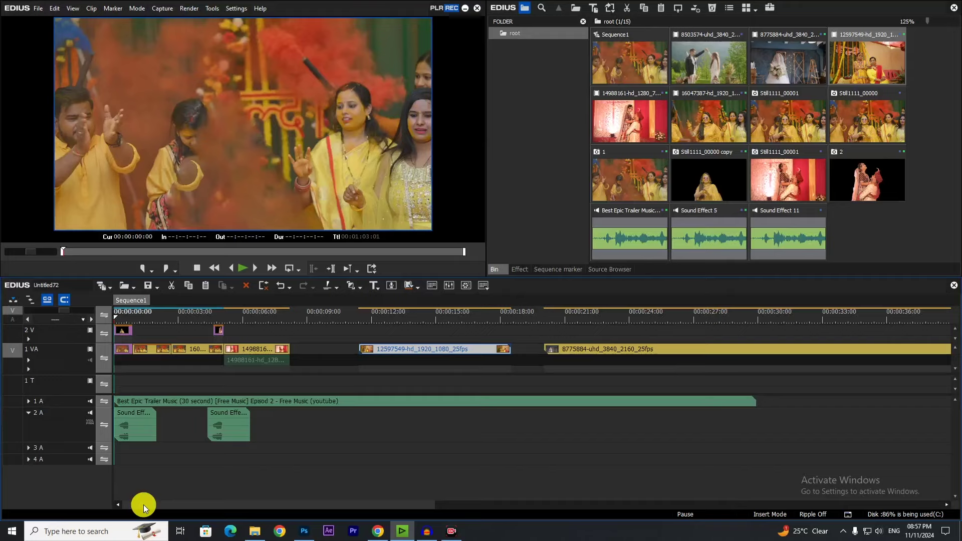
key(ctrl)
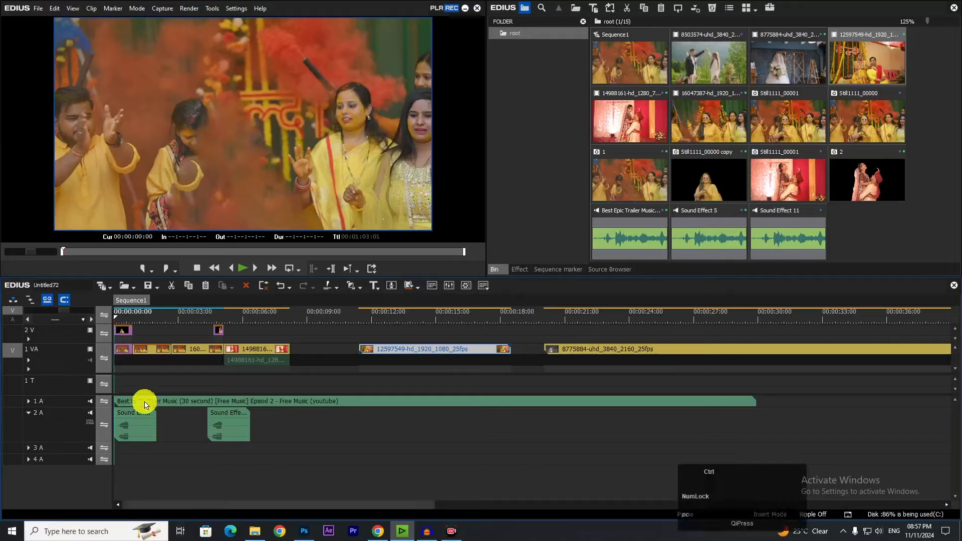
scroll(140, 370, down, 1)
click(115, 319)
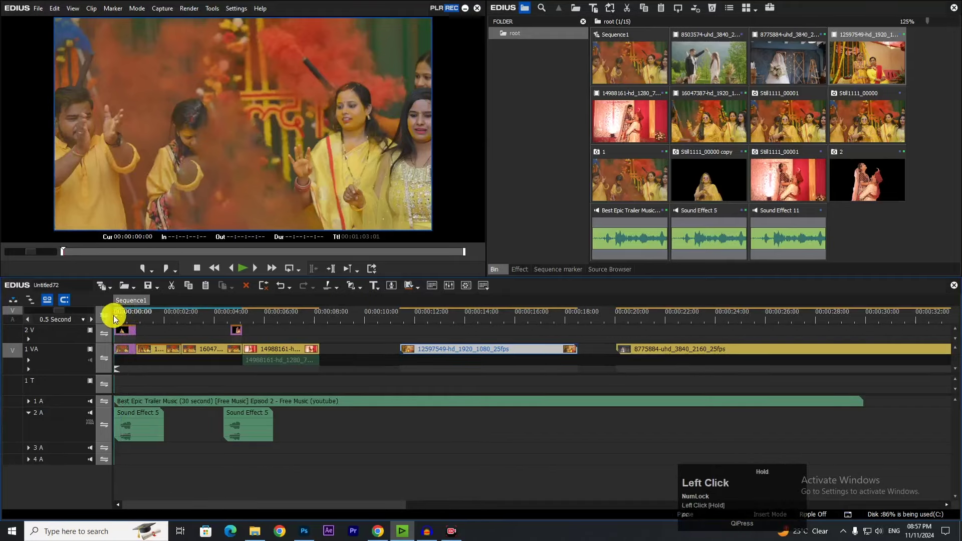
click(146, 423)
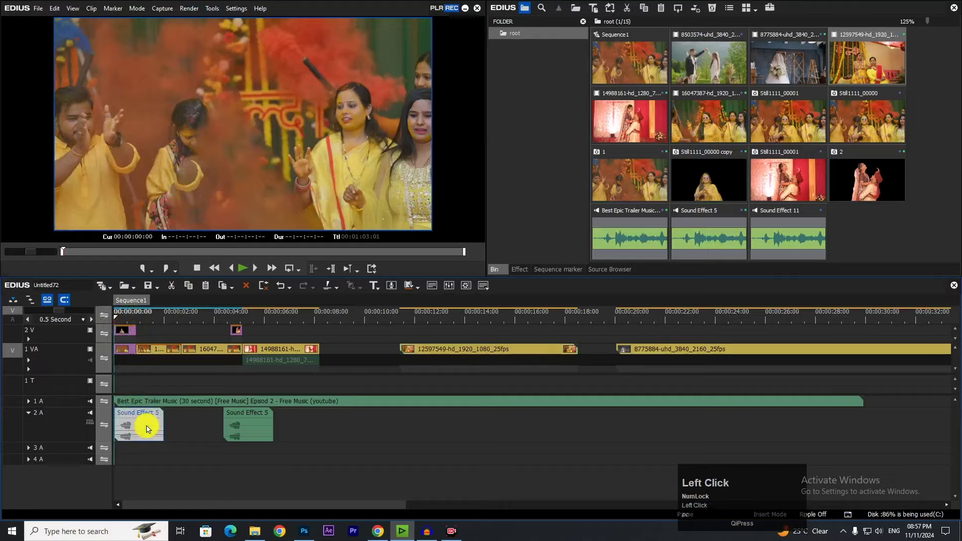
click(196, 171)
key(space)
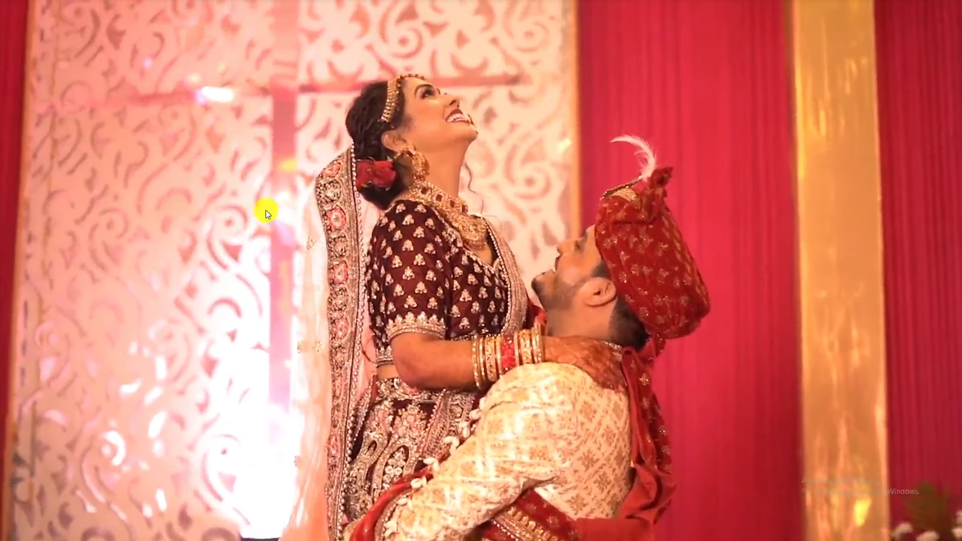
key(space)
click(266, 210)
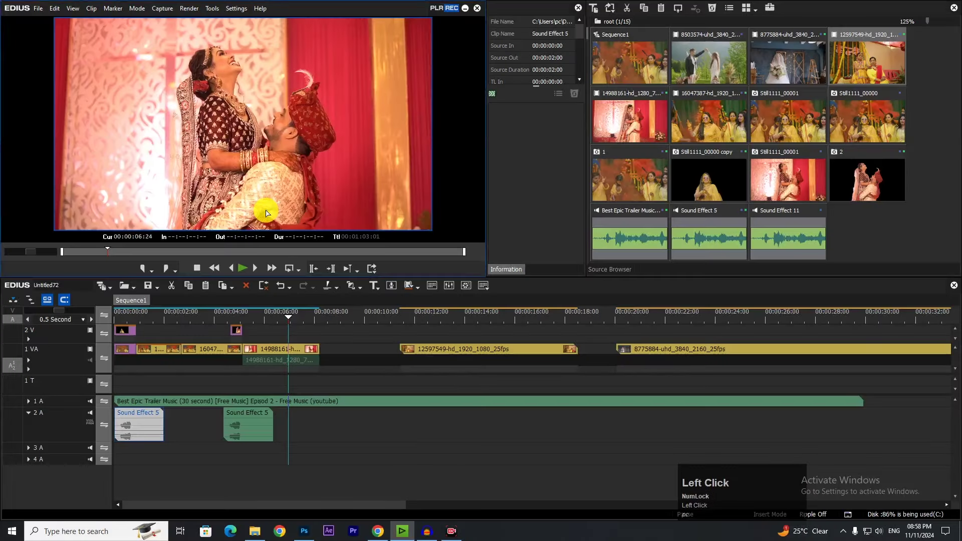
drag(195, 318, 118, 327)
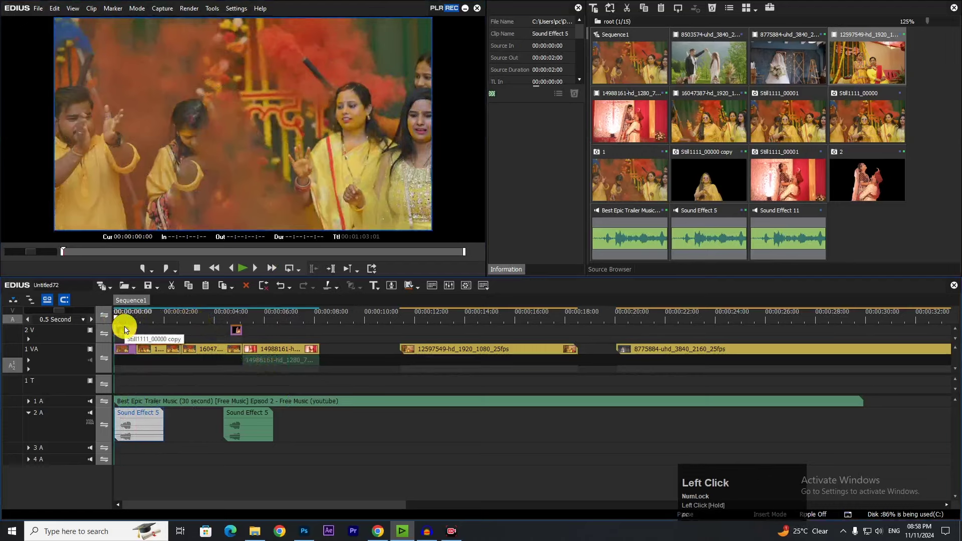
drag(126, 329, 161, 329)
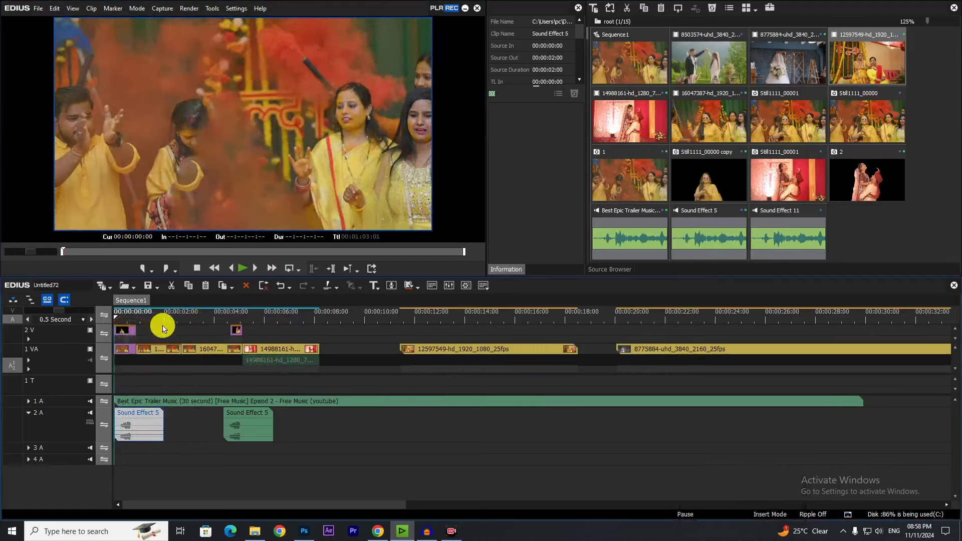